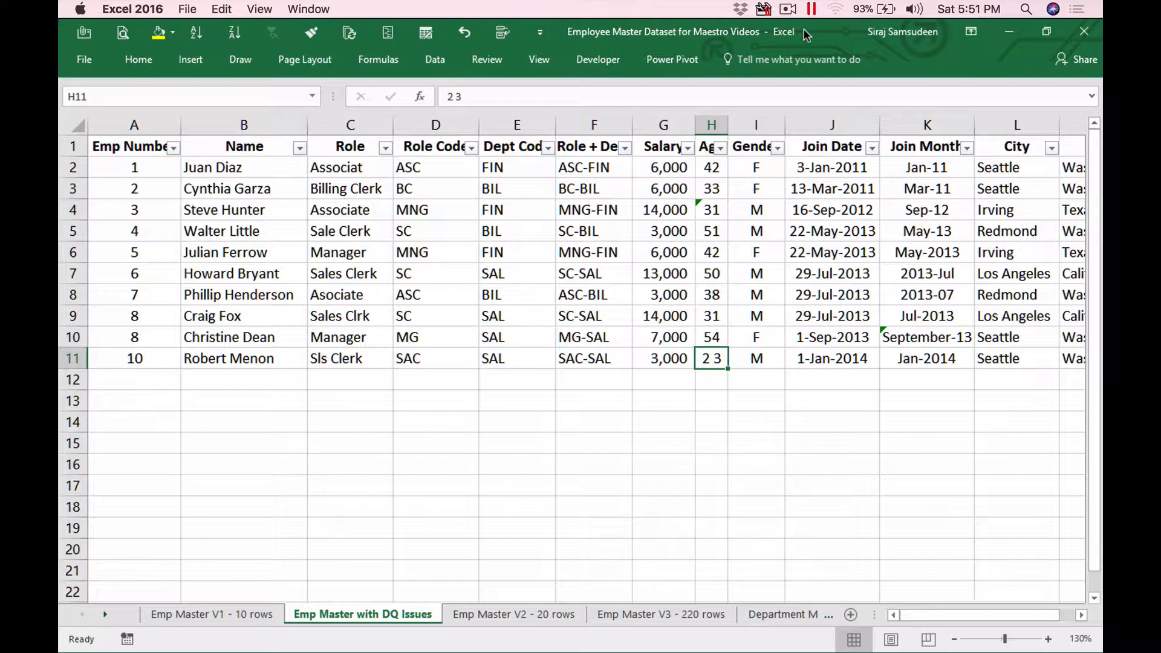
Step: Widen column E so Dept Code shows in full and turn off the header filters
{"action": "left_click", "coordinate": [599, 166]}
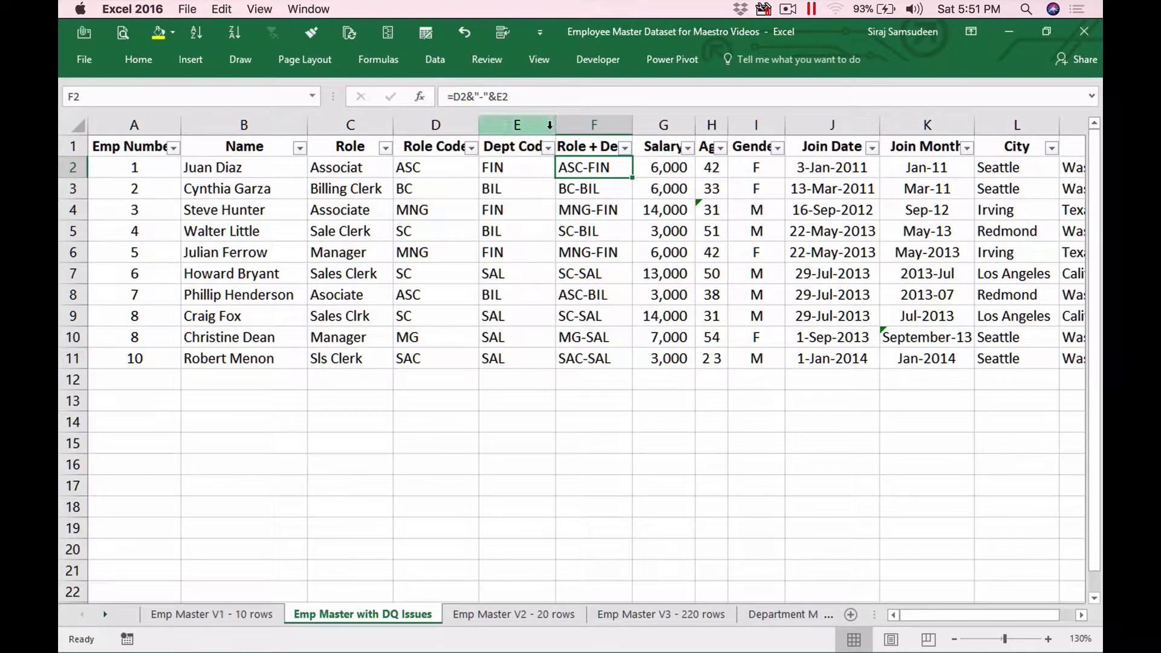
{"action": "left_click_drag", "start_coordinate": [556, 125], "coordinate": [575, 121]}
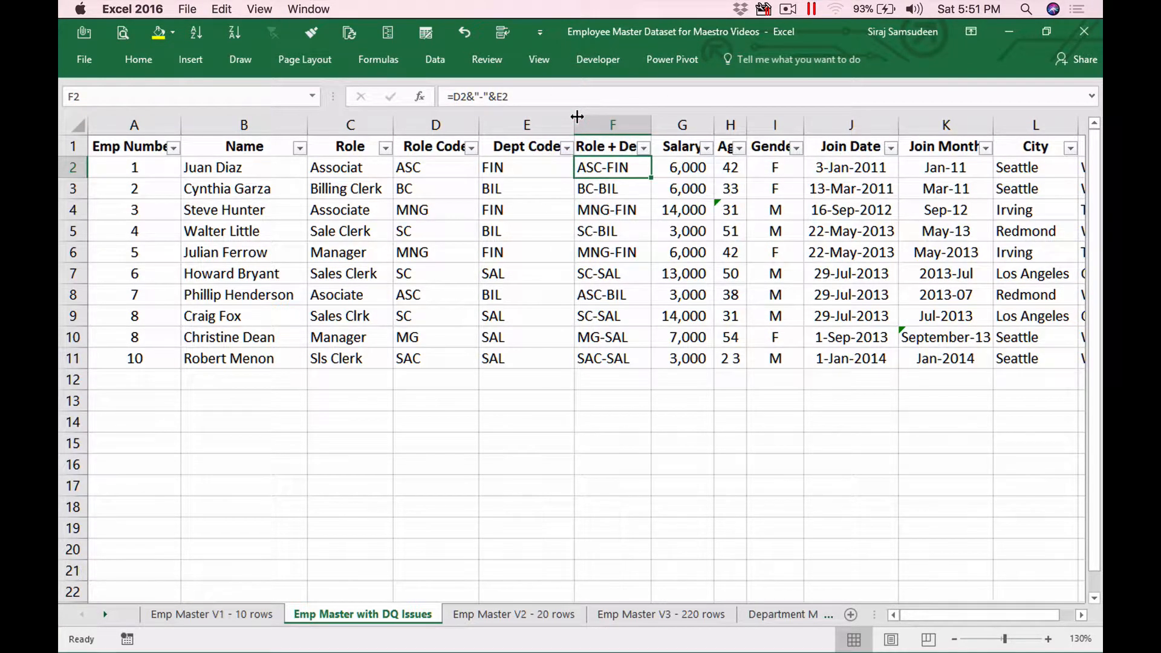
{"action": "key", "text": "ctrl+shift+l"}
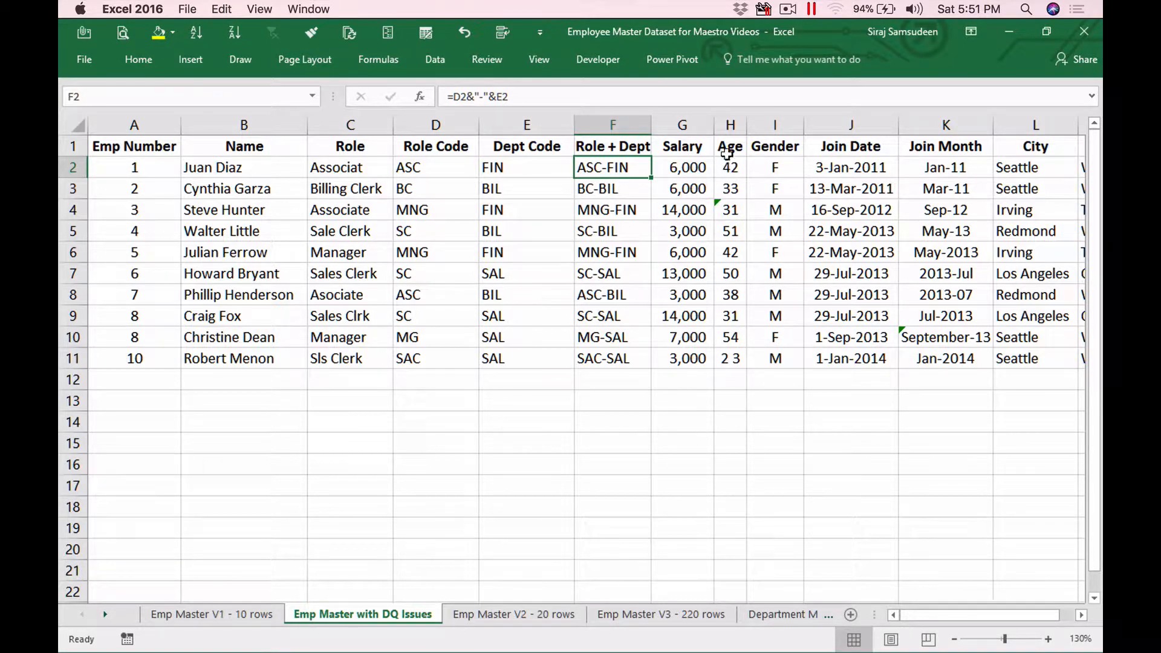
Step: Inspect the problem Age cells, including 31 stored as text and '2 3' in H11
{"action": "left_click", "coordinate": [730, 209]}
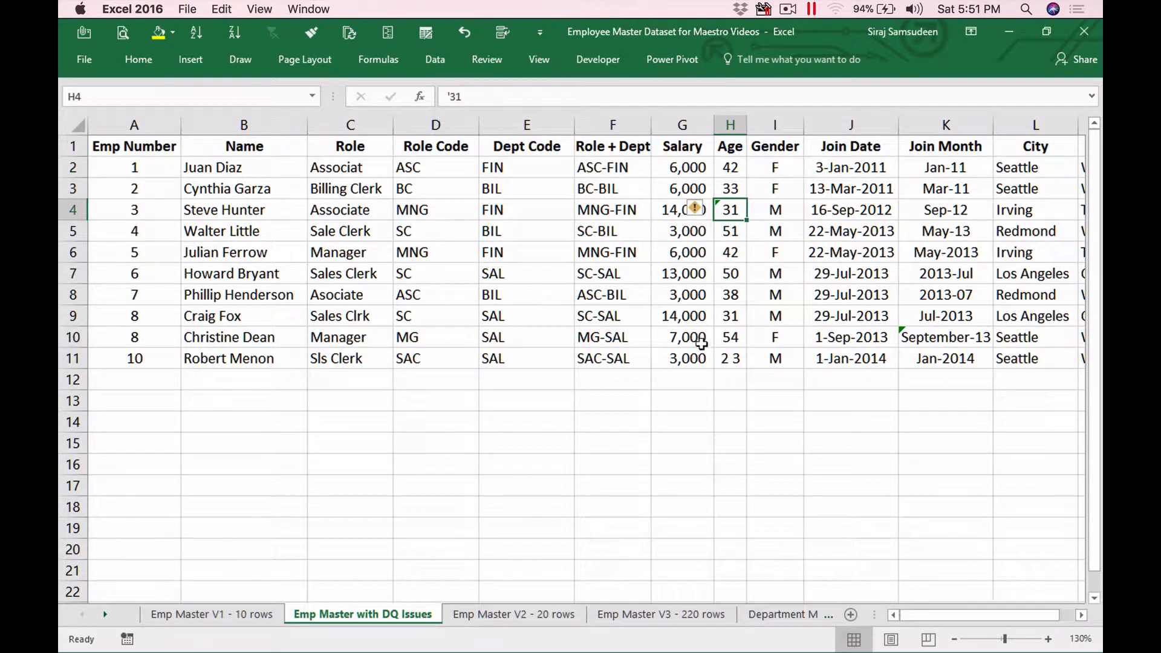
{"action": "left_click", "coordinate": [728, 363]}
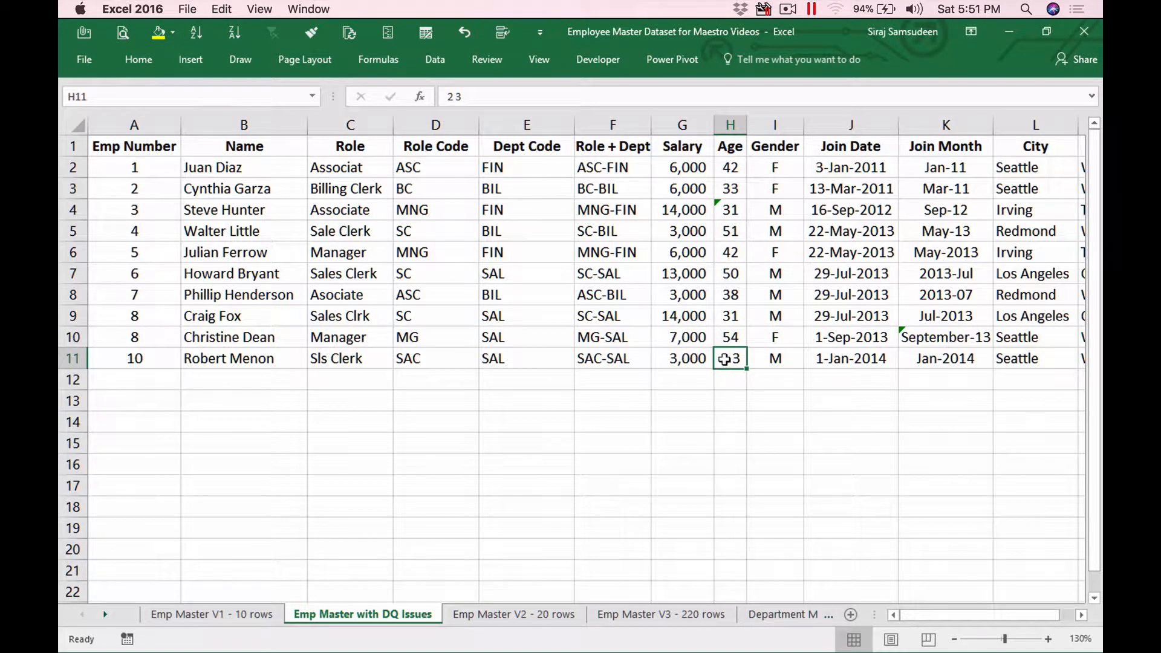
{"action": "left_click", "coordinate": [730, 232]}
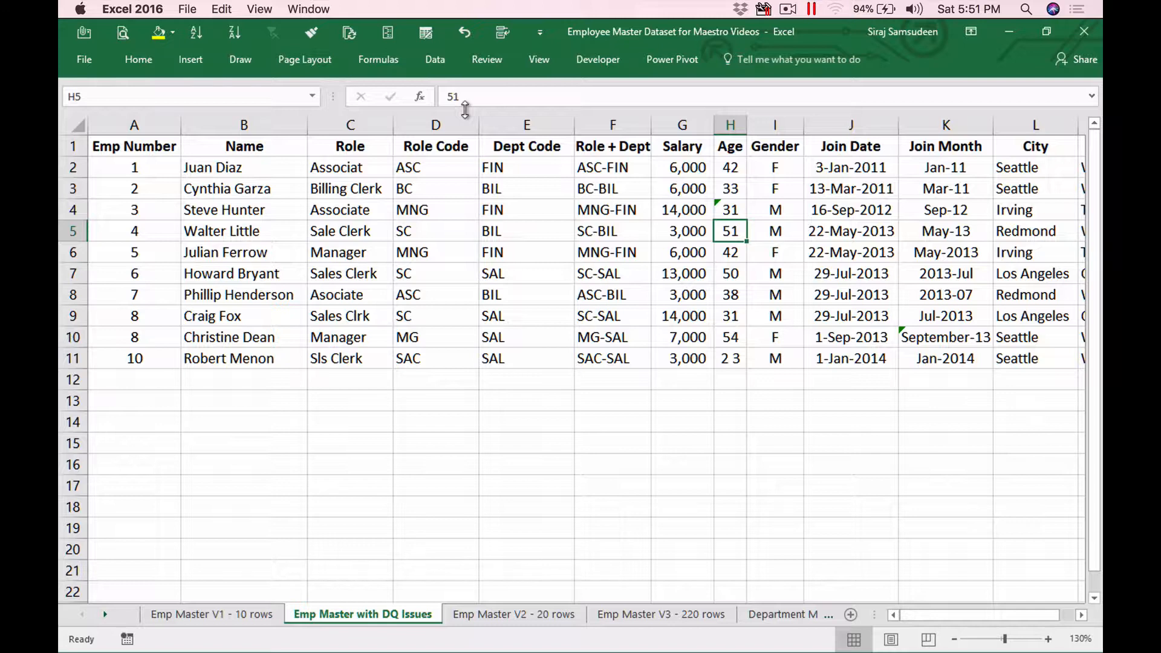
Step: Review the misspelled roles Associat, Asociate, Sales Clrk, Sls Clerk and Sale Clerk
{"action": "left_click", "coordinate": [371, 168]}
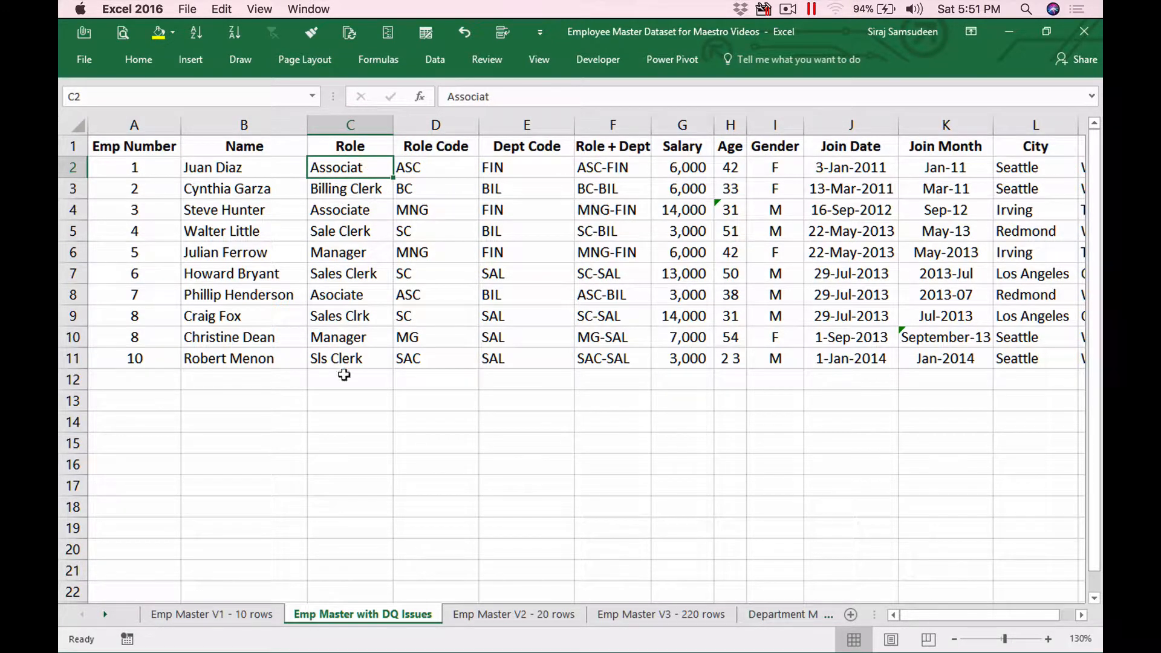
{"action": "left_click", "coordinate": [353, 317]}
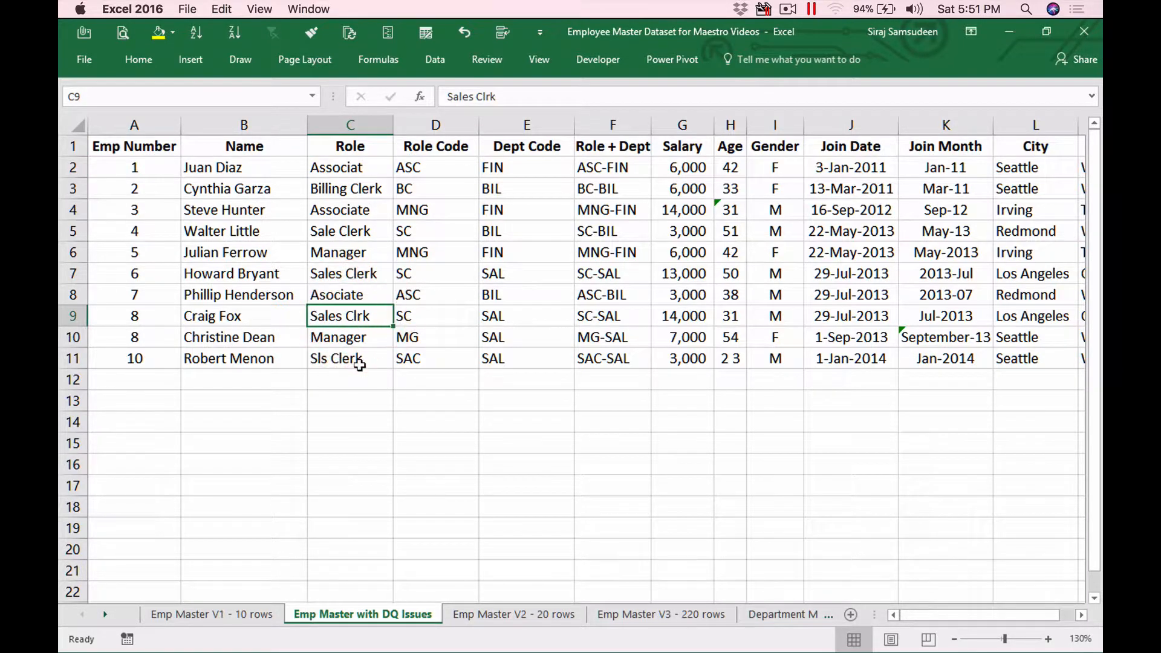
{"action": "left_click", "coordinate": [355, 361]}
{"action": "left_click", "coordinate": [361, 273]}
{"action": "left_click", "coordinate": [354, 235]}
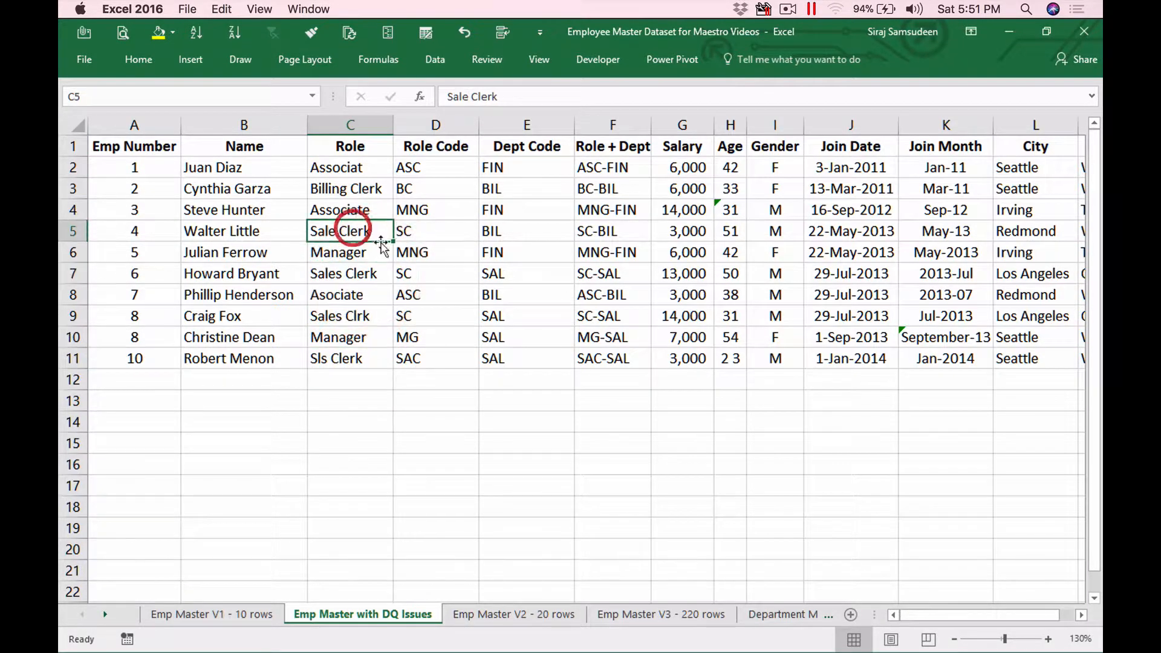
{"action": "left_click", "coordinate": [351, 167]}
{"action": "left_click", "coordinate": [360, 207]}
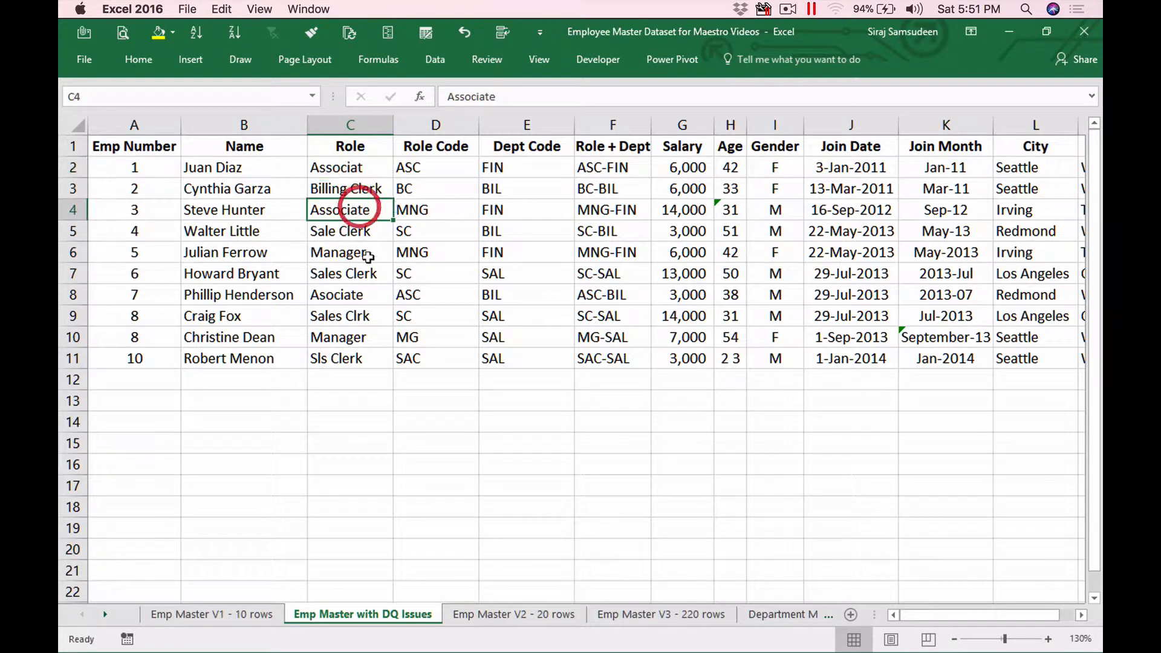
{"action": "left_click", "coordinate": [356, 294]}
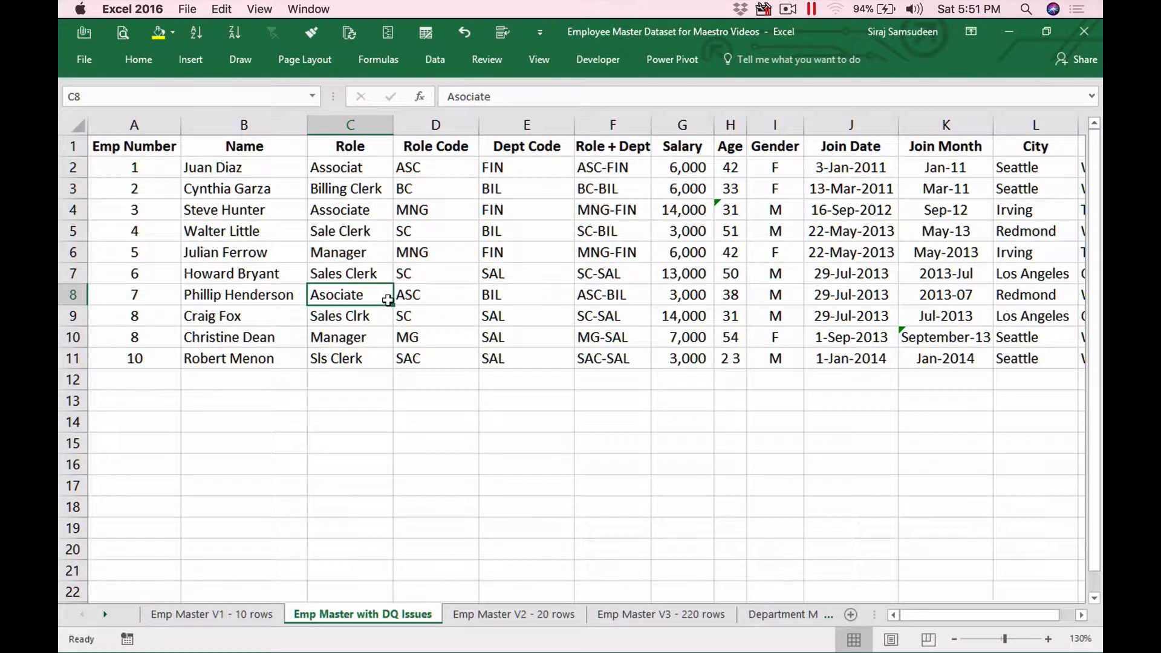
Step: Inspect role codes ASC and MG, the Gender value in I8, and Join Month
{"action": "left_click", "coordinate": [443, 298]}
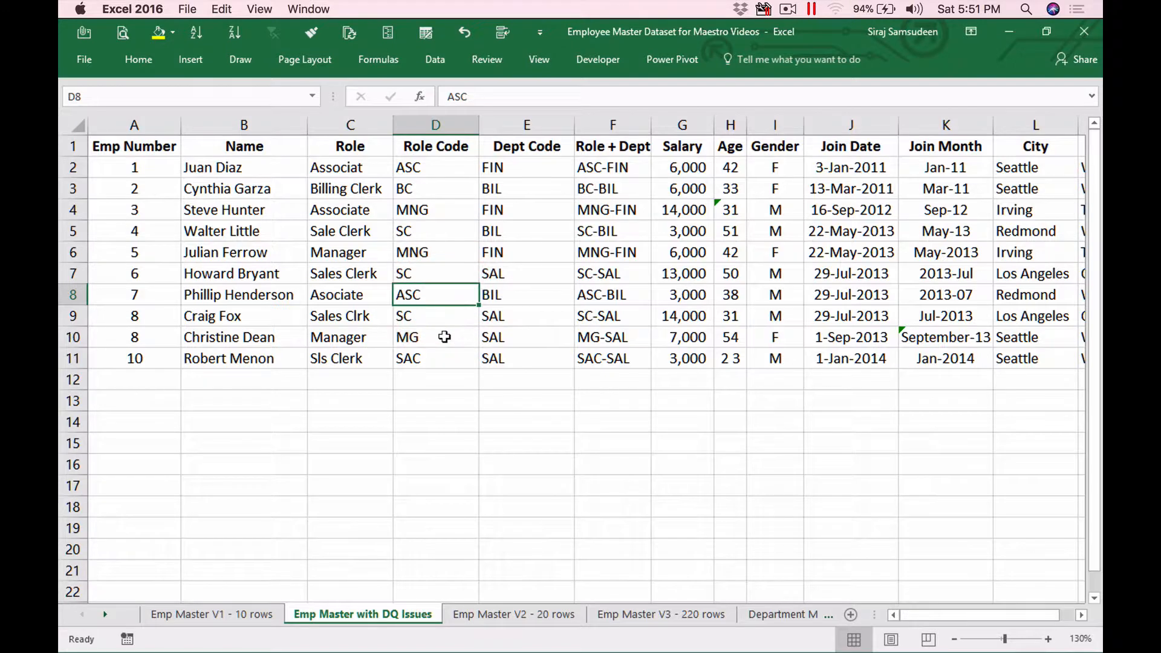
{"action": "left_click", "coordinate": [445, 337]}
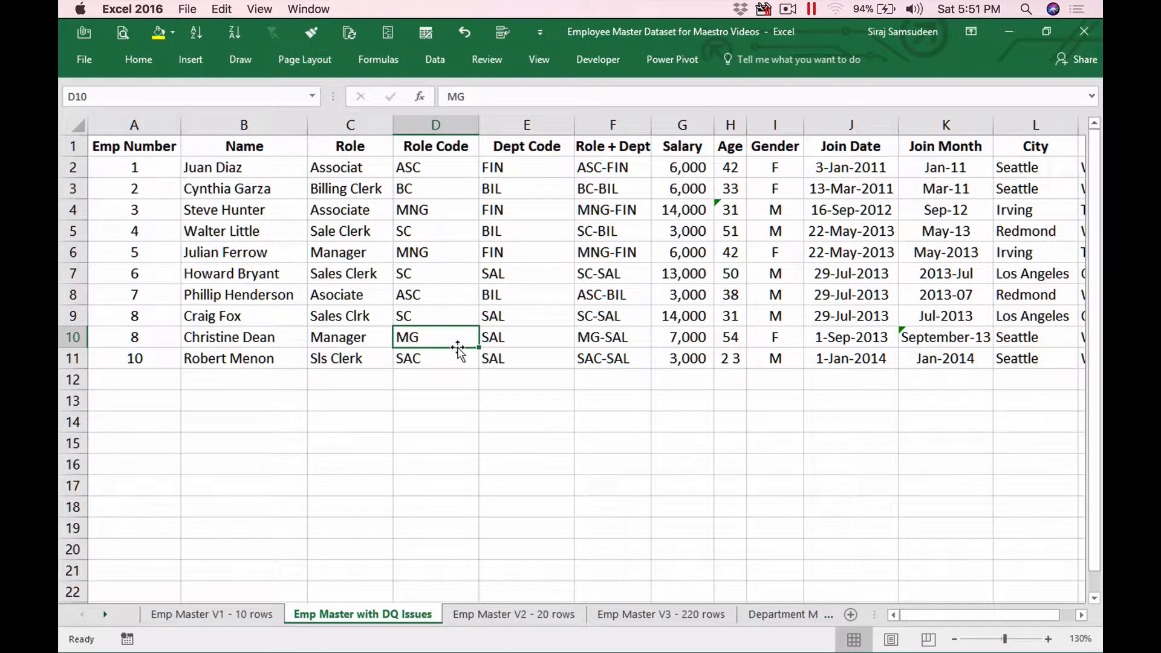
{"action": "left_click", "coordinate": [767, 295]}
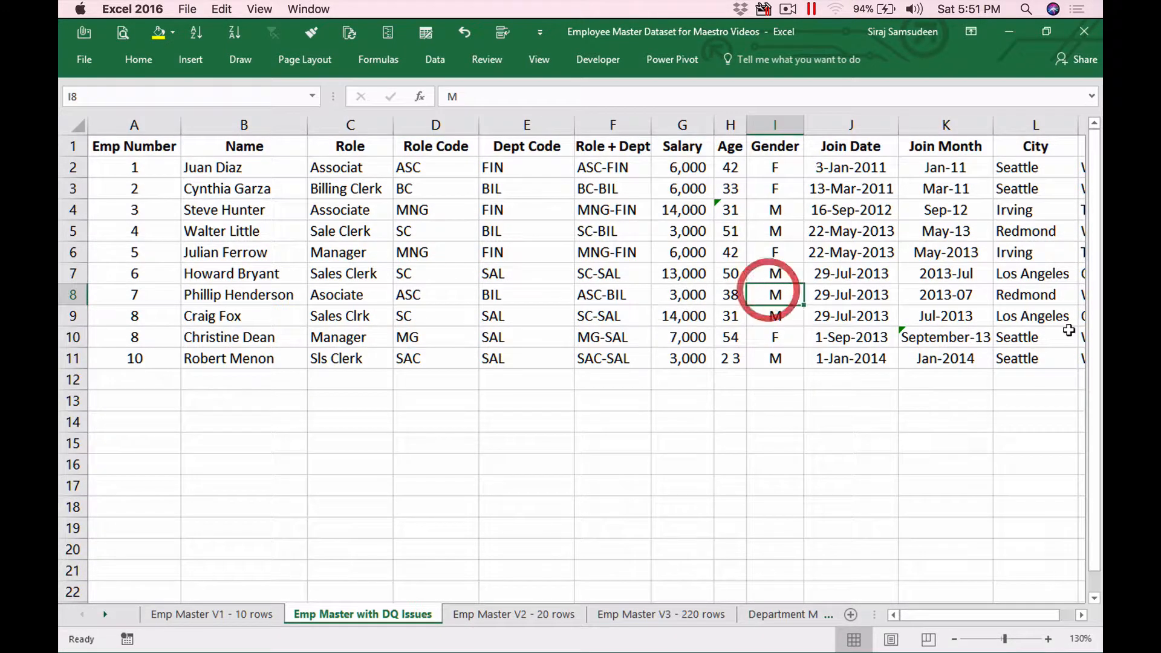
{"action": "key", "text": "Right"}
{"action": "key", "text": "Right"}
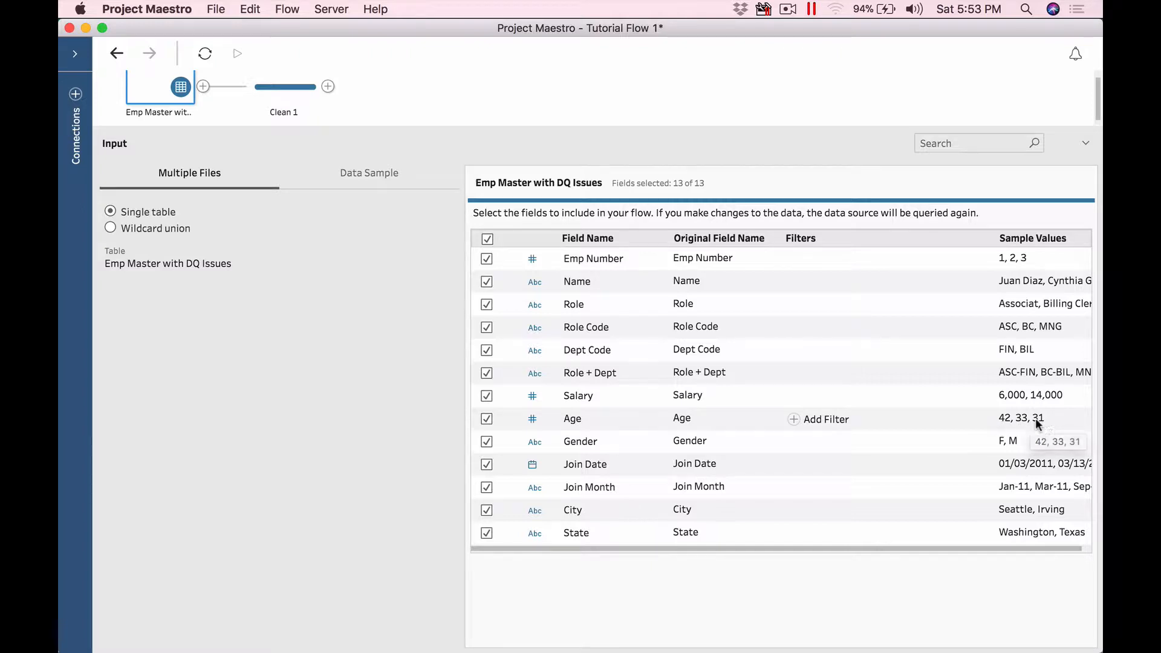
Step: Check the Age data type choices without changing them, then view the Clean 1 profile
{"action": "left_click", "coordinate": [536, 424]}
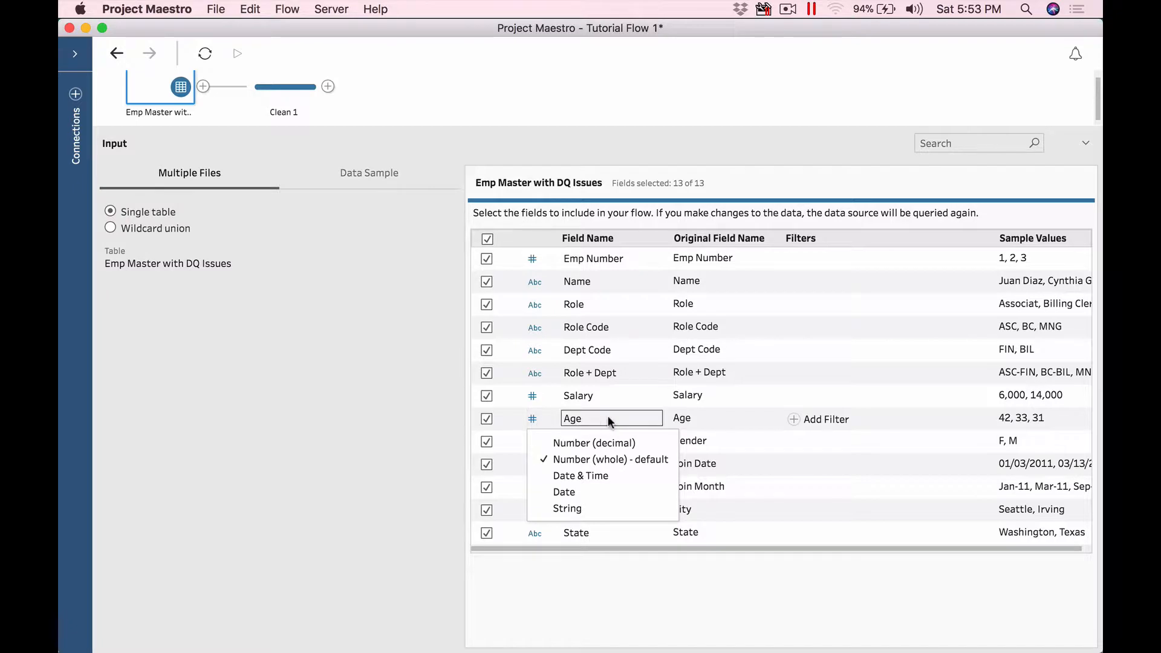
{"action": "left_click", "coordinate": [881, 411]}
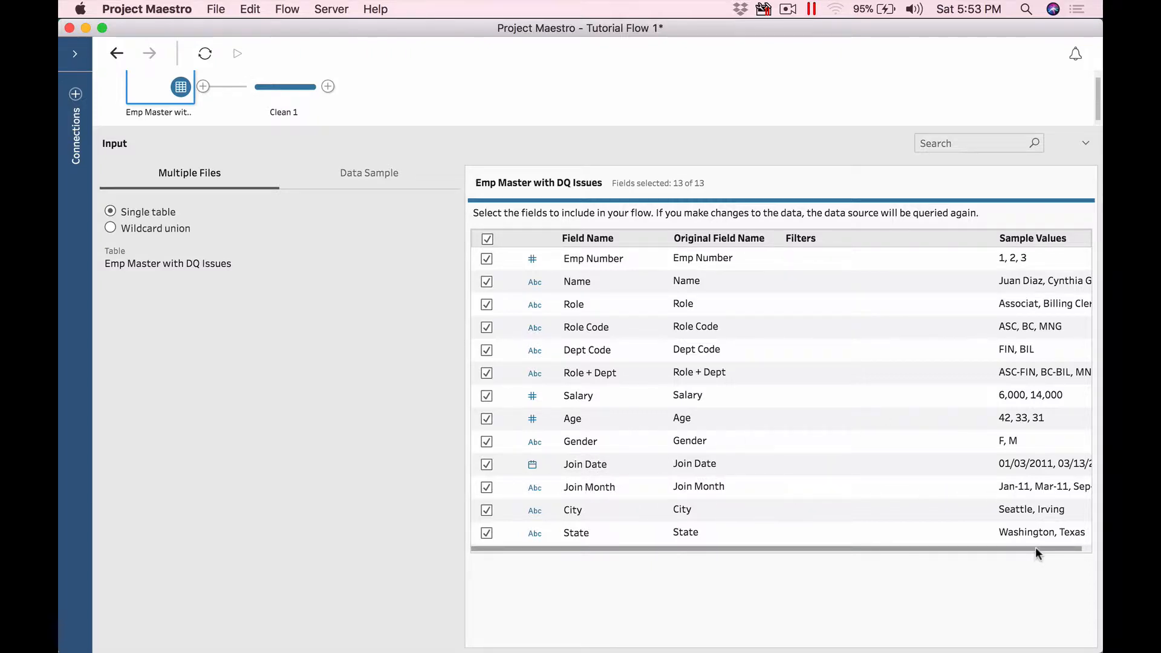
{"action": "left_click_drag", "start_coordinate": [1038, 552], "coordinate": [1058, 547]}
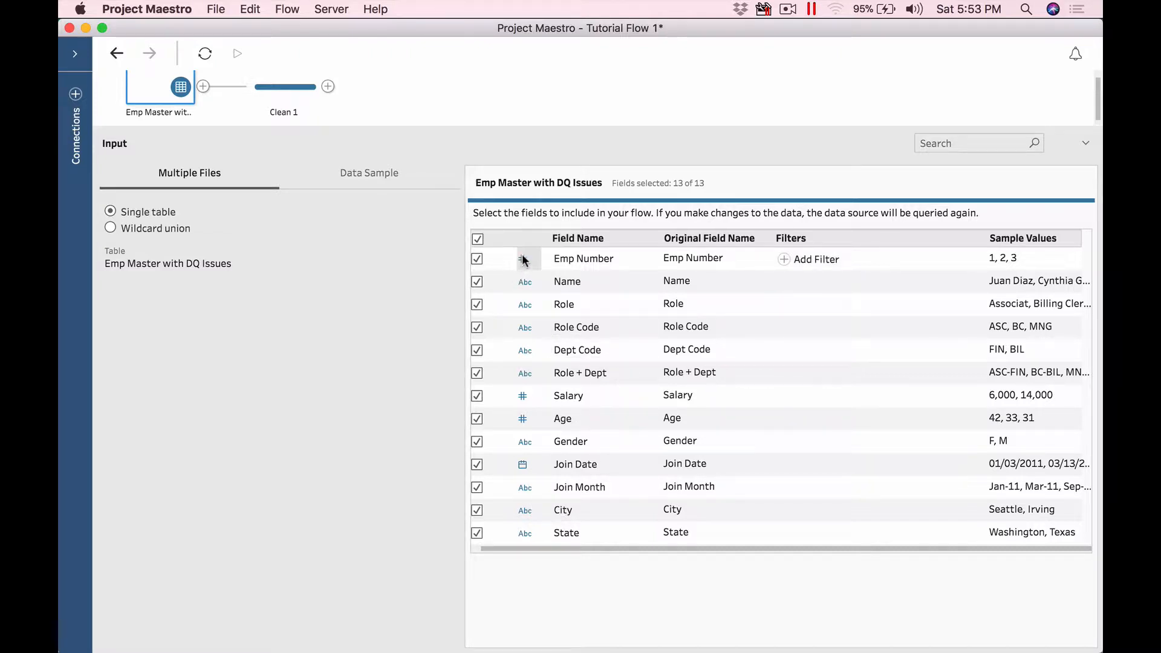
{"action": "left_click", "coordinate": [256, 86]}
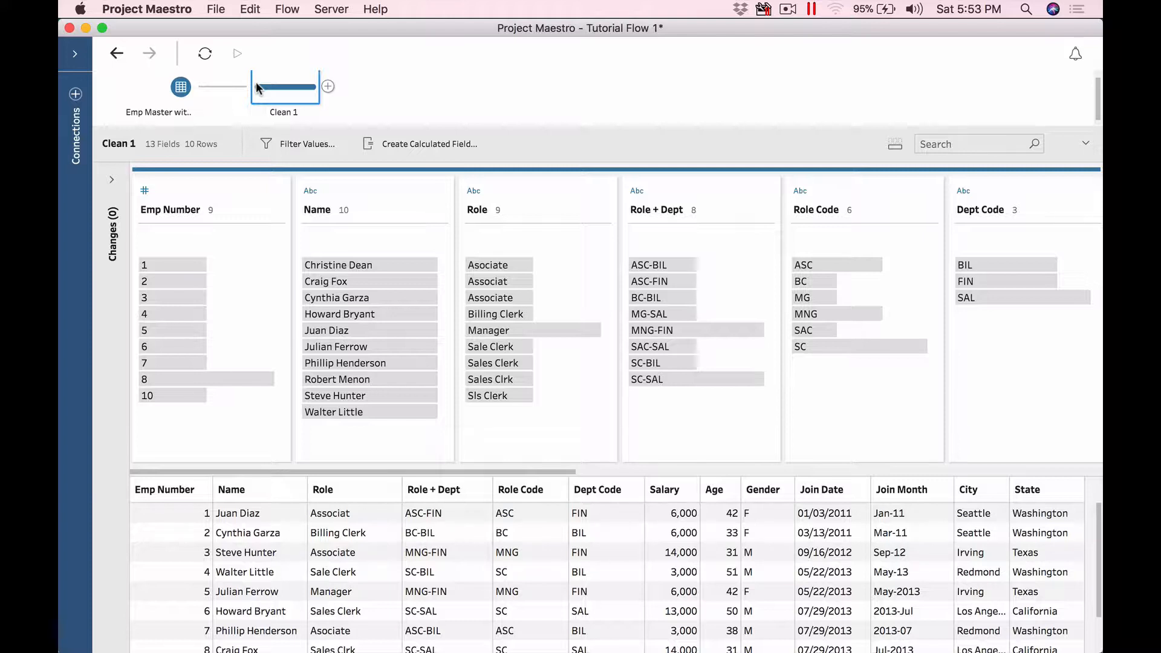
Step: Automatically split Role + Dept into new Split 1 and Split 2 fields
{"action": "left_click", "coordinate": [557, 472]}
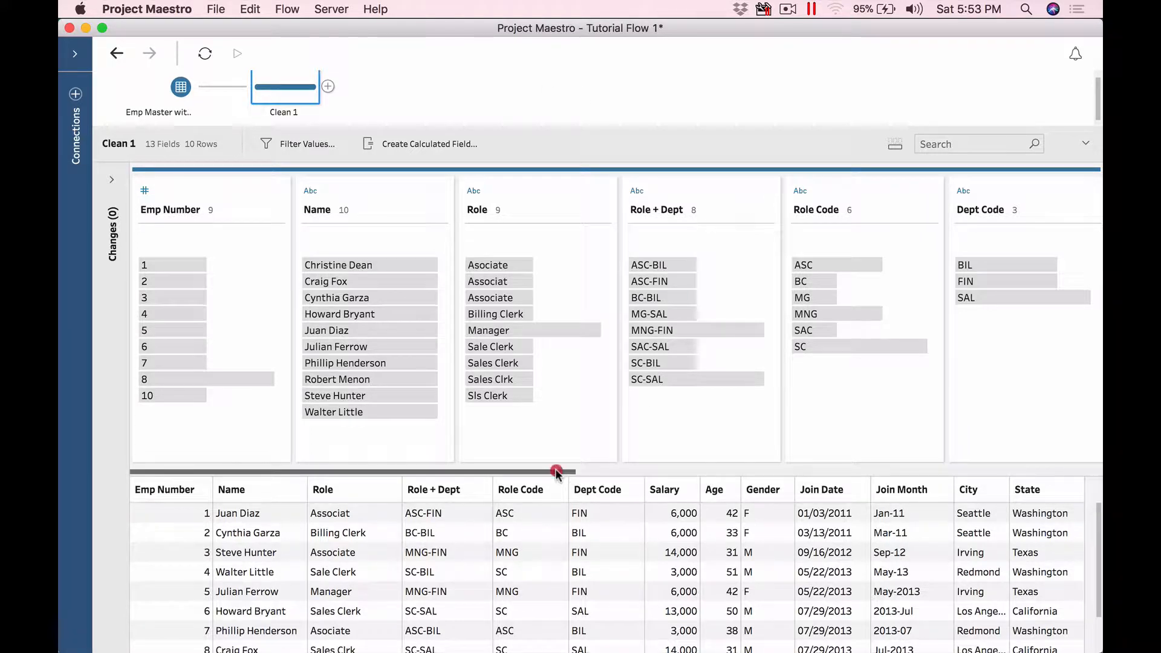
{"action": "left_click_drag", "start_coordinate": [556, 473], "coordinate": [601, 467]}
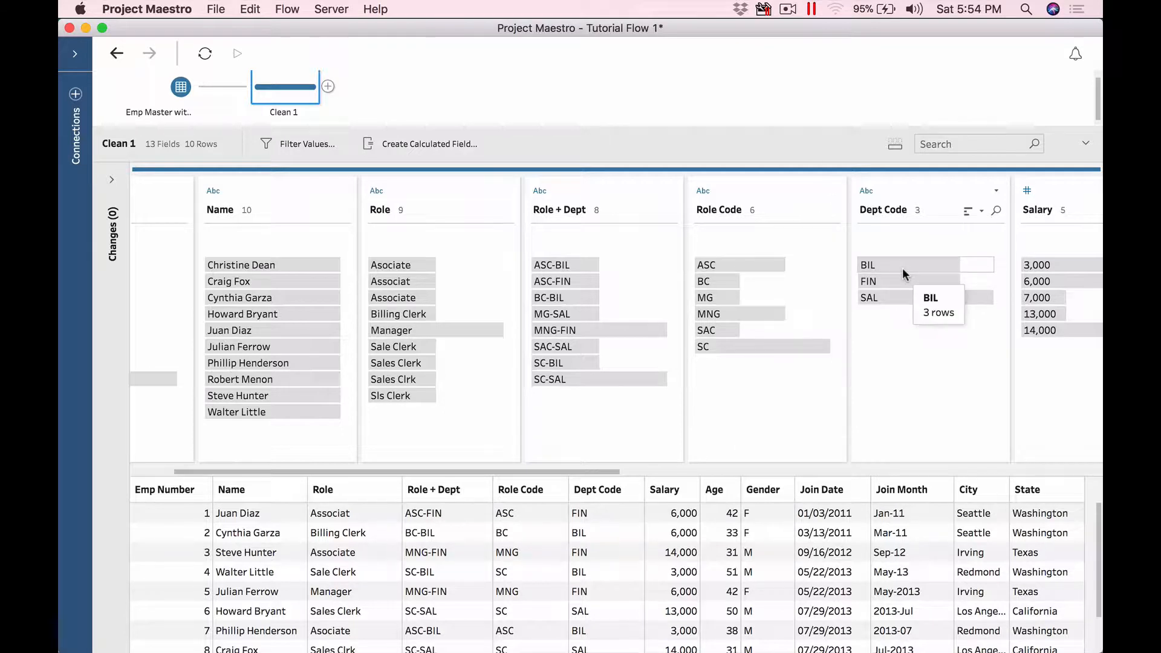
{"action": "right_click", "coordinate": [610, 193]}
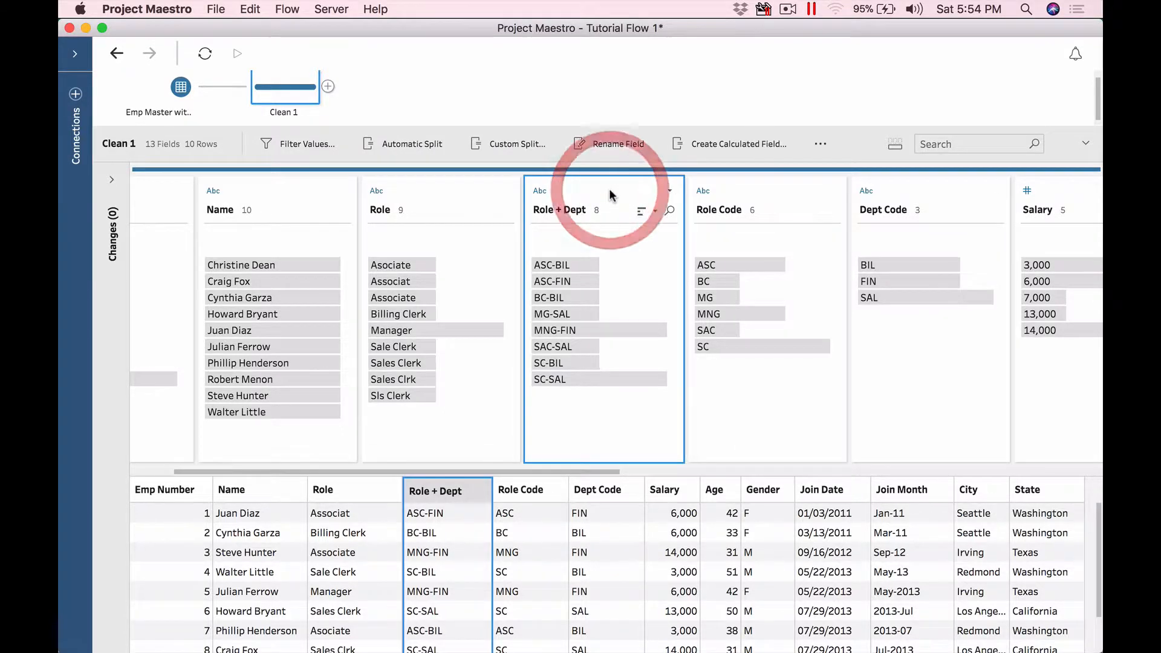
{"action": "mouse_move", "coordinate": [656, 205]}
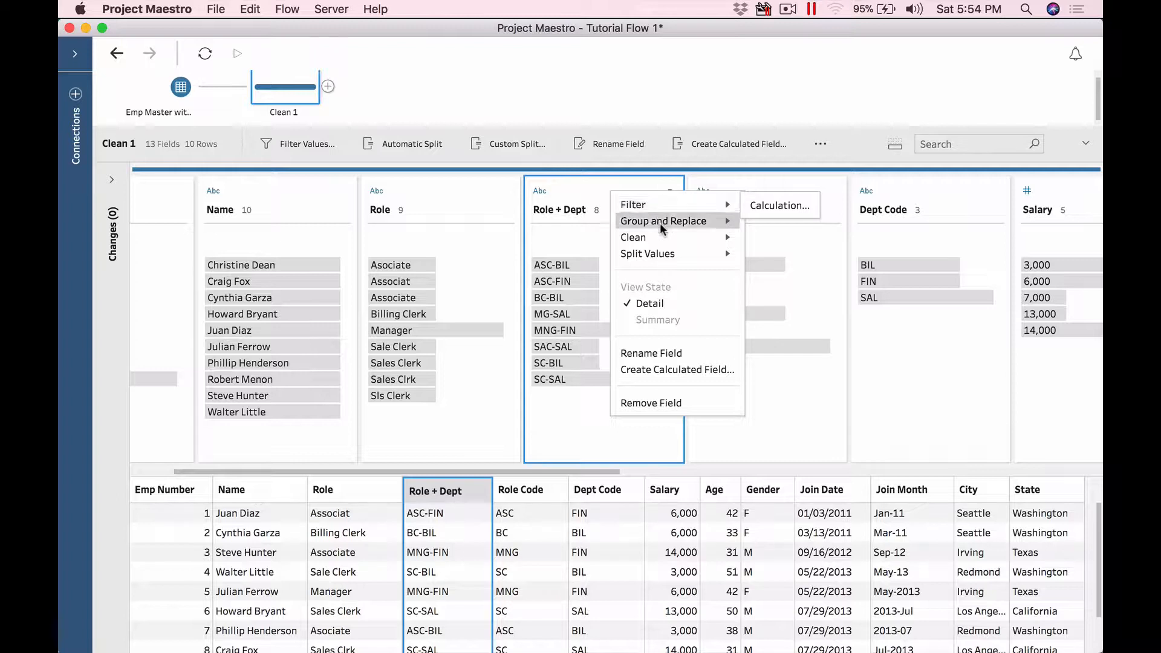
{"action": "mouse_move", "coordinate": [666, 253]}
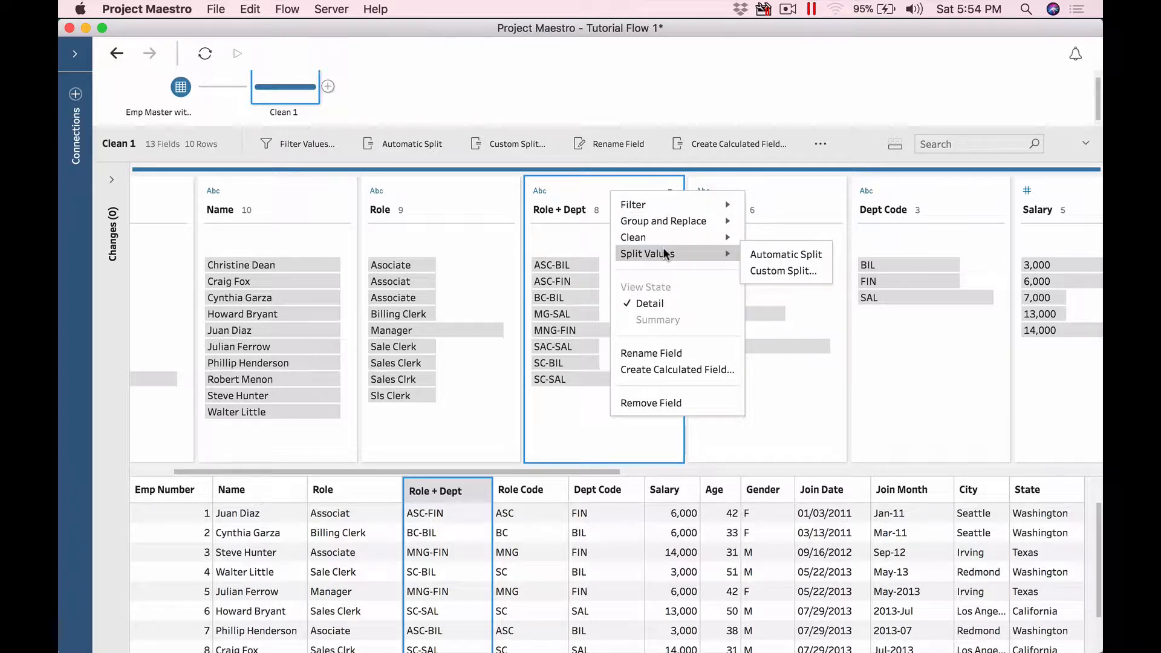
{"action": "left_click", "coordinate": [791, 254]}
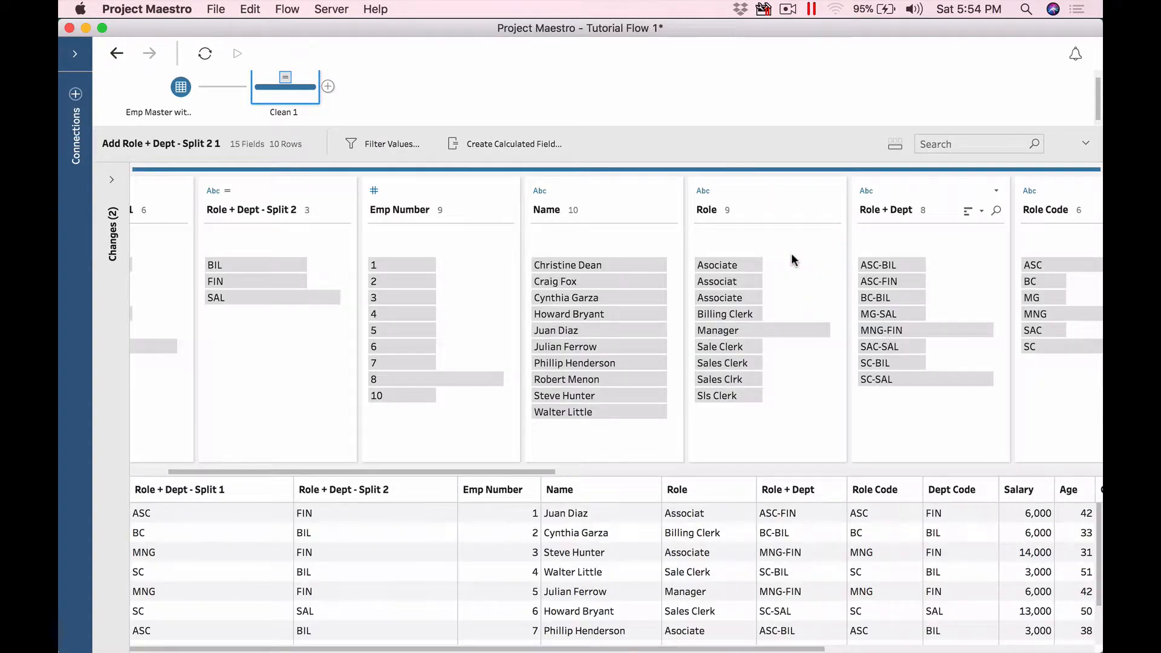
Step: Check the rows with role codes ASC and BC, then list the two split calculations
{"action": "left_click_drag", "start_coordinate": [459, 471], "coordinate": [420, 475]}
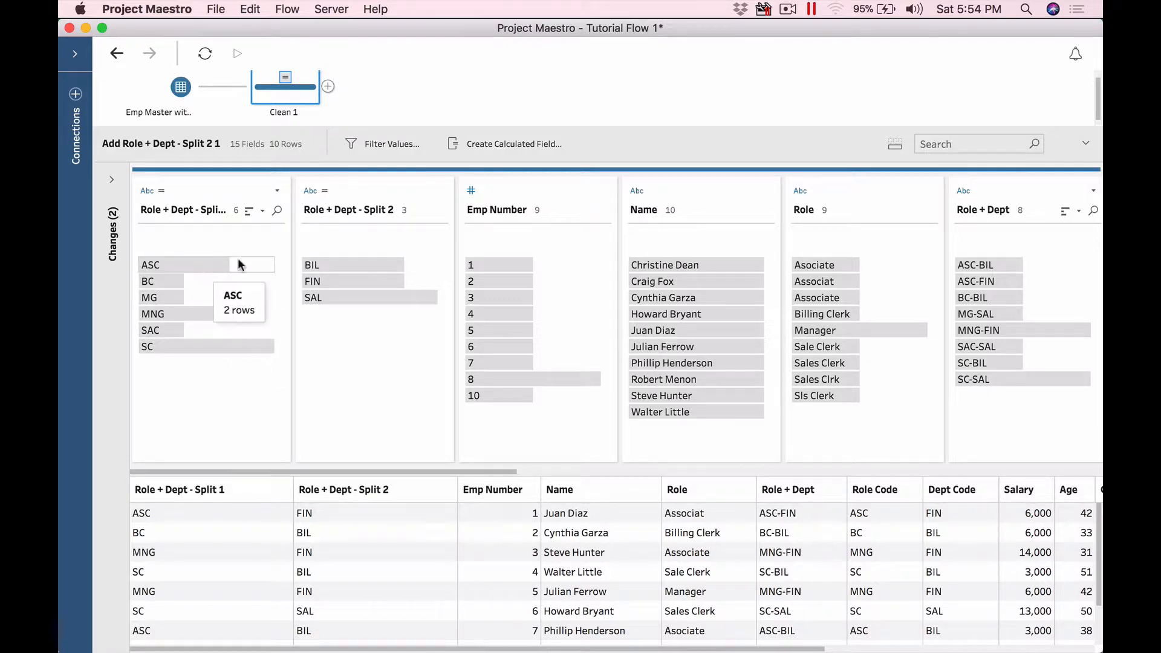
{"action": "left_click_drag", "start_coordinate": [515, 471], "coordinate": [680, 469]}
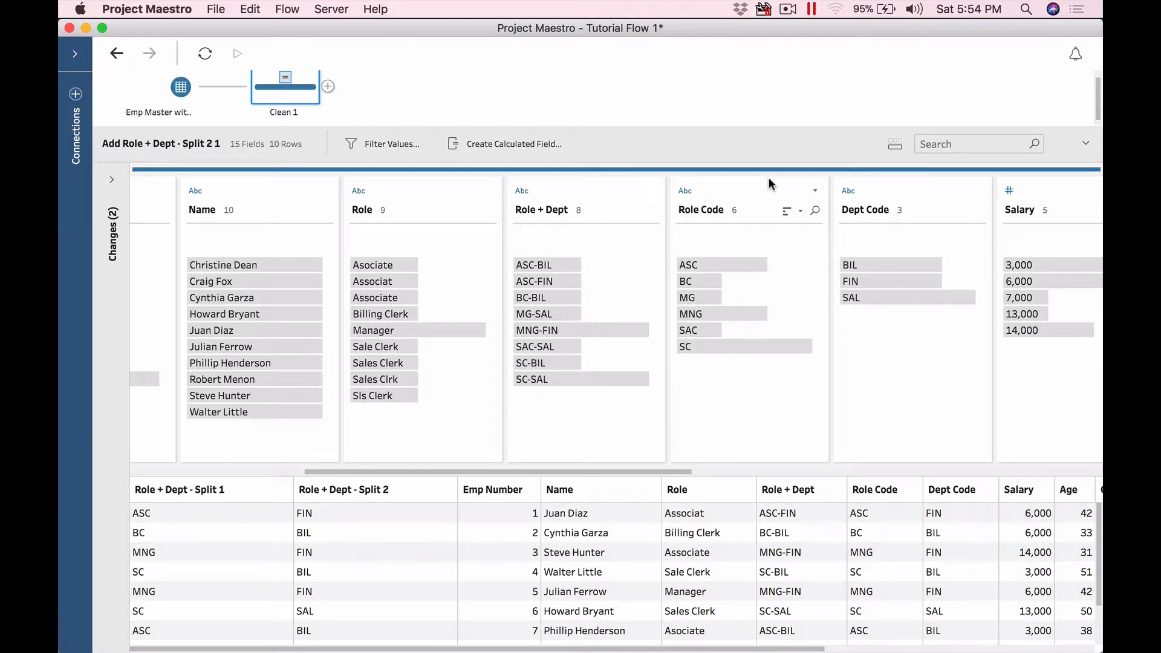
{"action": "left_click", "coordinate": [753, 188]}
{"action": "left_click_drag", "start_coordinate": [883, 195], "coordinate": [357, 250]}
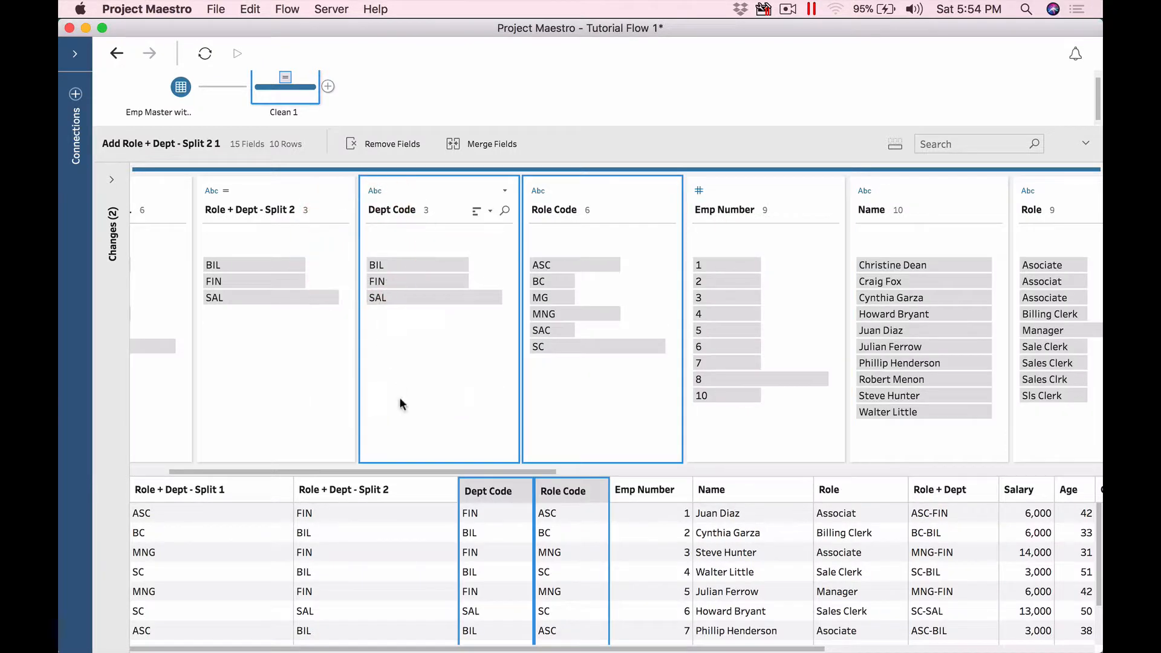
{"action": "left_click_drag", "start_coordinate": [306, 472], "coordinate": [204, 474]}
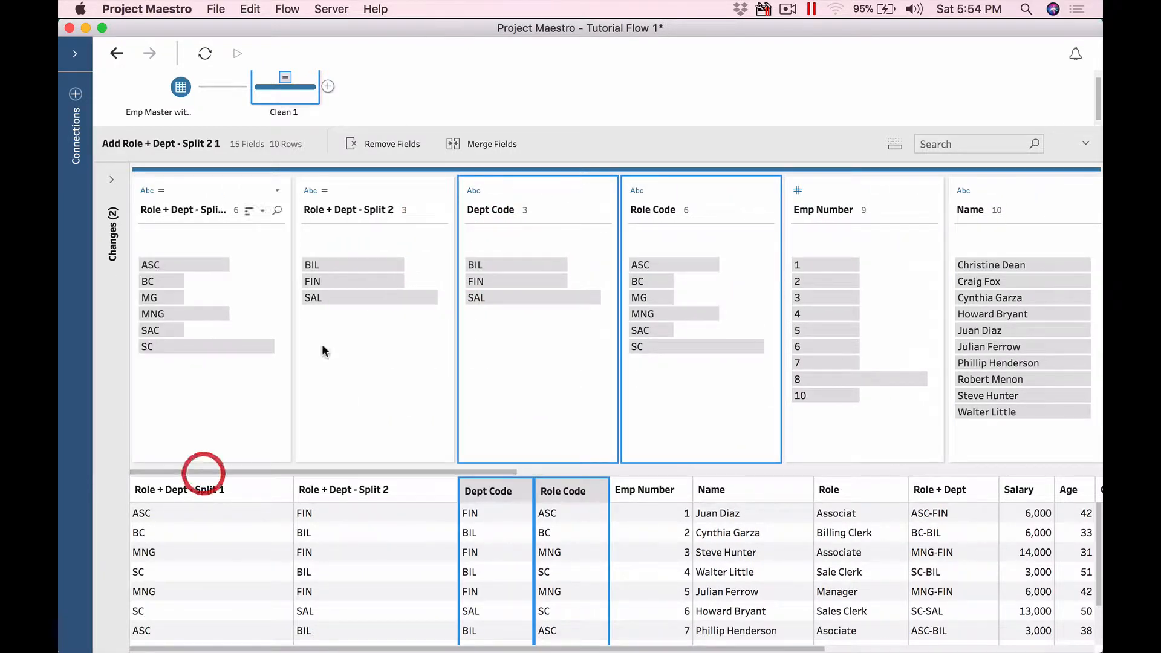
{"action": "left_click", "coordinate": [177, 264]}
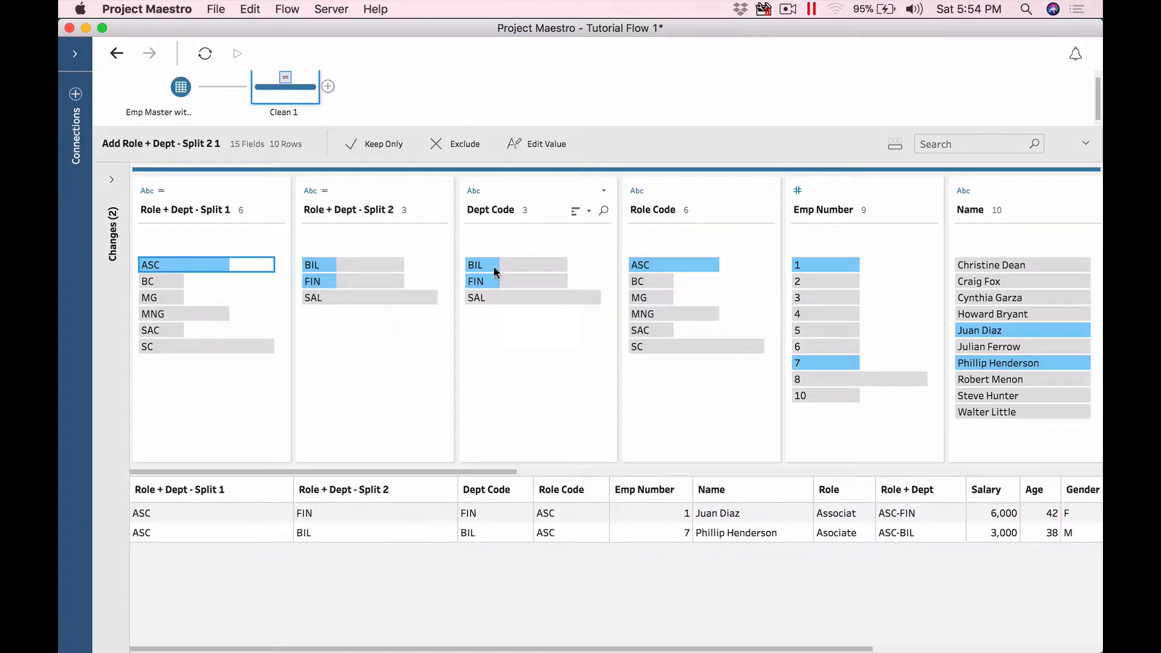
{"action": "left_click", "coordinate": [167, 277]}
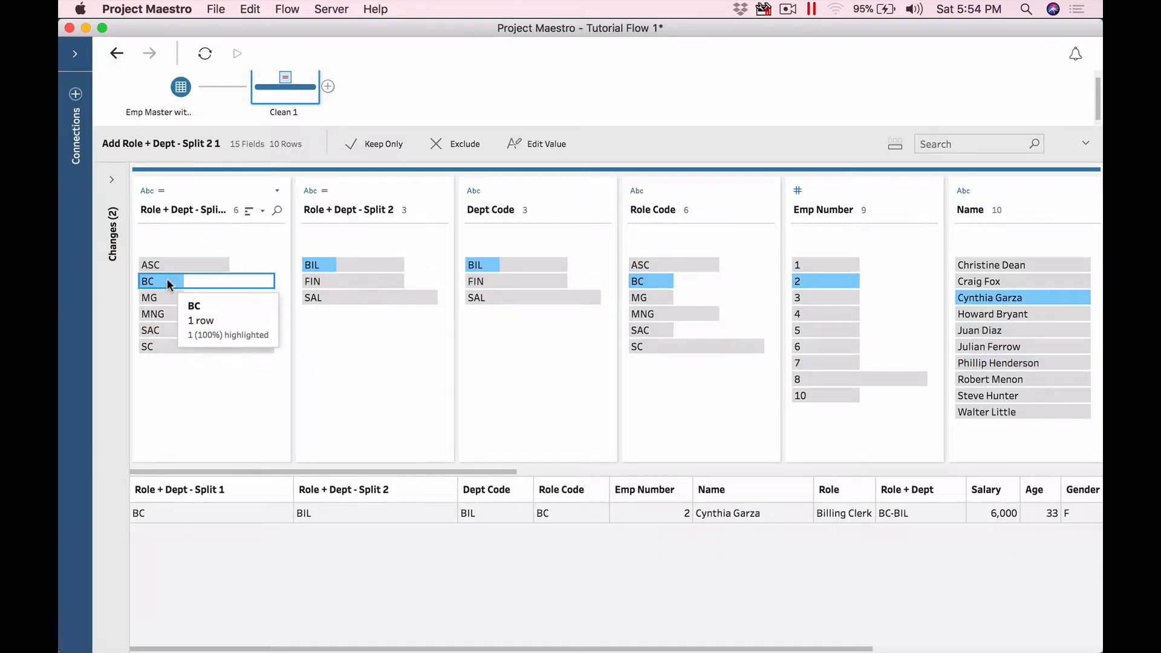
{"action": "left_click", "coordinate": [167, 280]}
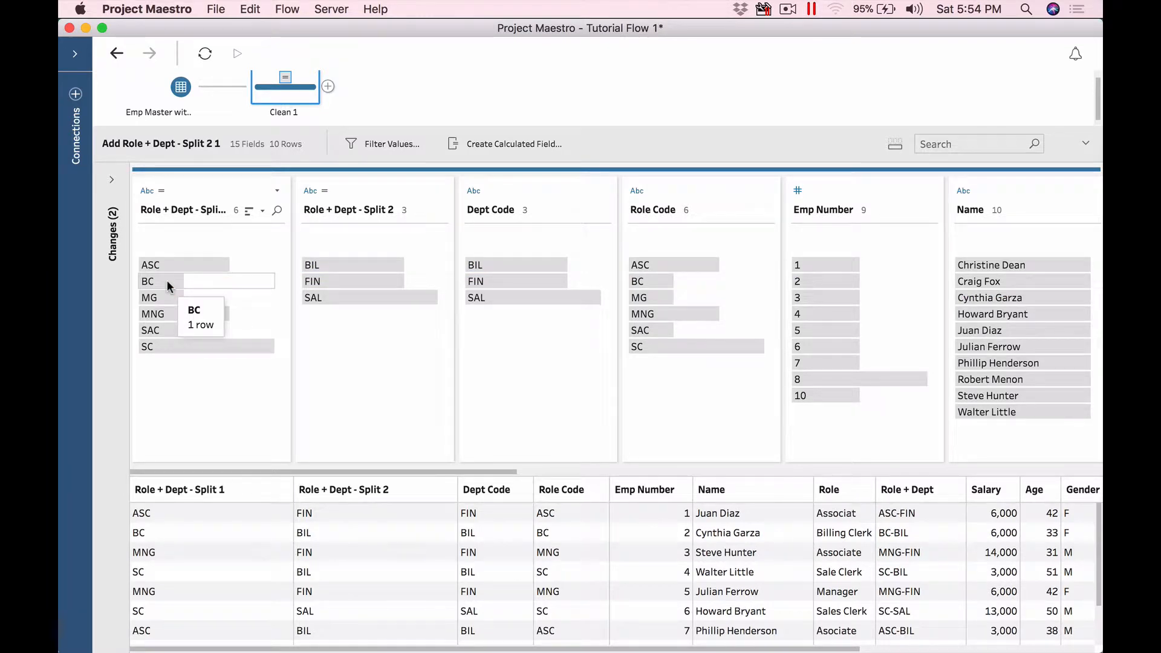
{"action": "left_click", "coordinate": [112, 180]}
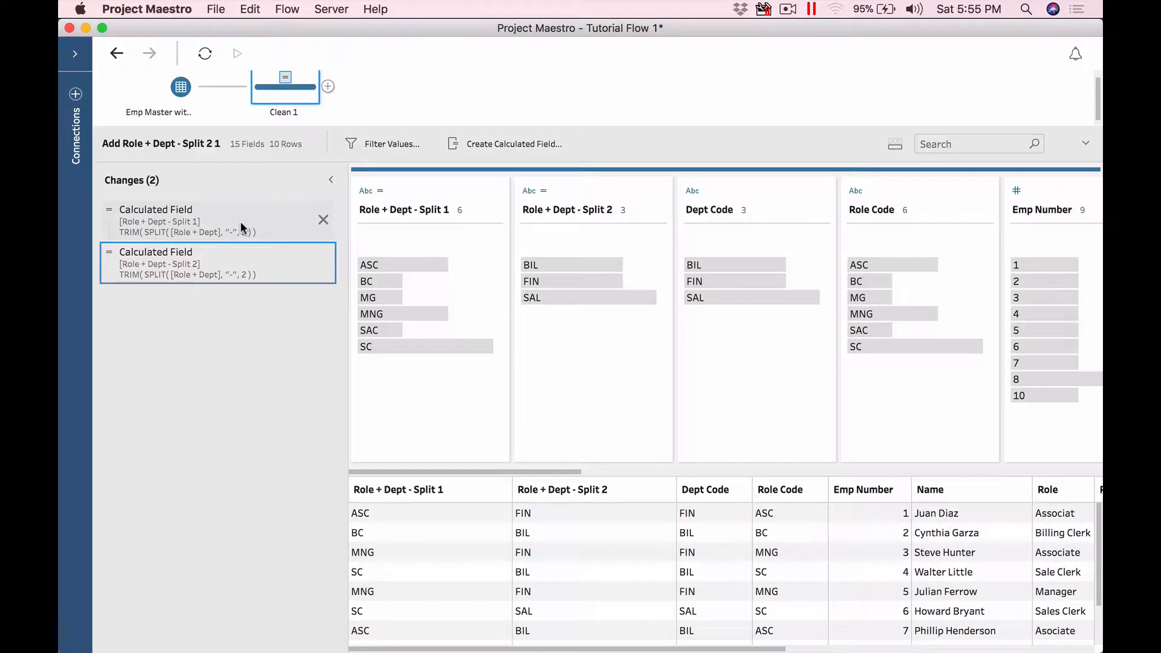
Step: Remove the Role + Dept - Split 1 and Split 2 fields and confirm the Remove Fields change
{"action": "left_click", "coordinate": [331, 180]}
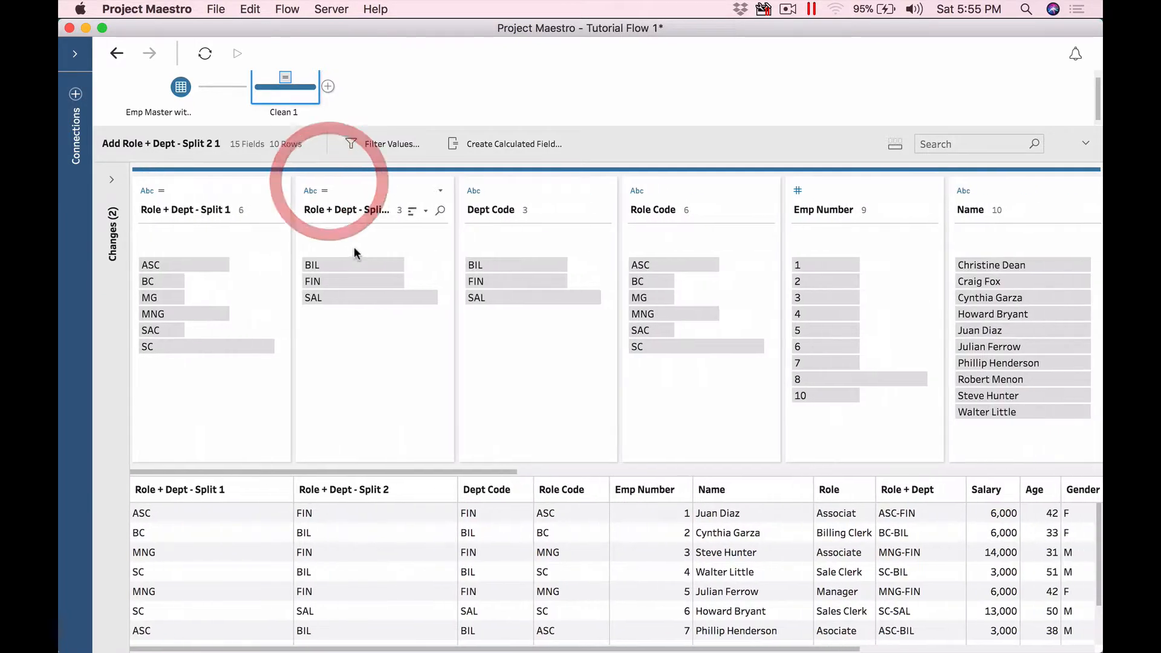
{"action": "double_click", "coordinate": [186, 210]}
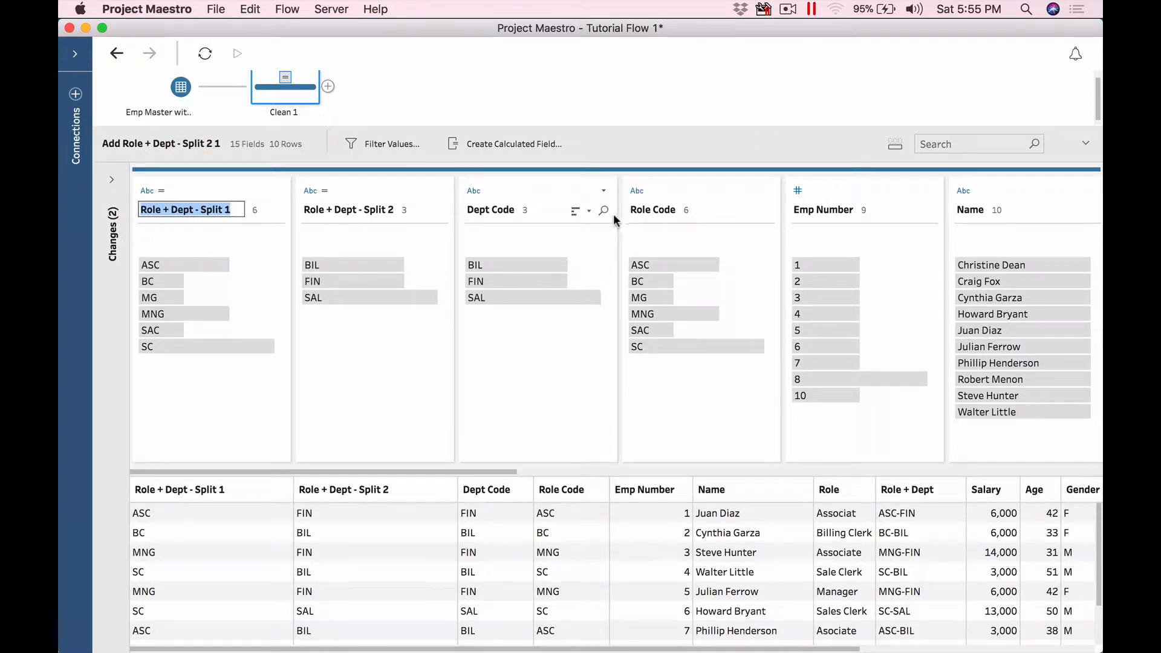
{"action": "left_click", "coordinate": [225, 194]}
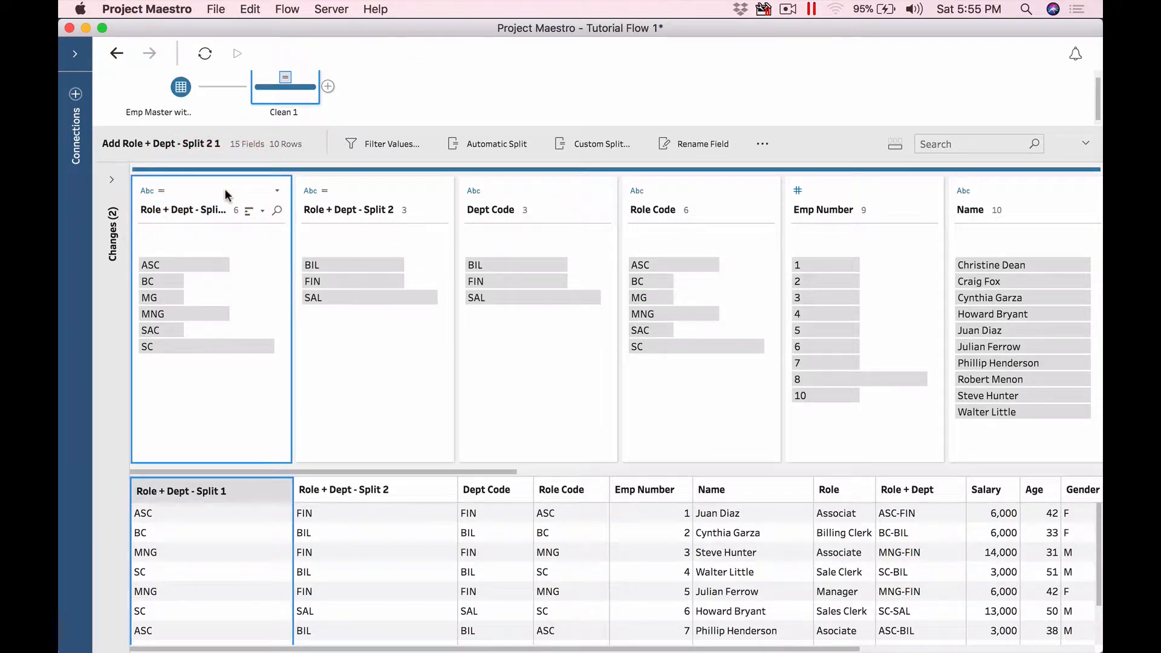
{"action": "left_click", "coordinate": [367, 183], "text": "super"}
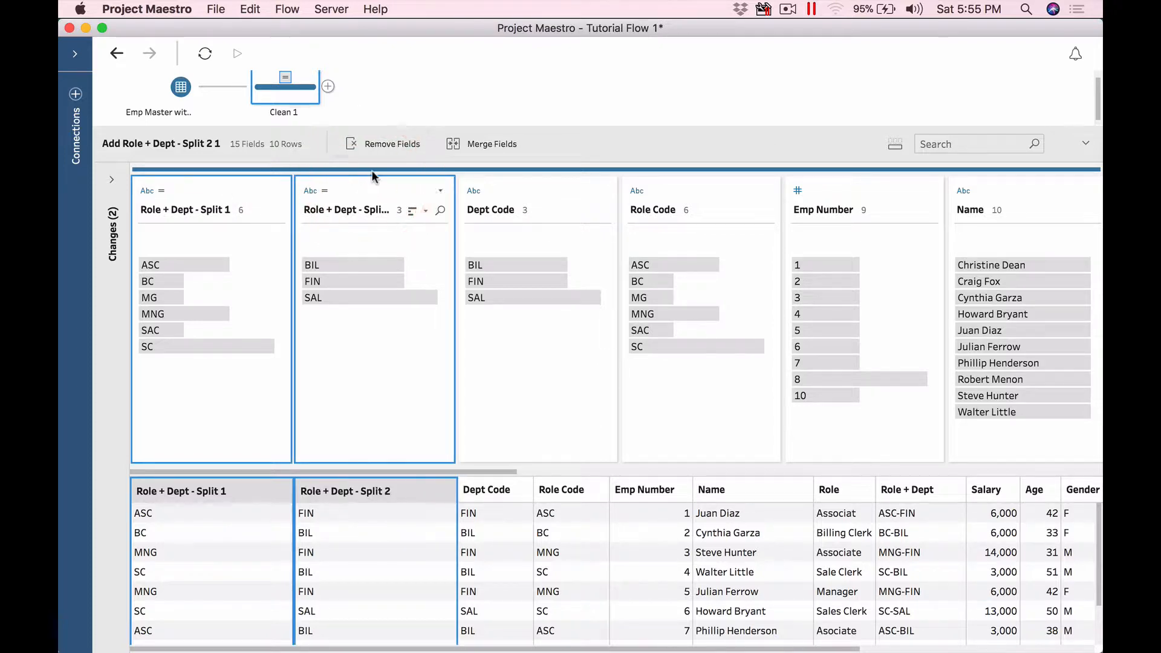
{"action": "left_click", "coordinate": [387, 145]}
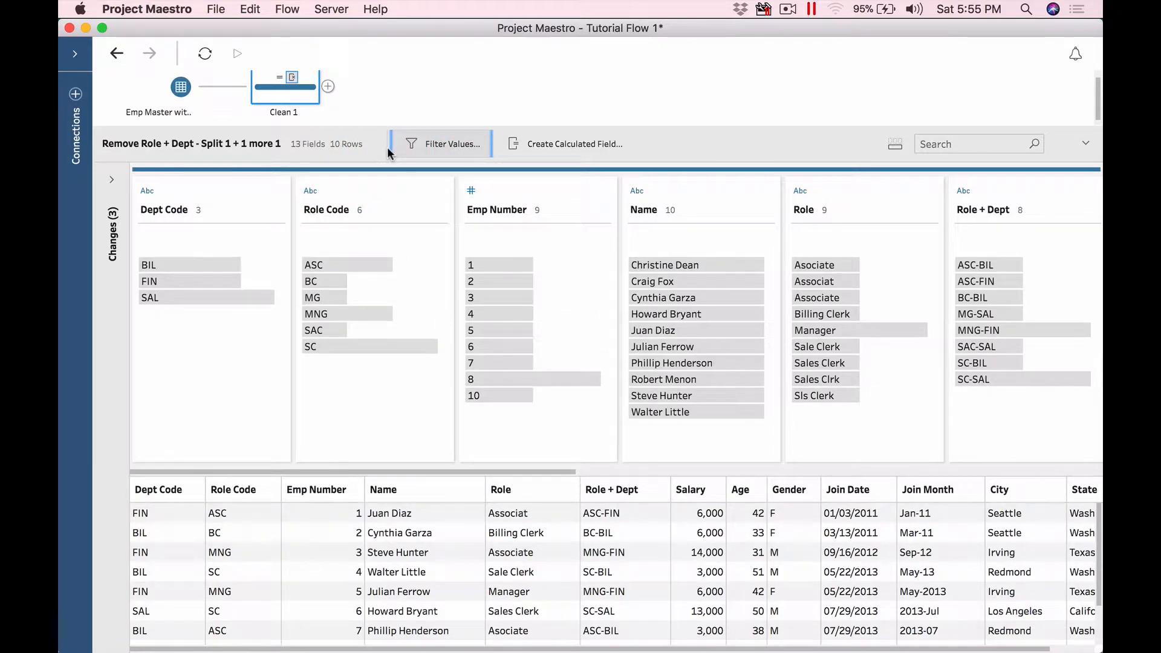
{"action": "left_click", "coordinate": [112, 180]}
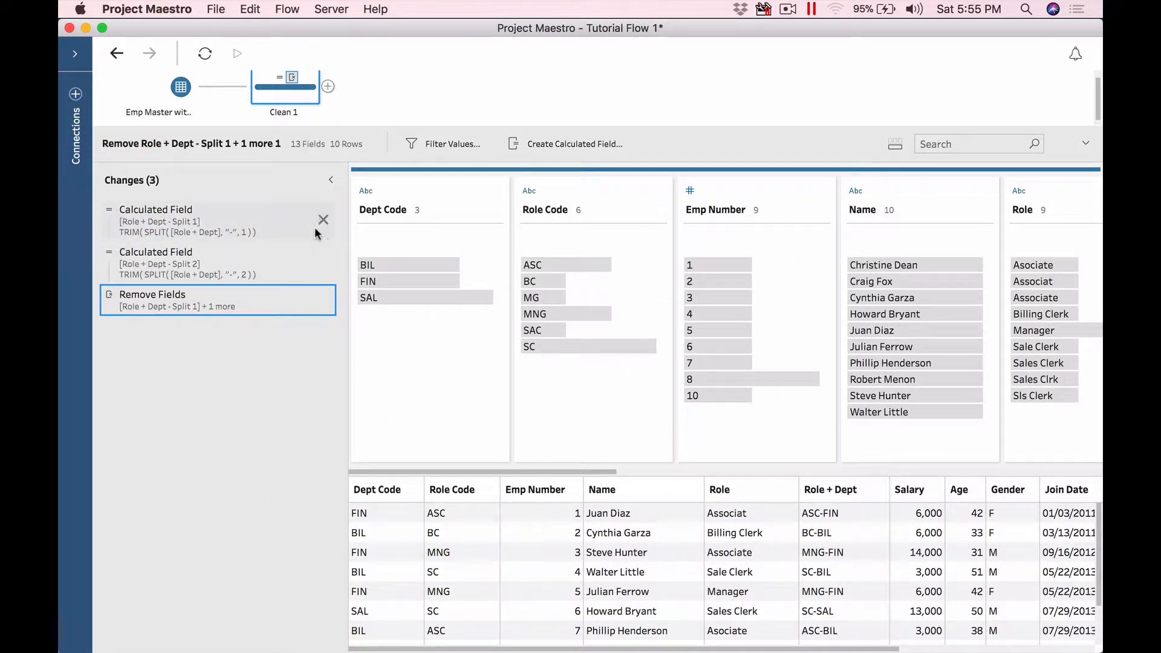
{"action": "left_click", "coordinate": [331, 180]}
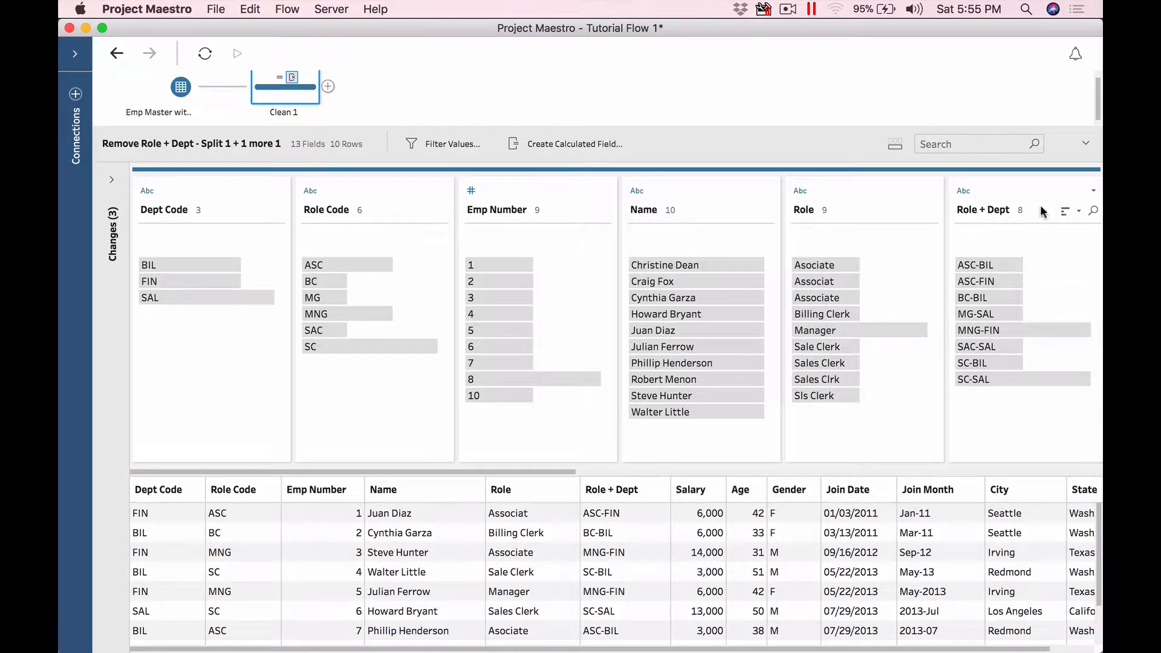
{"action": "left_click", "coordinate": [1008, 191]}
Step: Remove the original Role + Dept field, leaving 12 fields, and select the Role field
{"action": "right_click", "coordinate": [476, 203]}
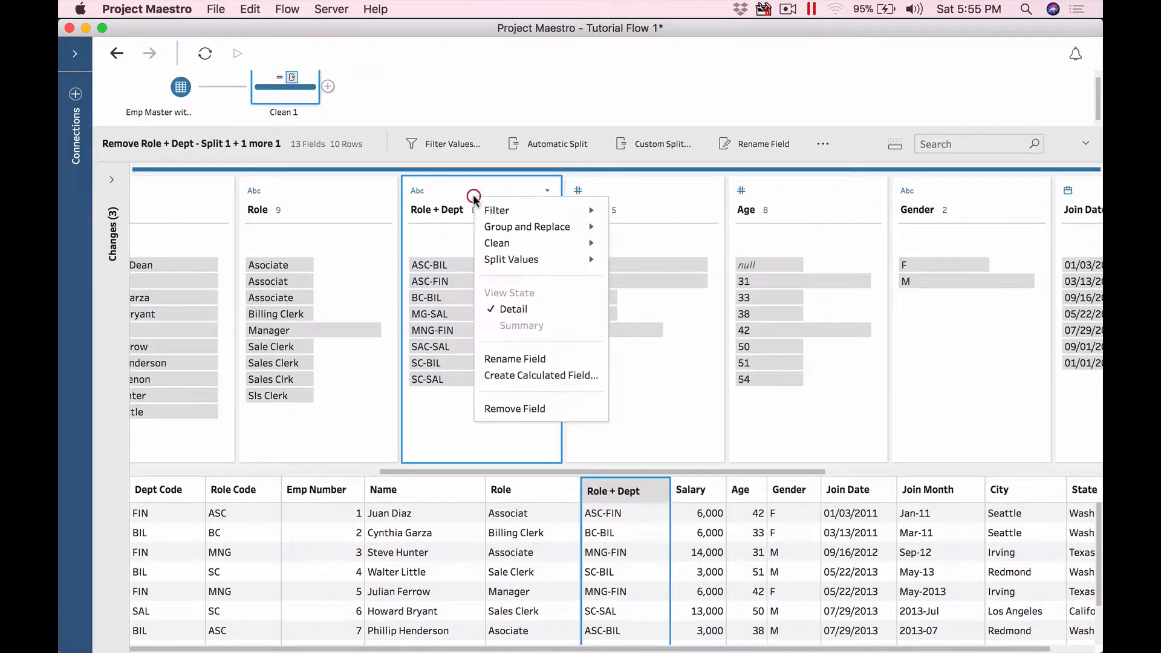
{"action": "left_click", "coordinate": [527, 409]}
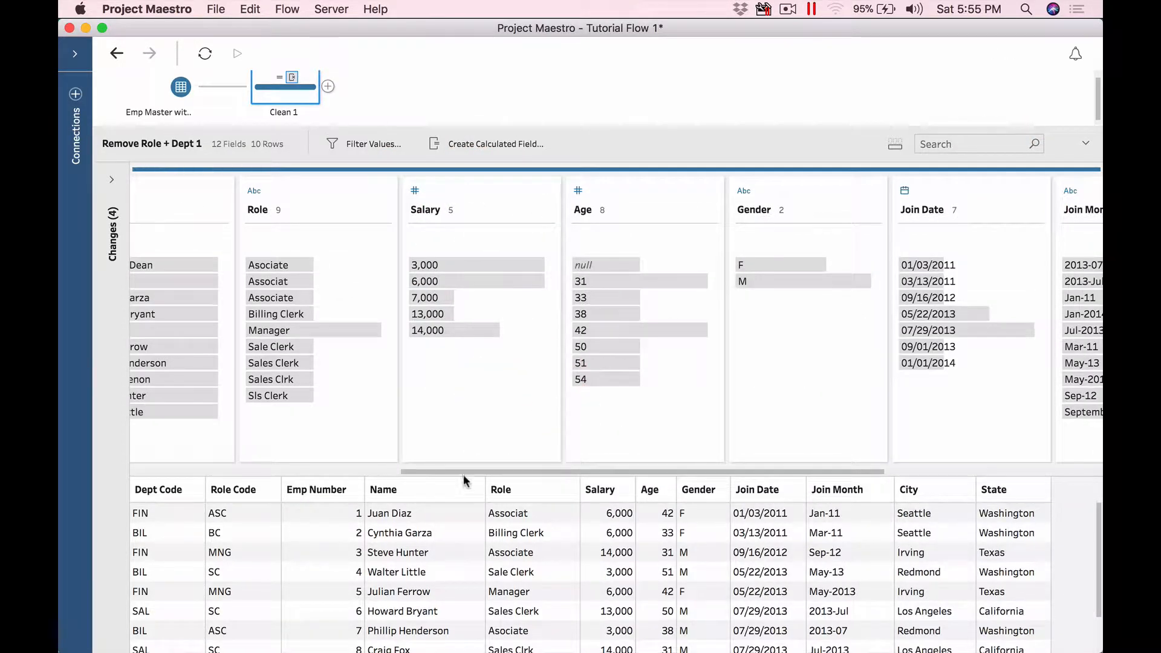
{"action": "left_click_drag", "start_coordinate": [482, 472], "coordinate": [370, 472]}
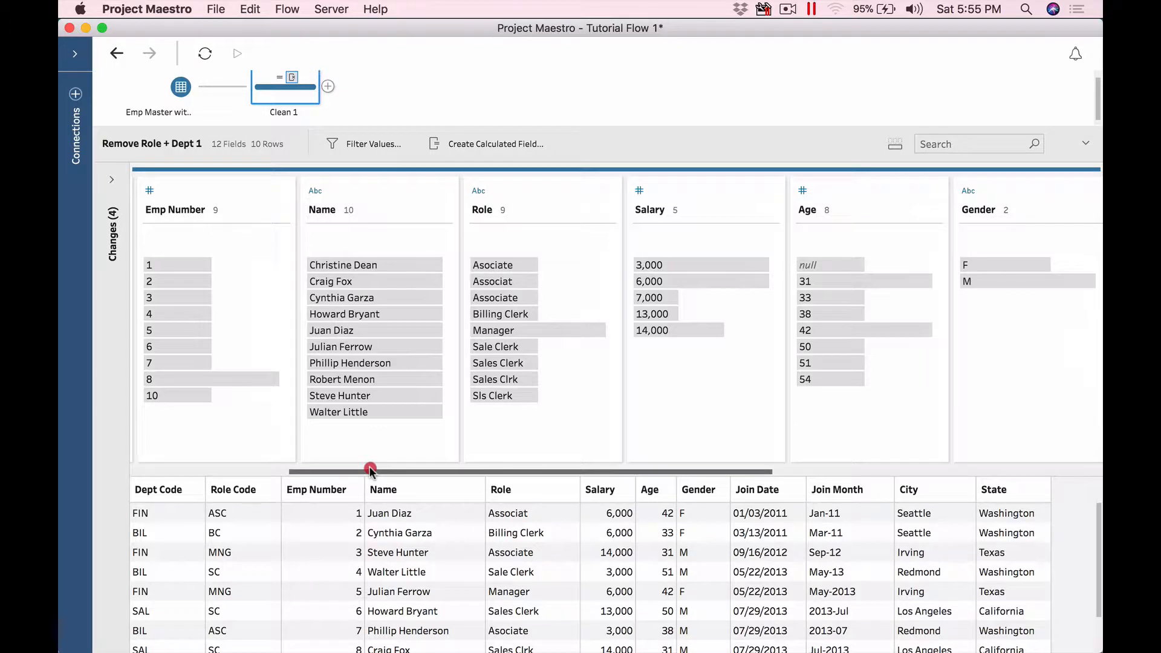
{"action": "left_click", "coordinate": [551, 200]}
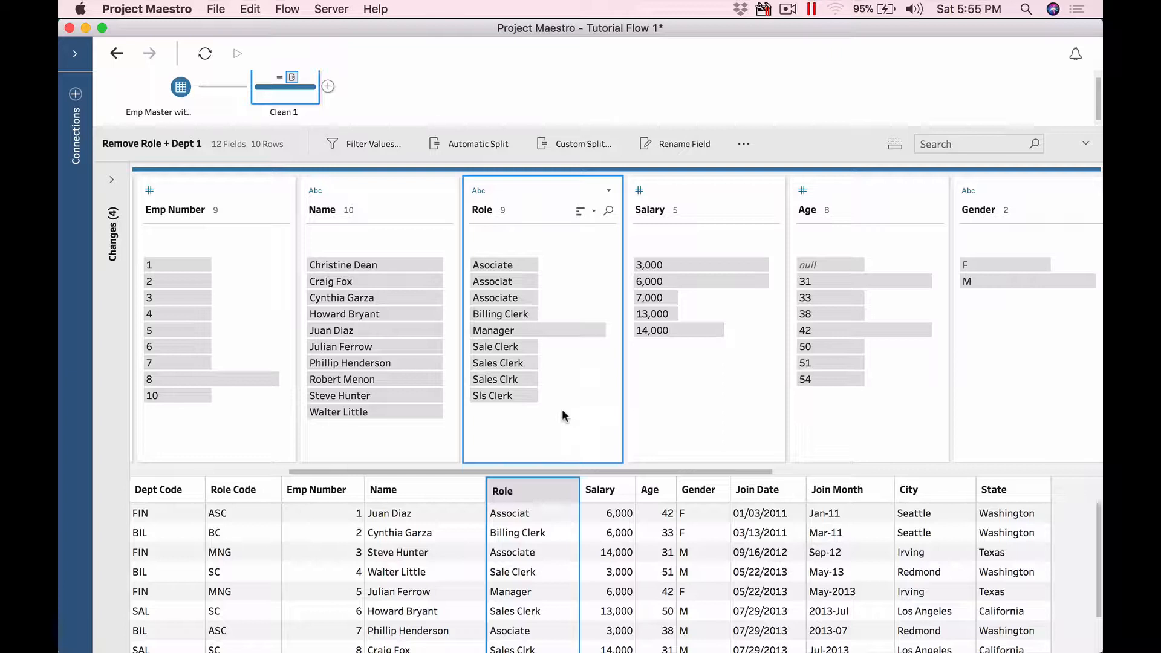
Step: Check the rows for Asociate, Associat and Associate, then open the Role field's Group and Replace options
{"action": "left_click", "coordinate": [521, 263]}
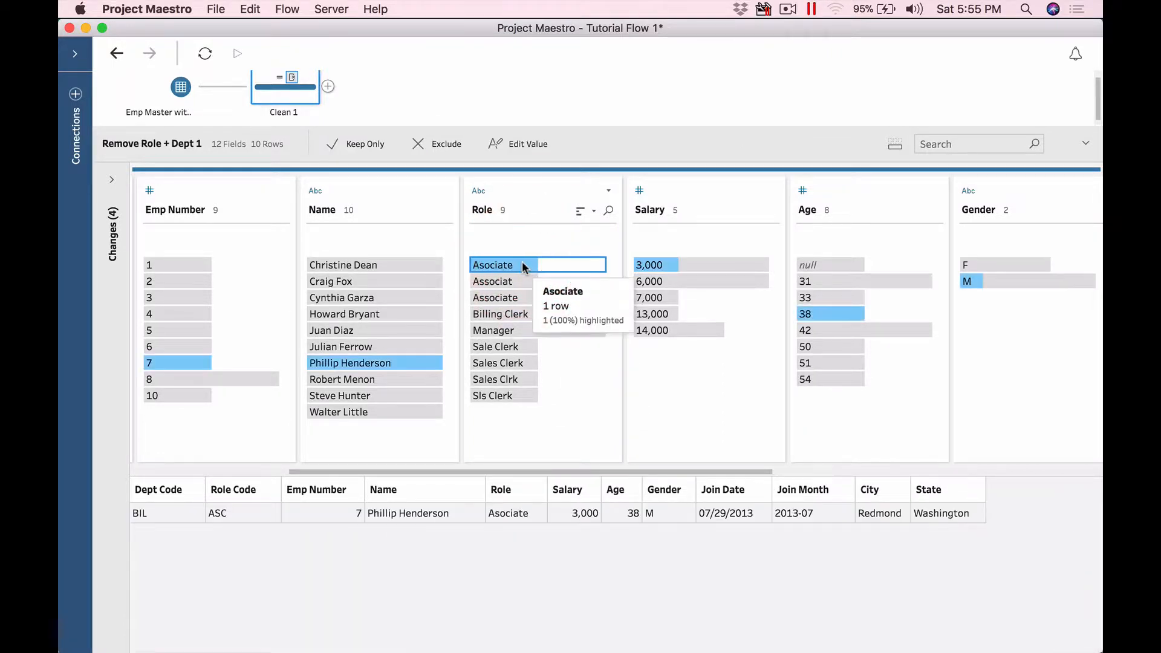
{"action": "left_click", "coordinate": [521, 280]}
{"action": "left_click", "coordinate": [524, 297]}
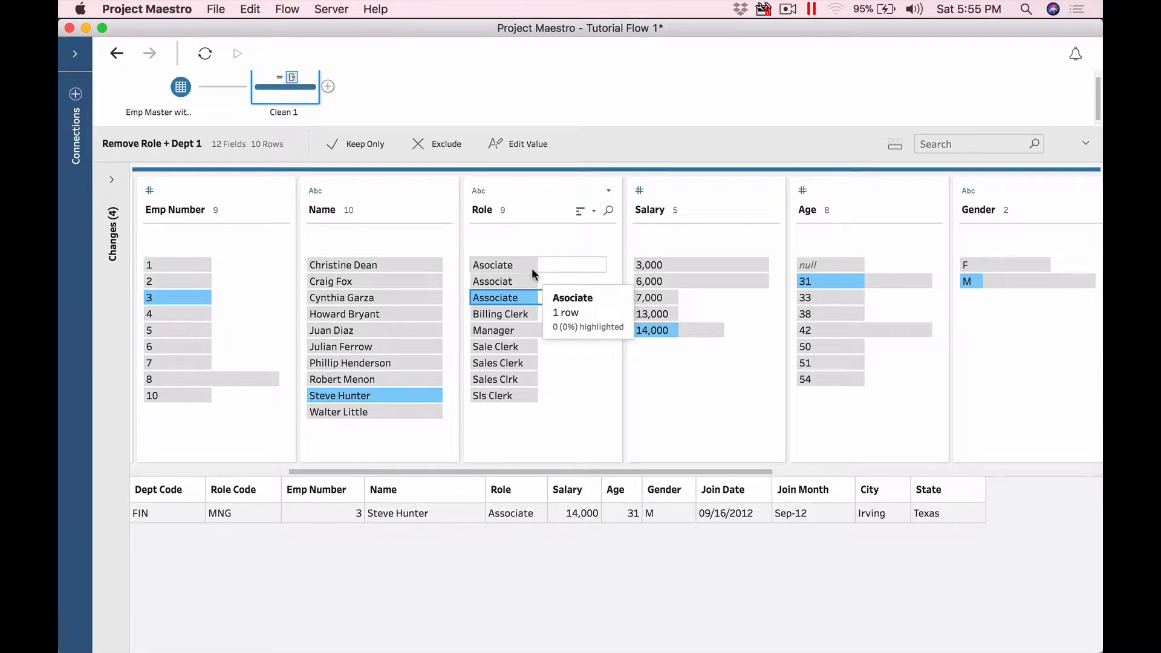
{"action": "left_click", "coordinate": [540, 198]}
{"action": "right_click", "coordinate": [542, 198]}
{"action": "mouse_move", "coordinate": [595, 209]}
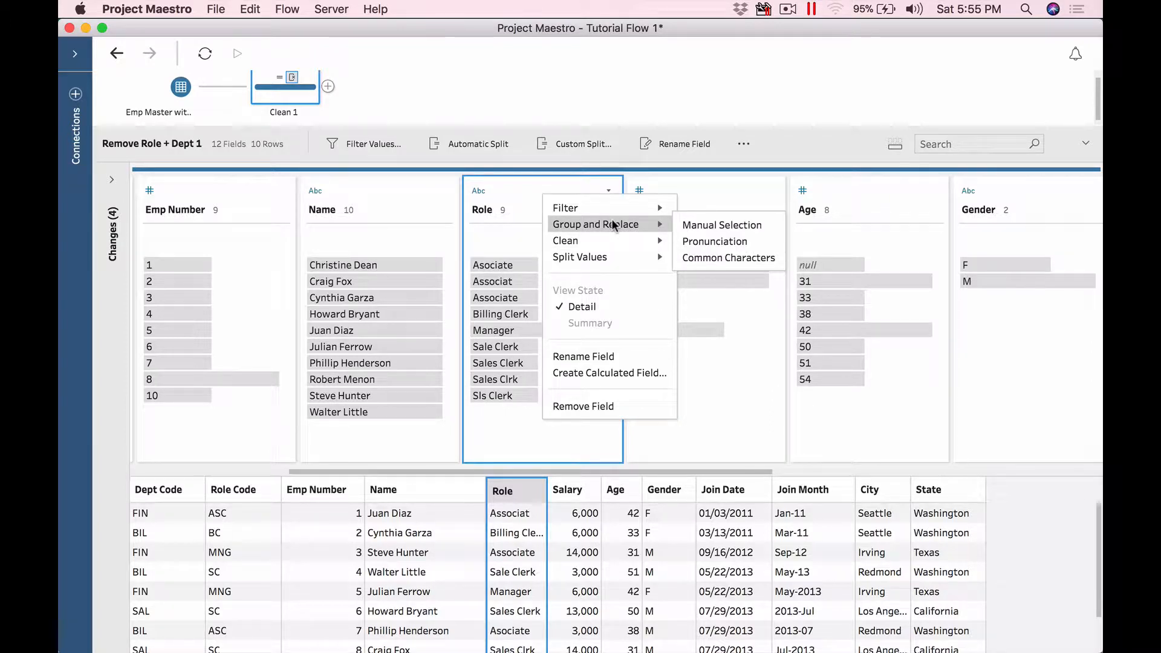
Step: Manually group Associat and Associate under Asociate in the Role field
{"action": "left_click", "coordinate": [701, 225]}
{"action": "left_click", "coordinate": [522, 263]}
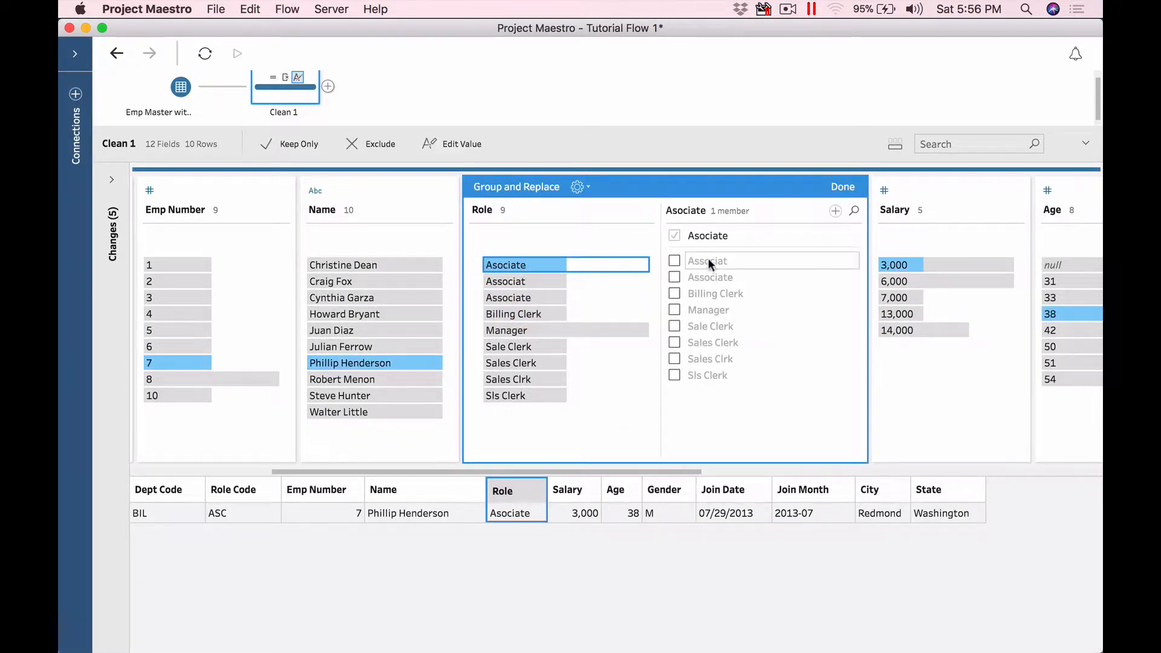
{"action": "left_click", "coordinate": [675, 260]}
{"action": "left_click", "coordinate": [675, 275]}
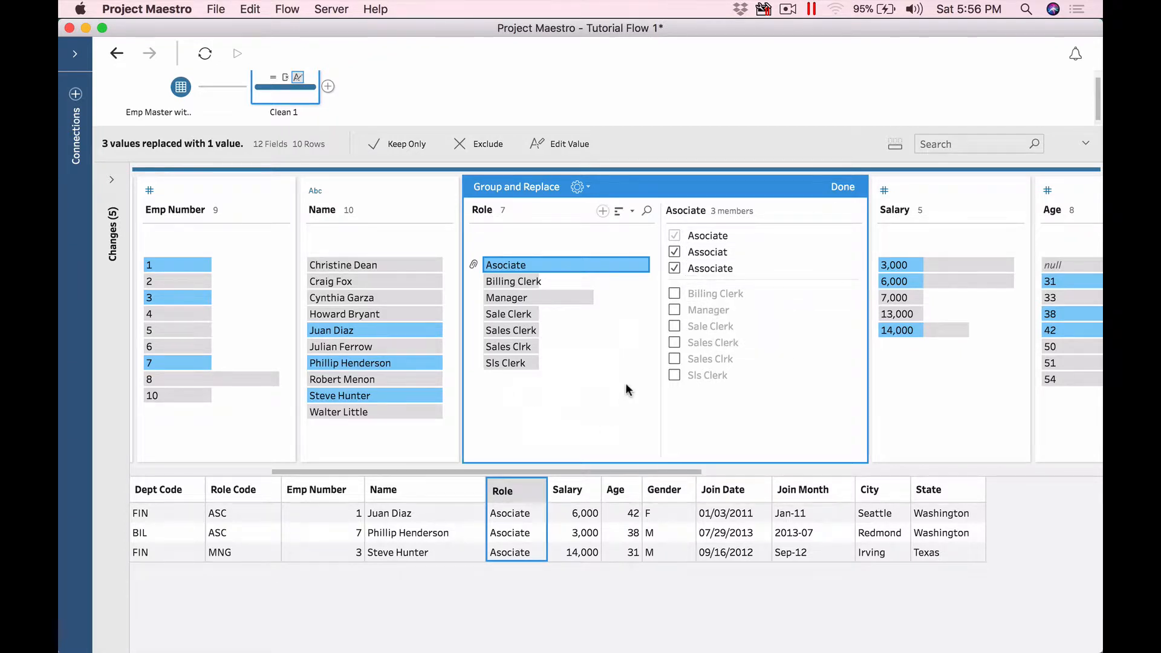
{"action": "left_click", "coordinate": [849, 188]}
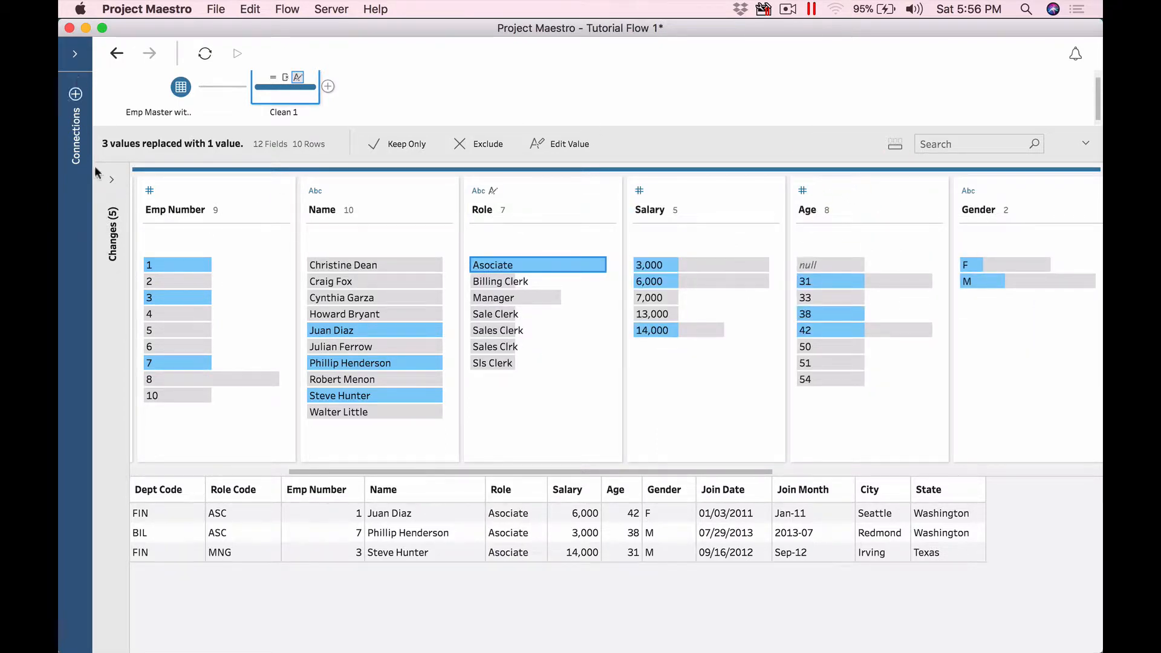
Step: Compare the data before and after the grouping change, then delete that change
{"action": "left_click", "coordinate": [111, 180]}
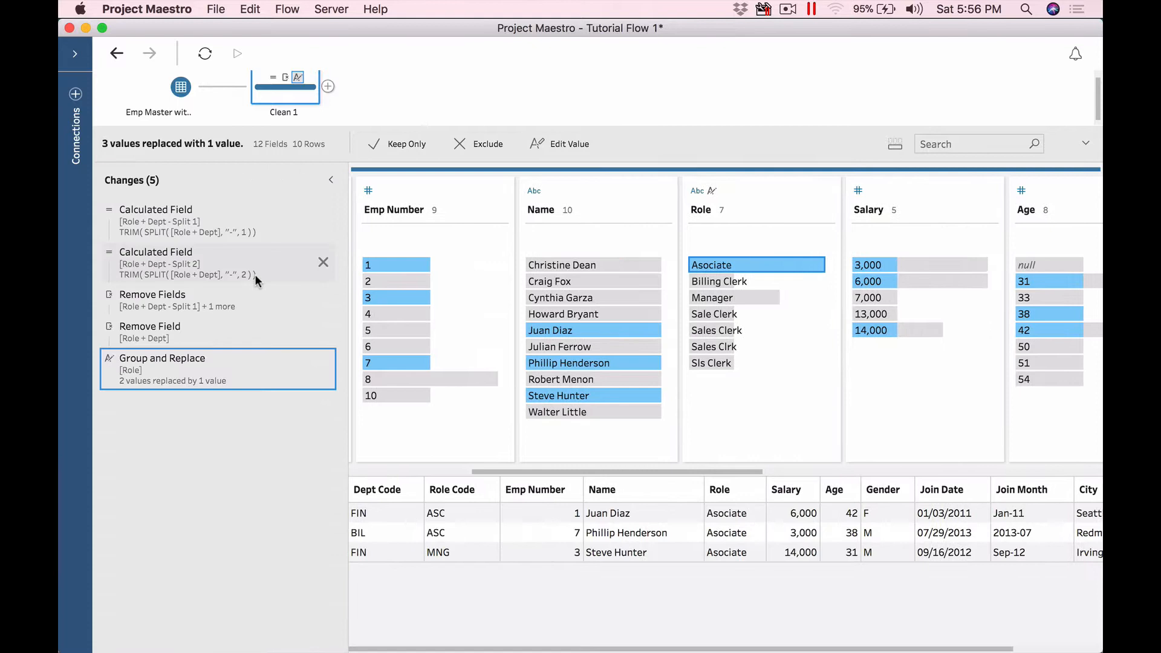
{"action": "left_click", "coordinate": [188, 327]}
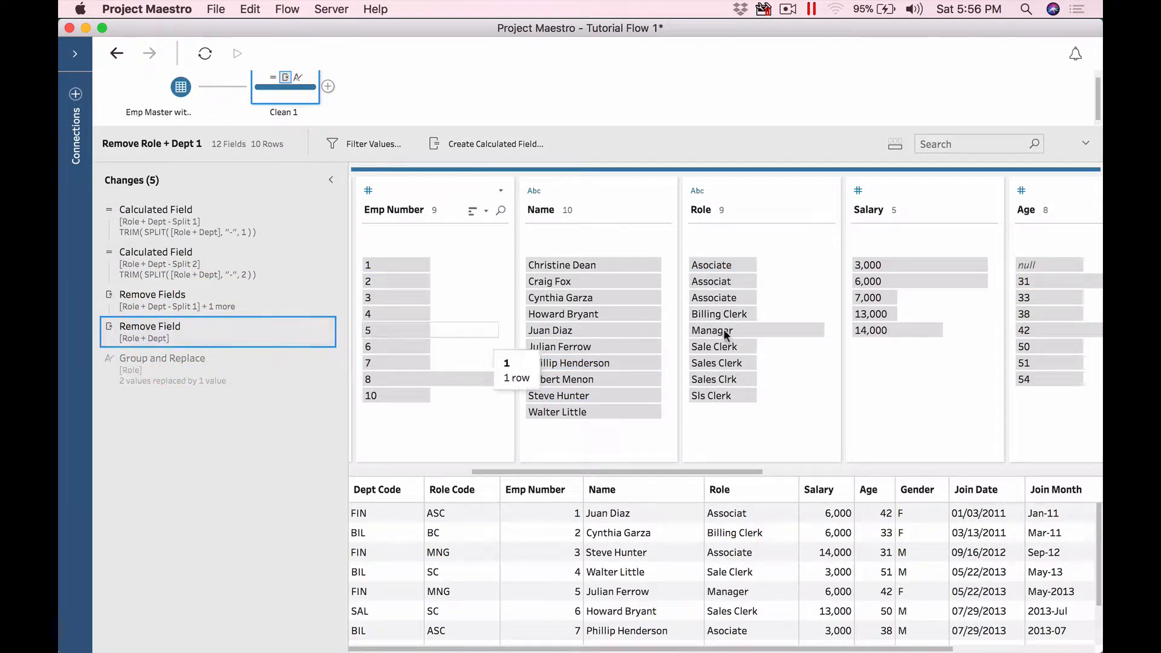
{"action": "left_click", "coordinate": [220, 368]}
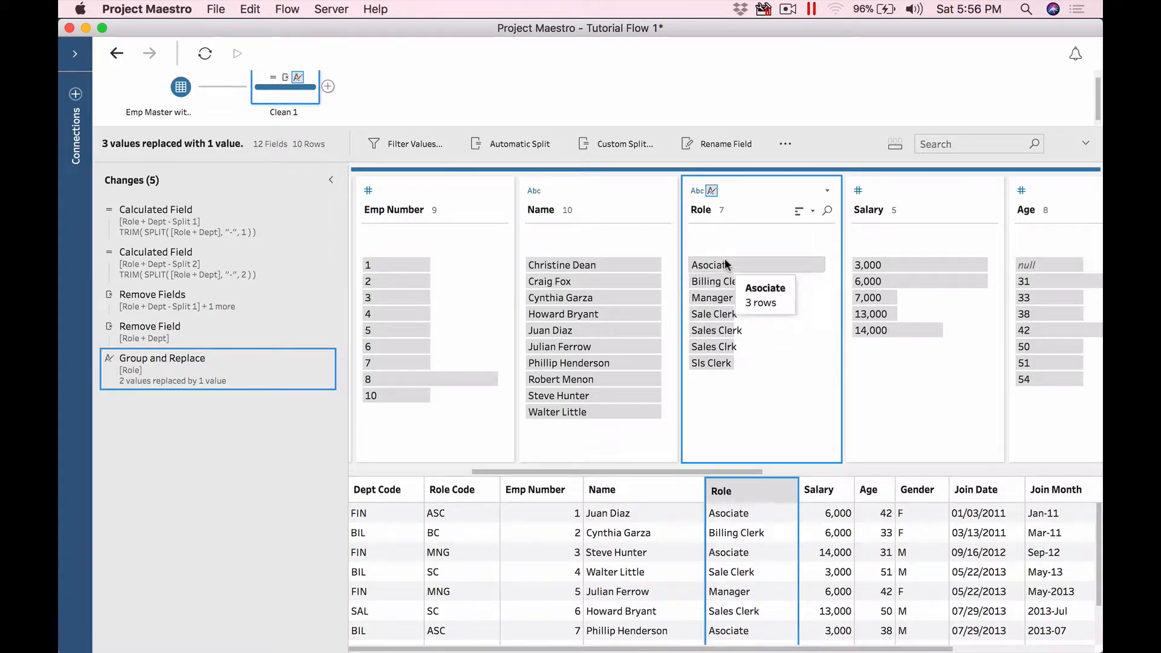
{"action": "right_click", "coordinate": [216, 383]}
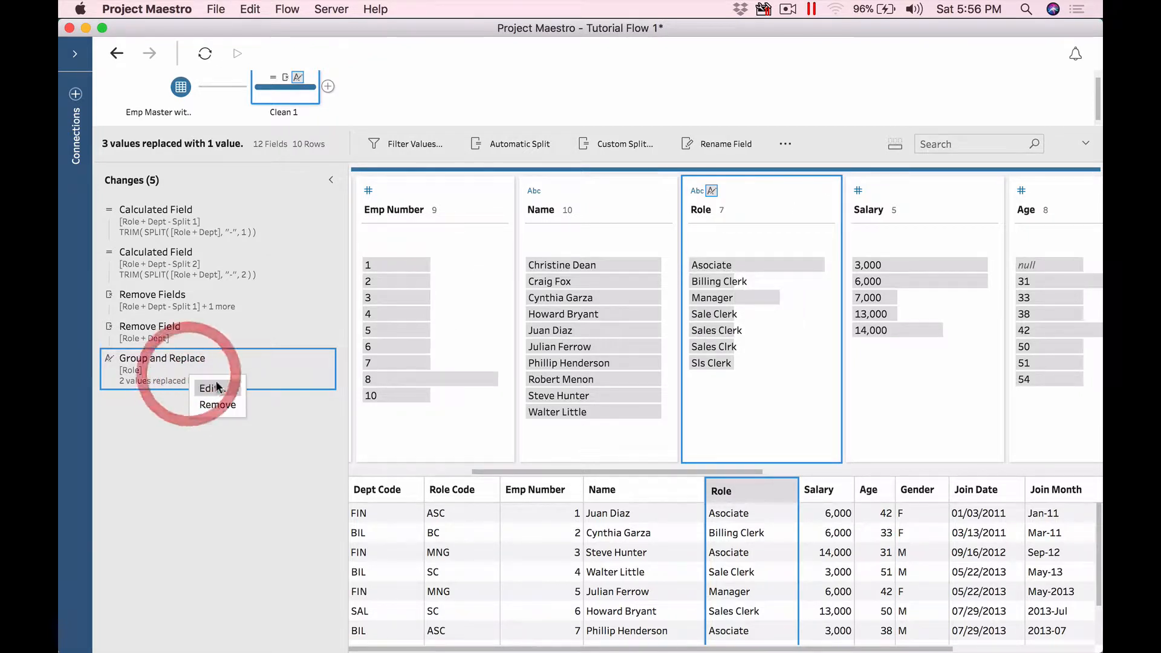
{"action": "left_click", "coordinate": [221, 388]}
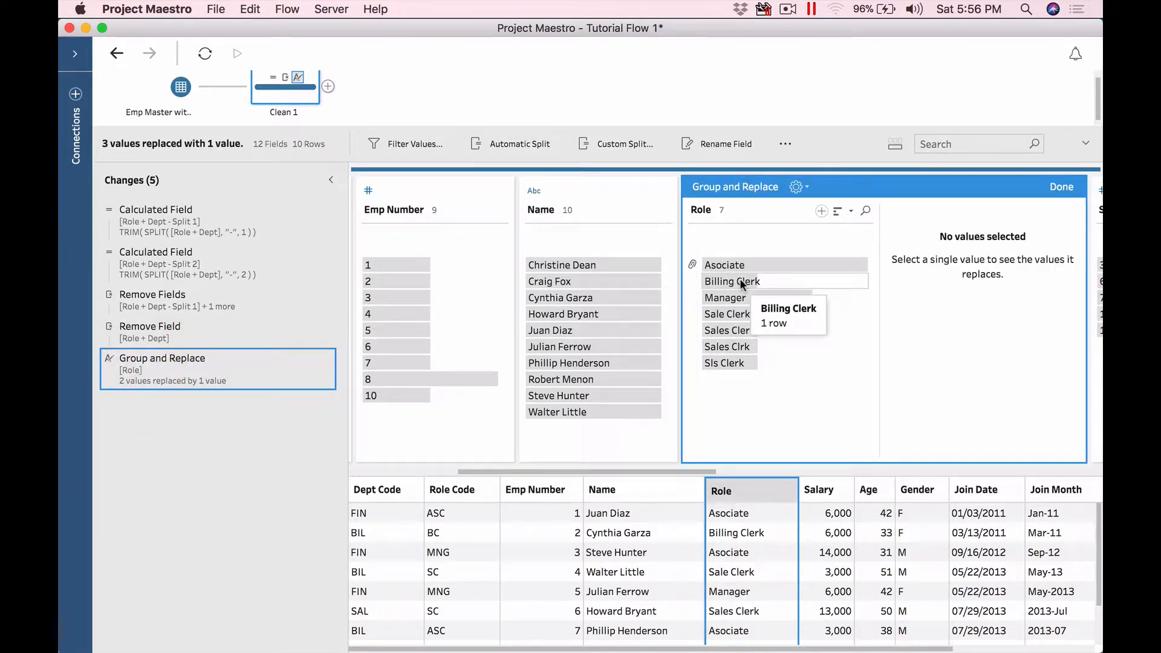
{"action": "left_click", "coordinate": [1061, 187]}
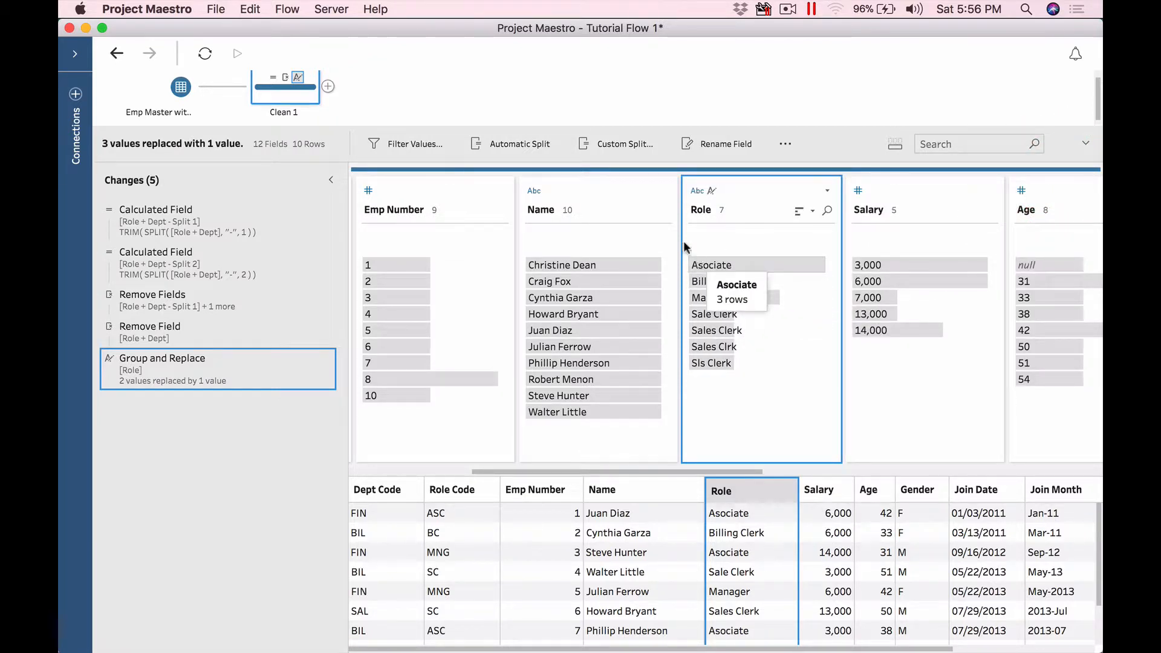
{"action": "mouse_move", "coordinate": [318, 382]}
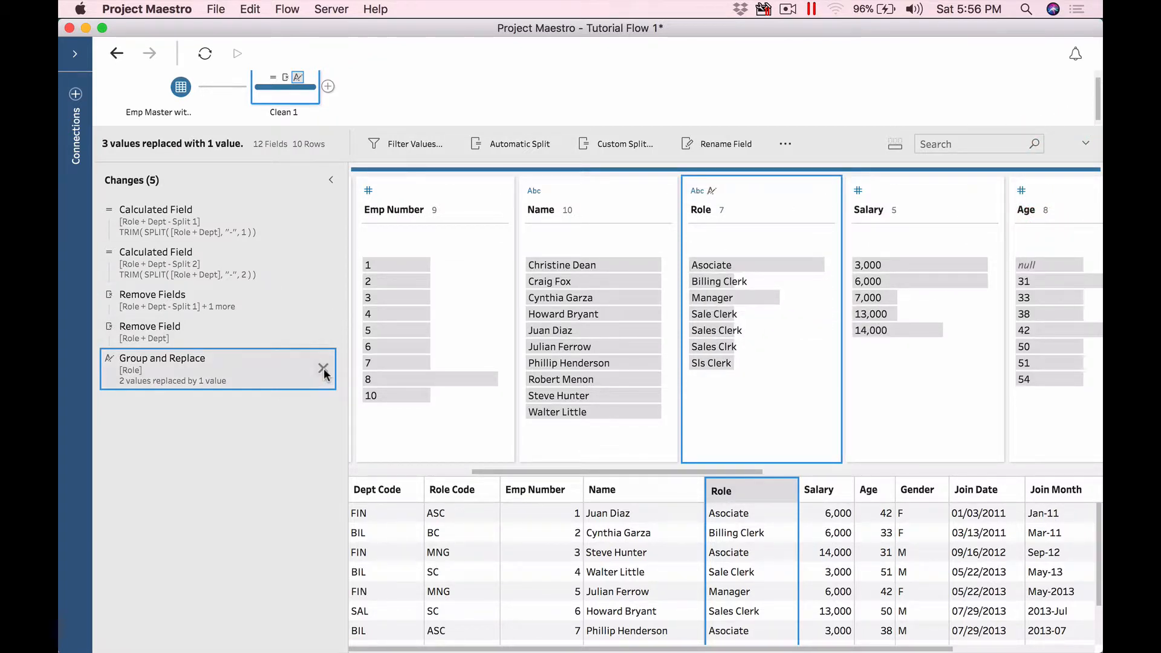
{"action": "left_click", "coordinate": [323, 369]}
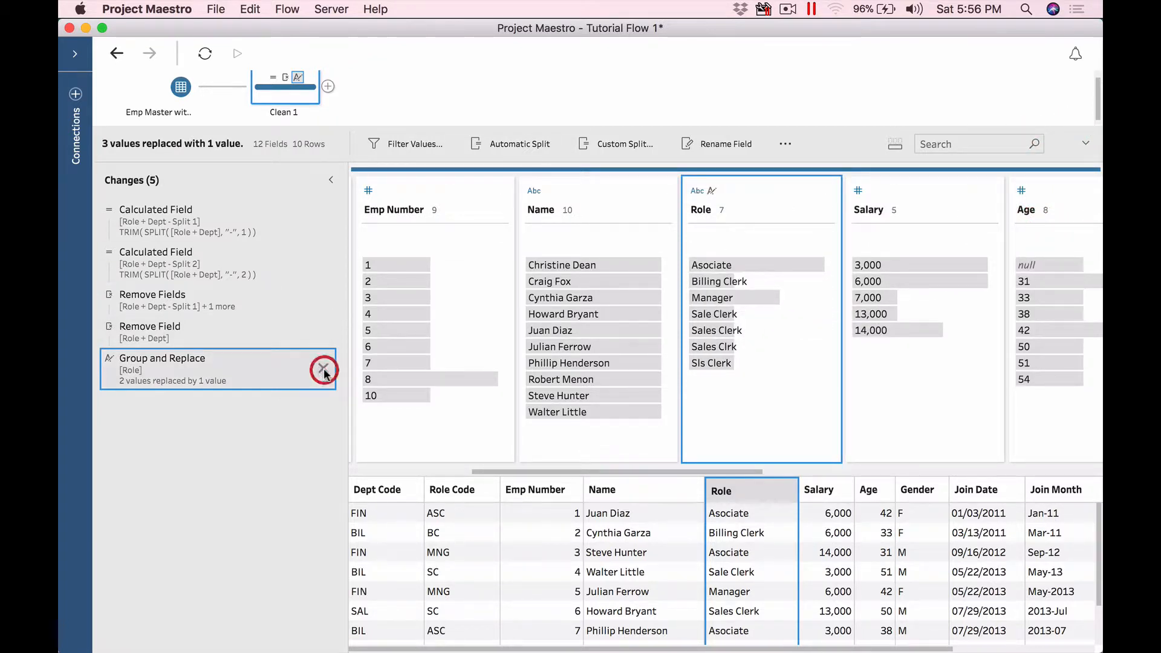
{"action": "left_click", "coordinate": [329, 182]}
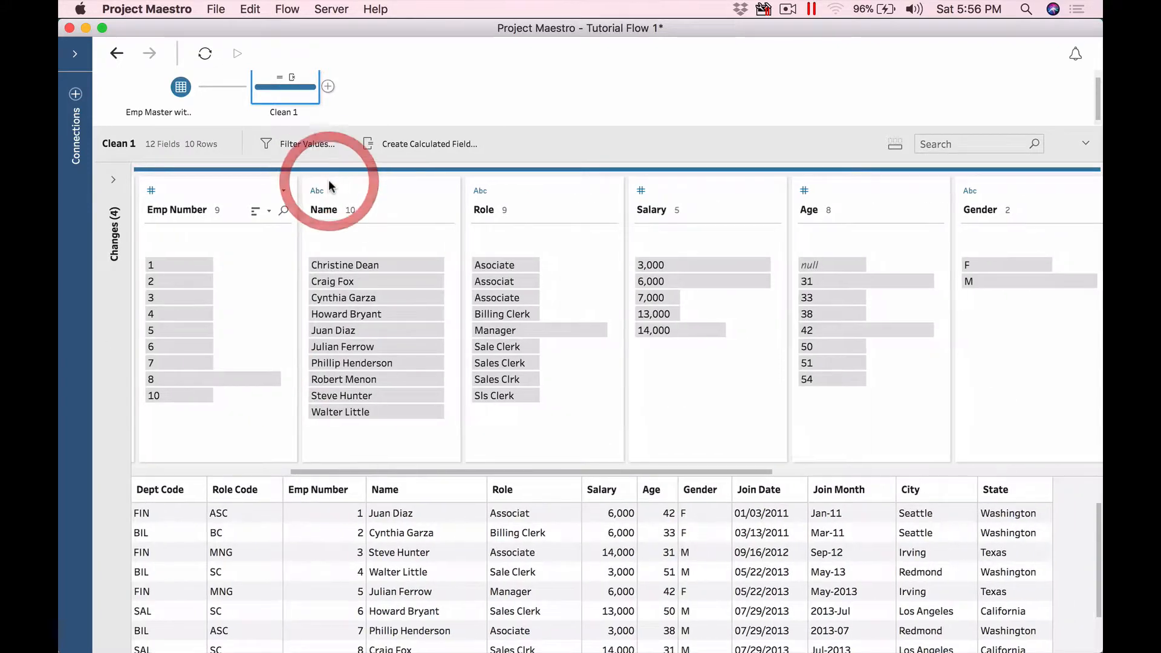
Step: Group Role values by Pronunciation and view the members of the Asociate group
{"action": "left_click", "coordinate": [533, 191]}
{"action": "right_click", "coordinate": [532, 192]}
{"action": "mouse_move", "coordinate": [614, 235]}
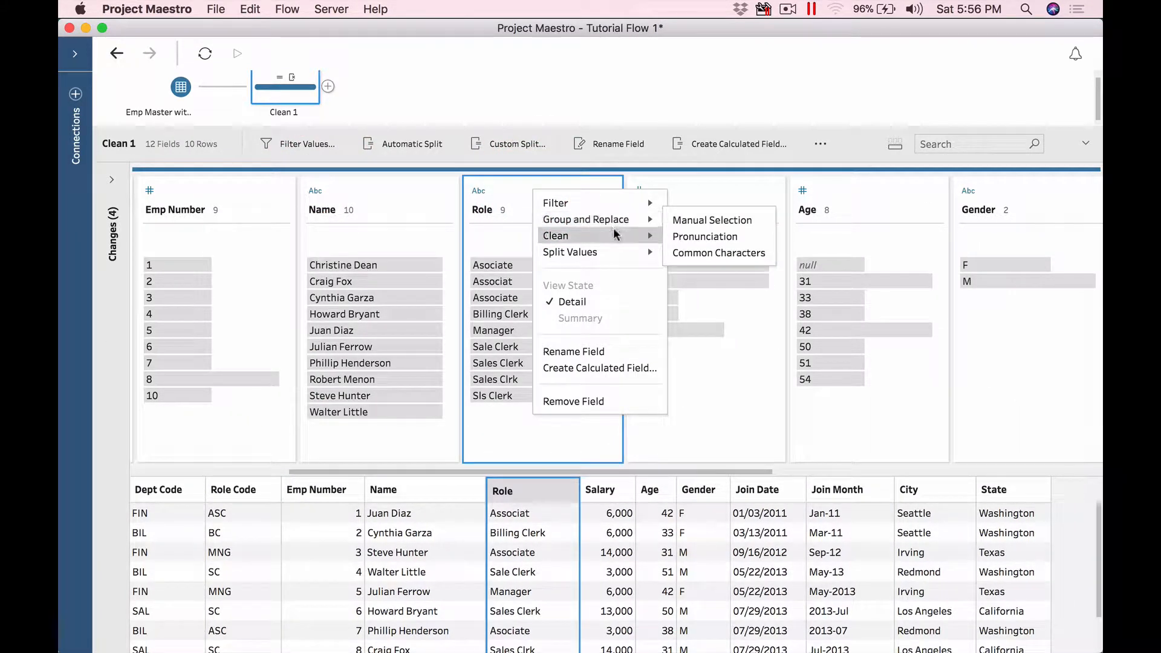
{"action": "left_click", "coordinate": [716, 236]}
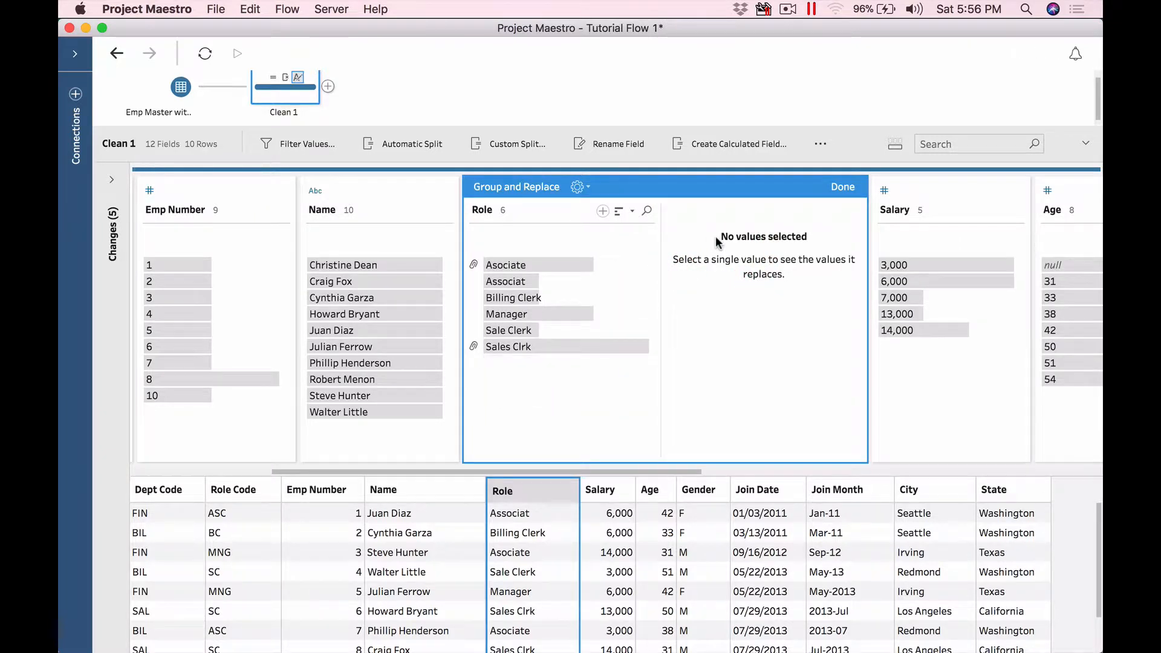
{"action": "left_click", "coordinate": [540, 264]}
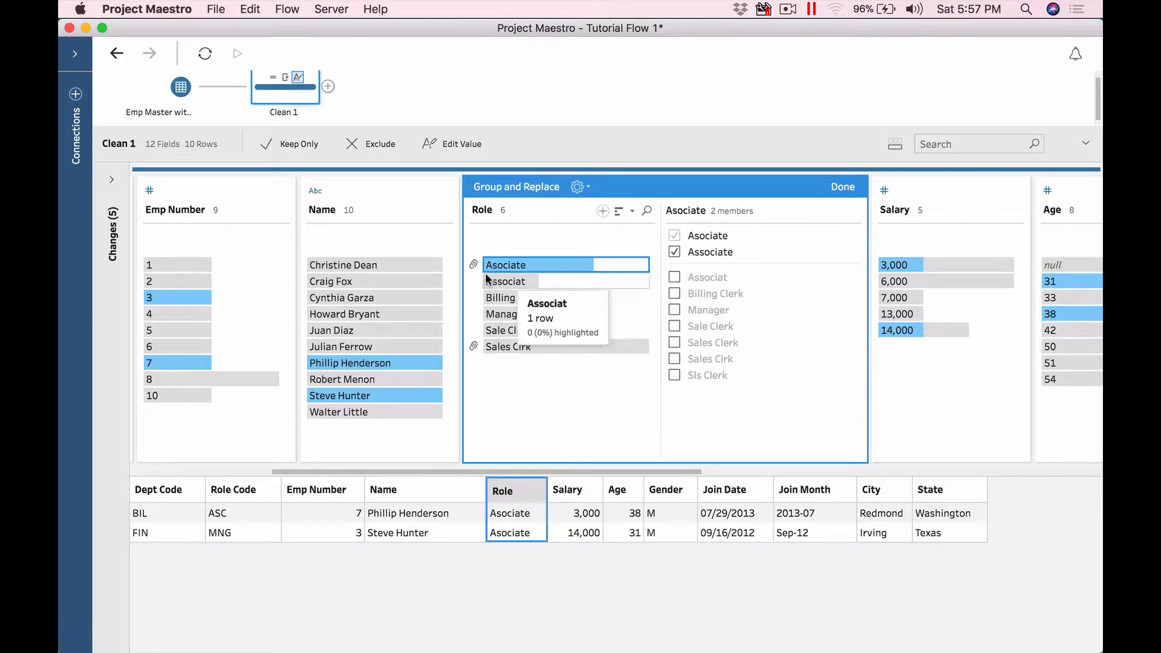
Step: Tick Associat into the Asociate group, then view the Sales Clrk group's members
{"action": "left_click", "coordinate": [675, 276]}
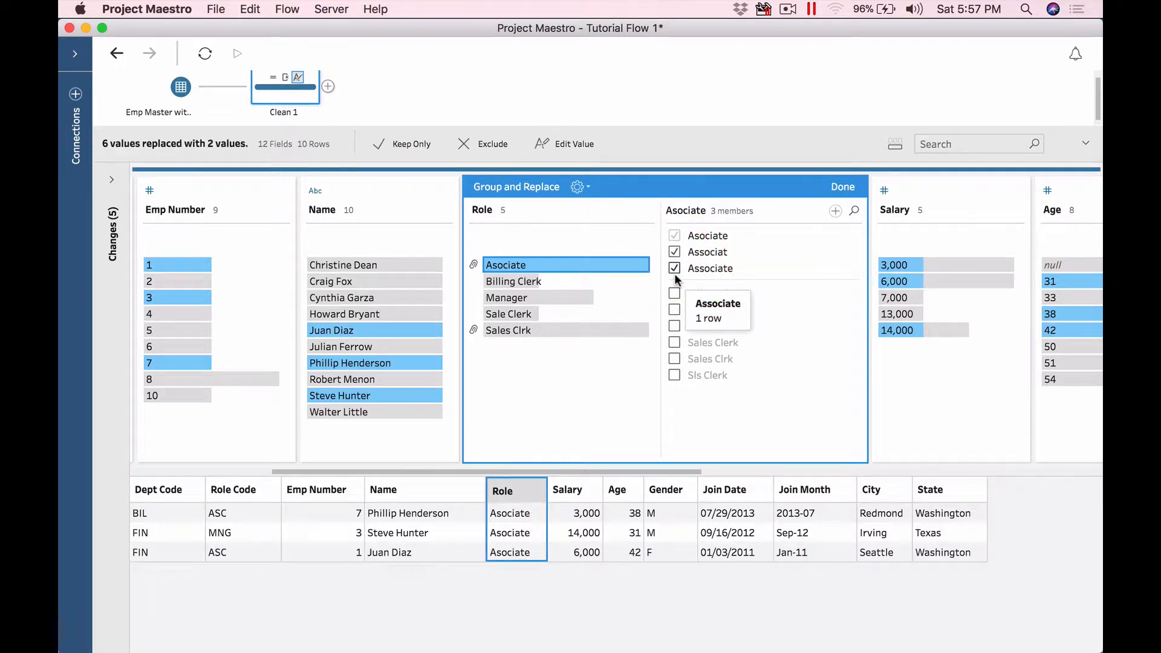
{"action": "left_click", "coordinate": [675, 251]}
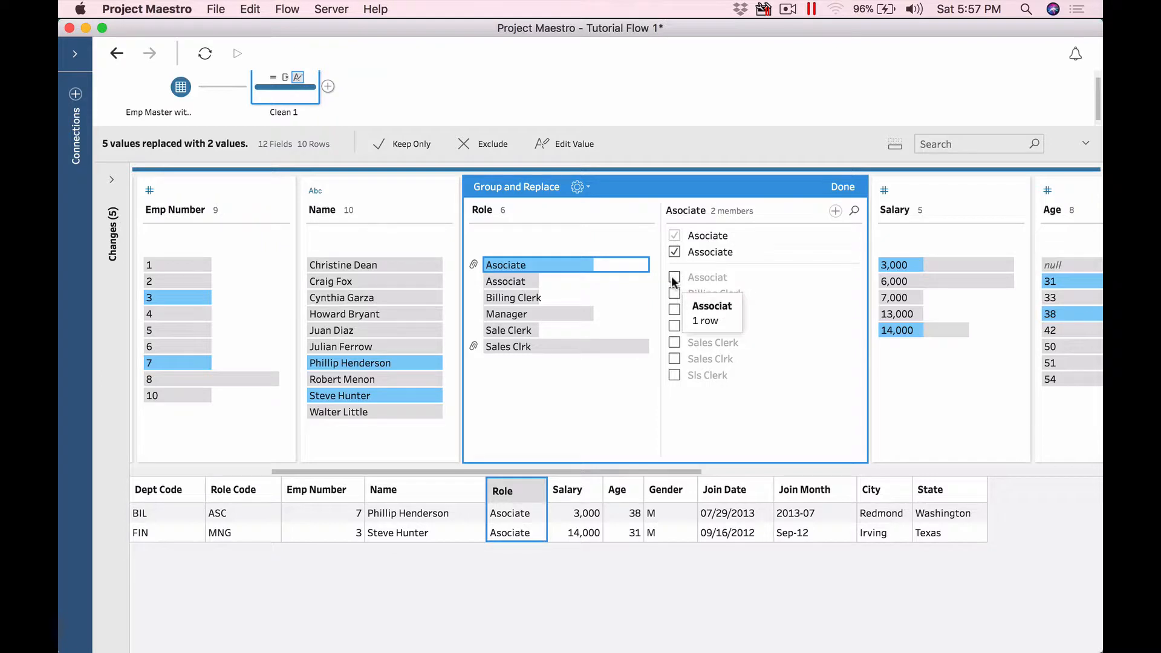
{"action": "left_click", "coordinate": [673, 277]}
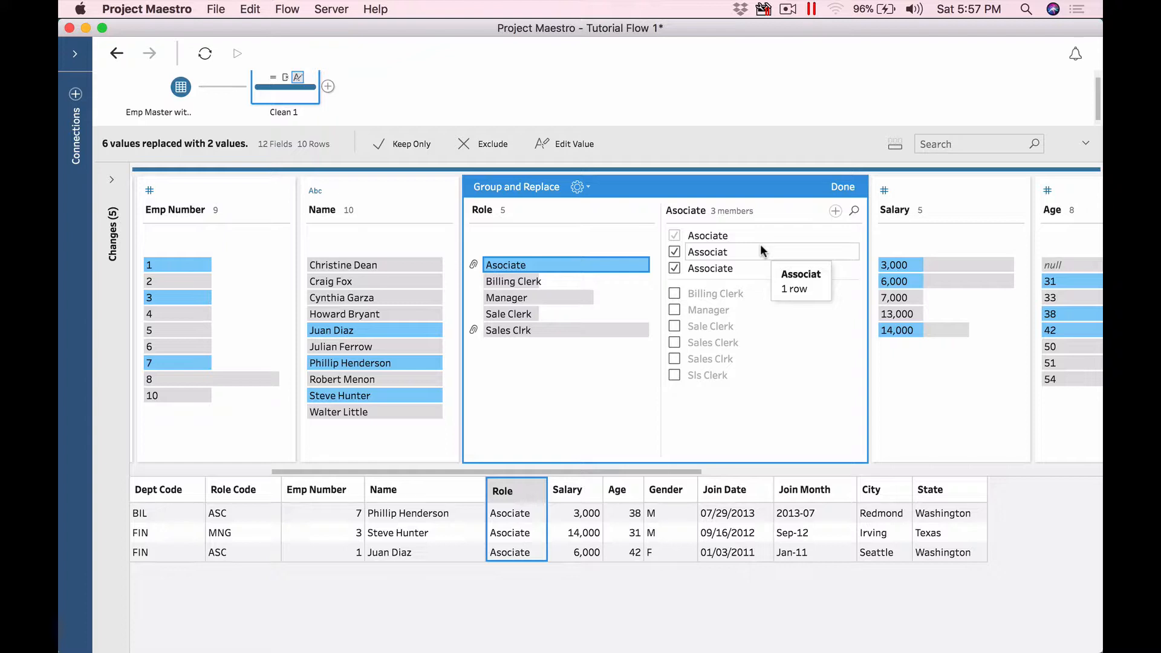
{"action": "left_click", "coordinate": [618, 331]}
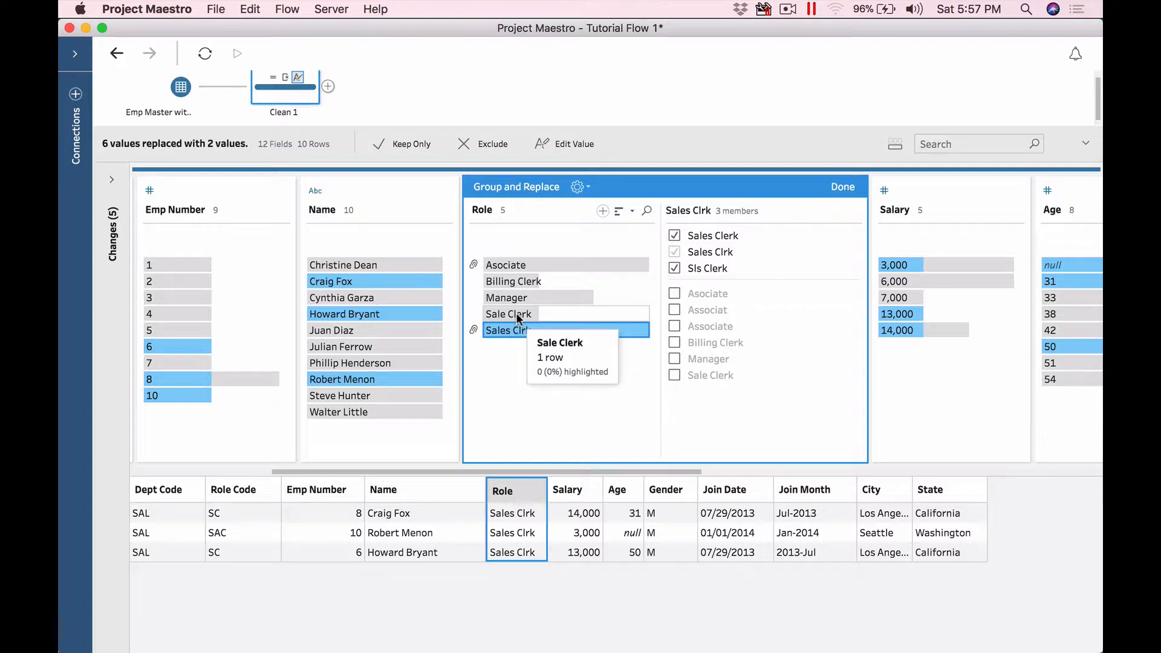
{"action": "left_click_drag", "start_coordinate": [518, 314], "coordinate": [757, 266]}
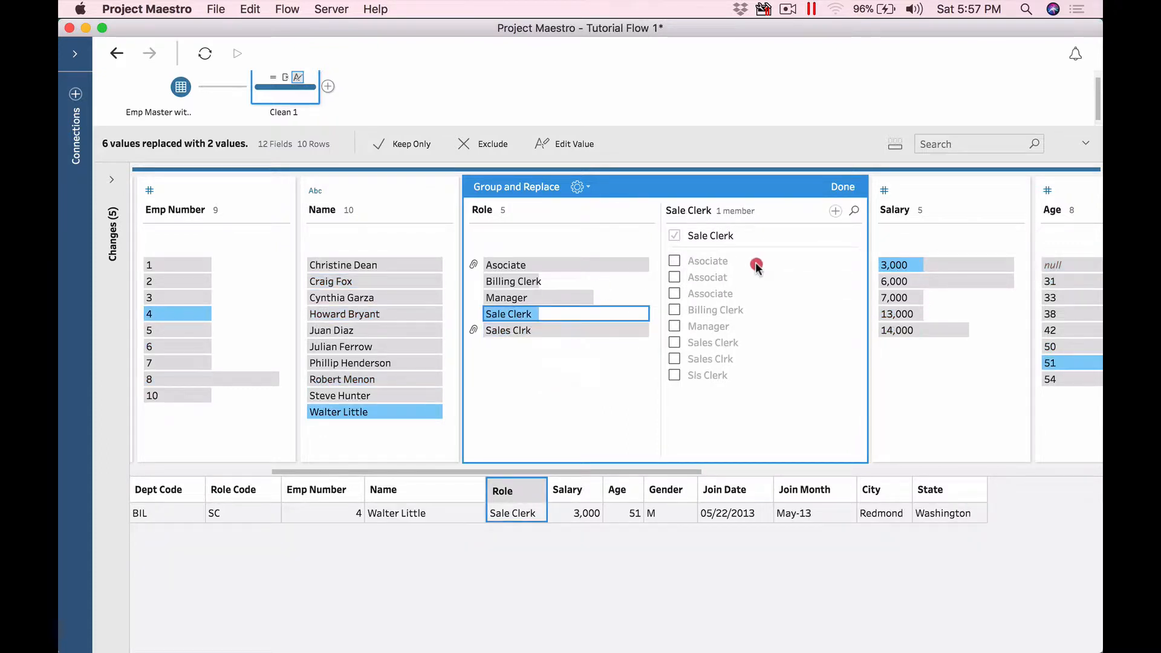
{"action": "left_click", "coordinate": [551, 329]}
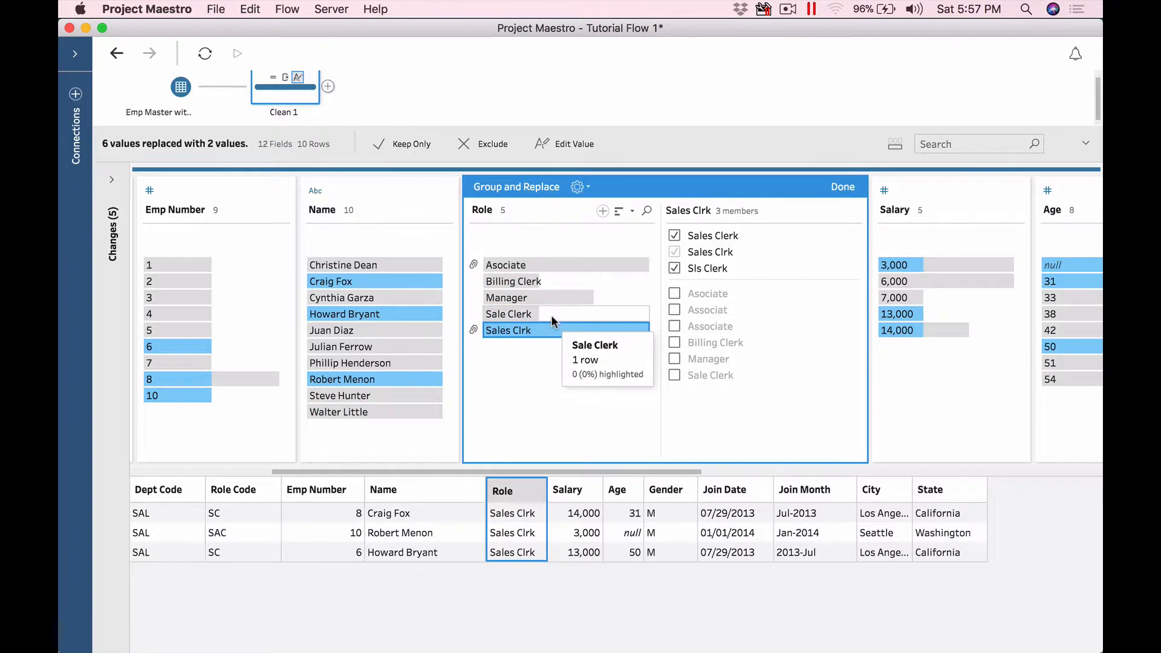
{"action": "left_click", "coordinate": [550, 312]}
{"action": "left_click", "coordinate": [551, 310]}
{"action": "left_click", "coordinate": [535, 313]}
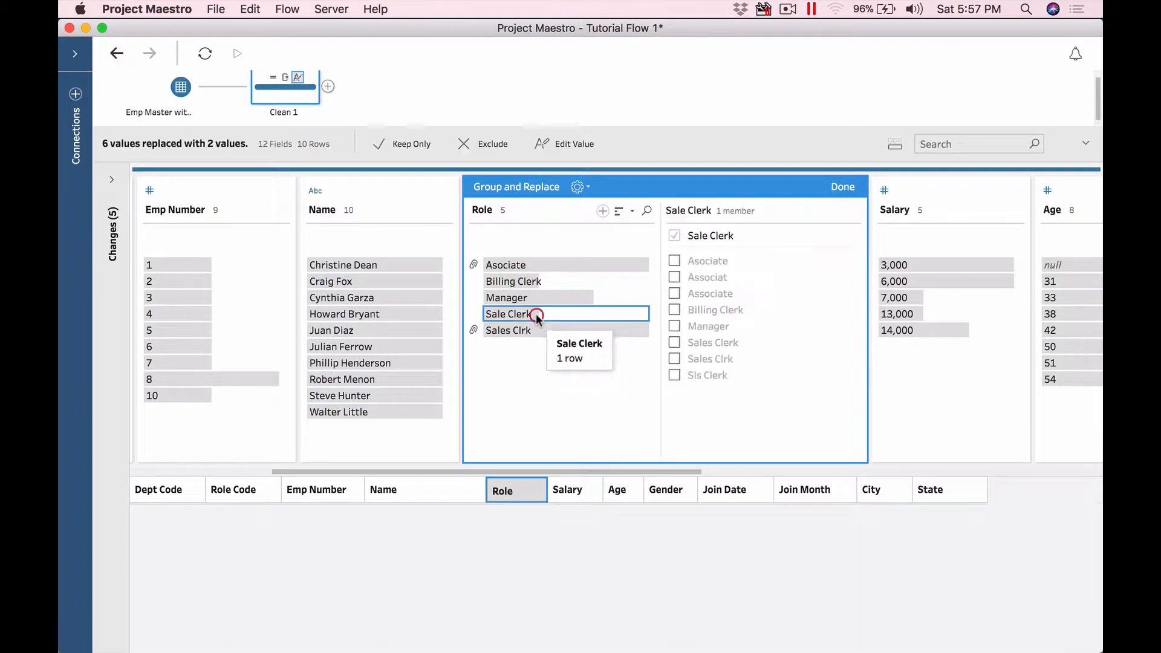
{"action": "right_click", "coordinate": [536, 313]}
{"action": "left_click", "coordinate": [573, 379]}
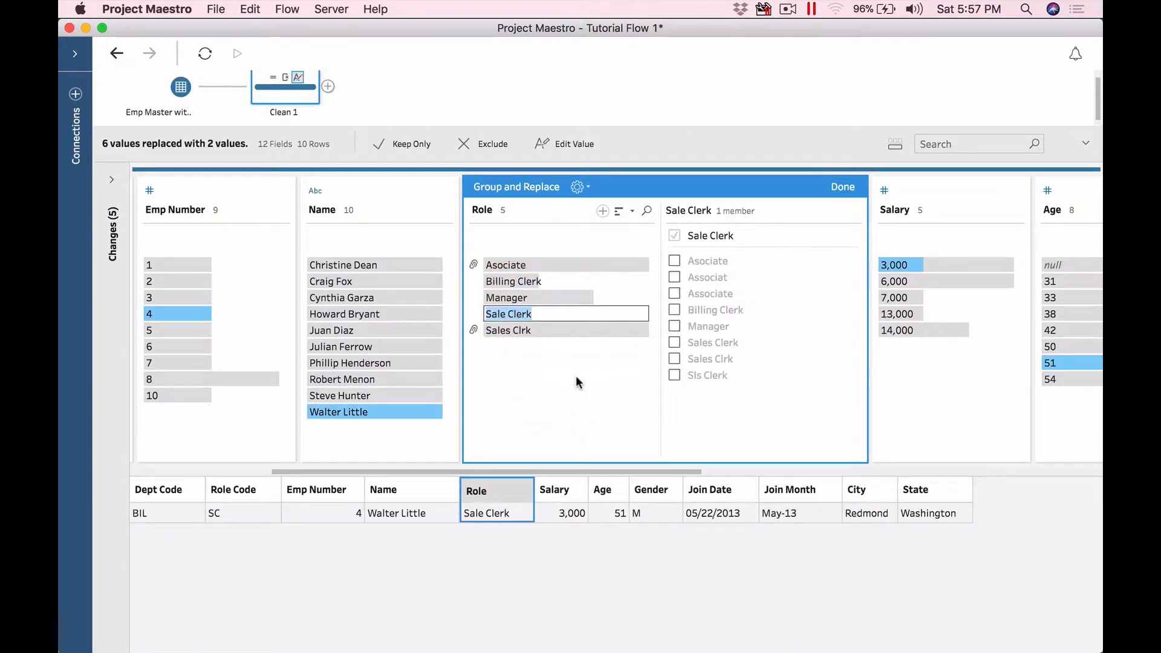
{"action": "type", "text": "Sales Clrk"}
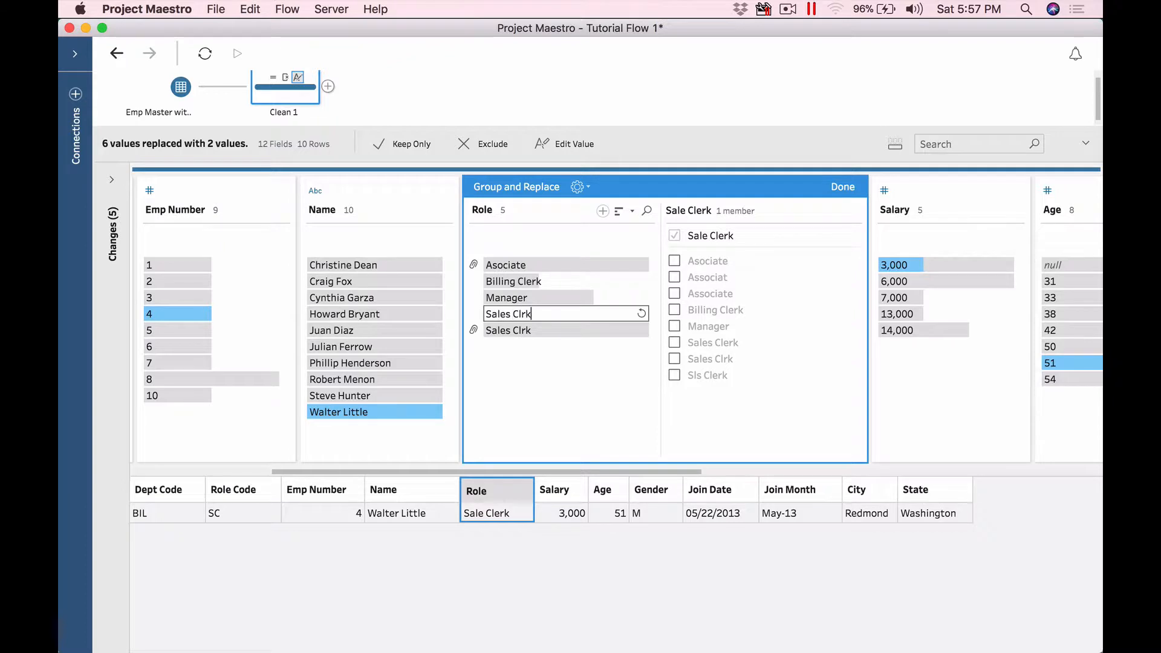
{"action": "key", "text": "Return"}
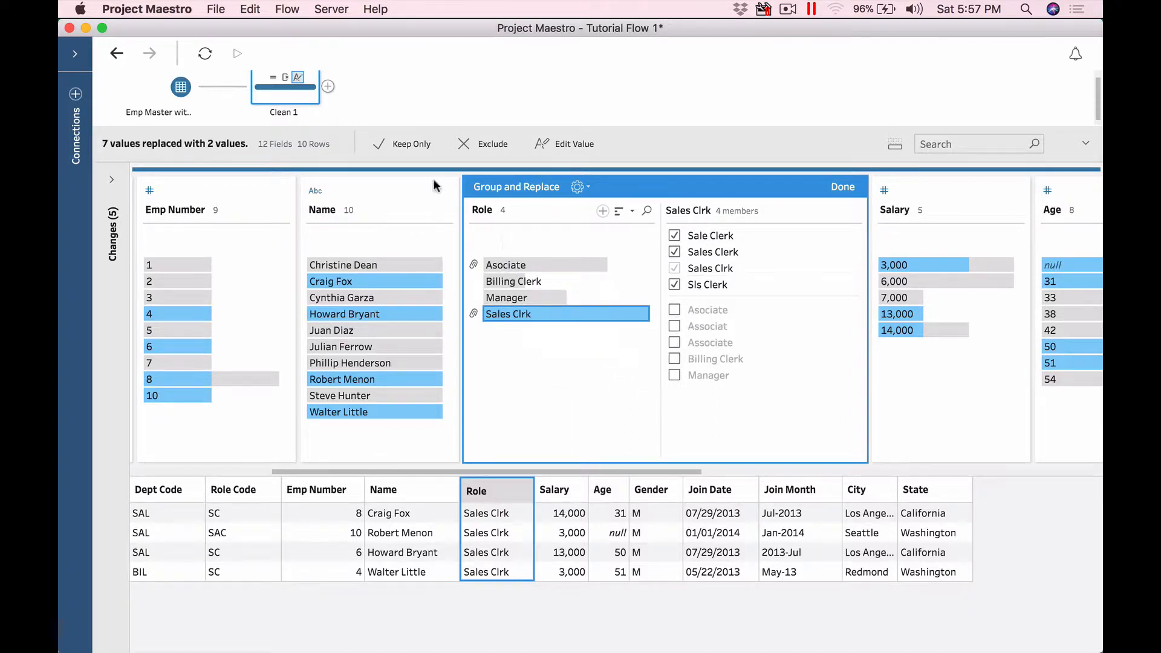
{"action": "left_click", "coordinate": [127, 59]}
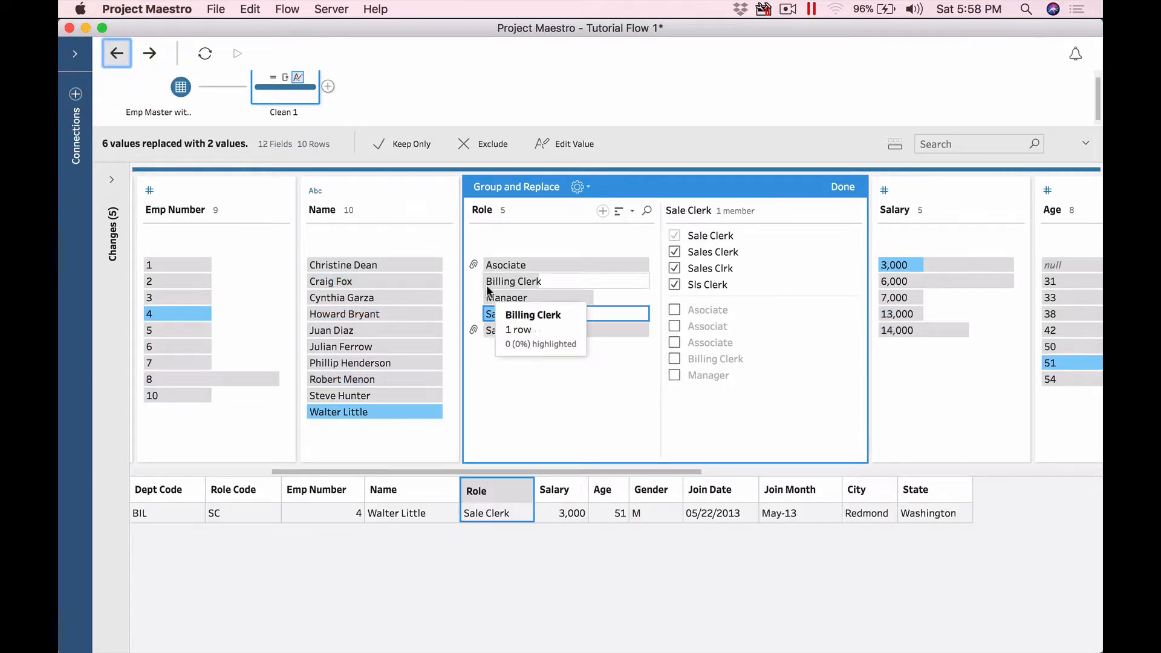
{"action": "left_click", "coordinate": [543, 332]}
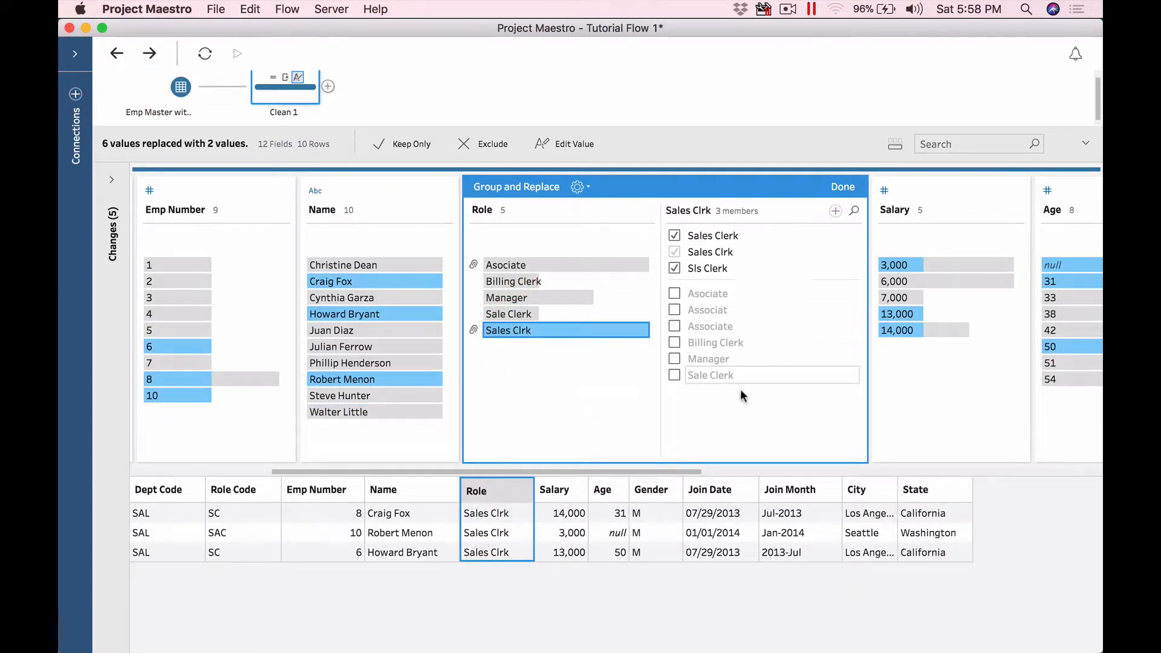
{"action": "mouse_move", "coordinate": [736, 372]}
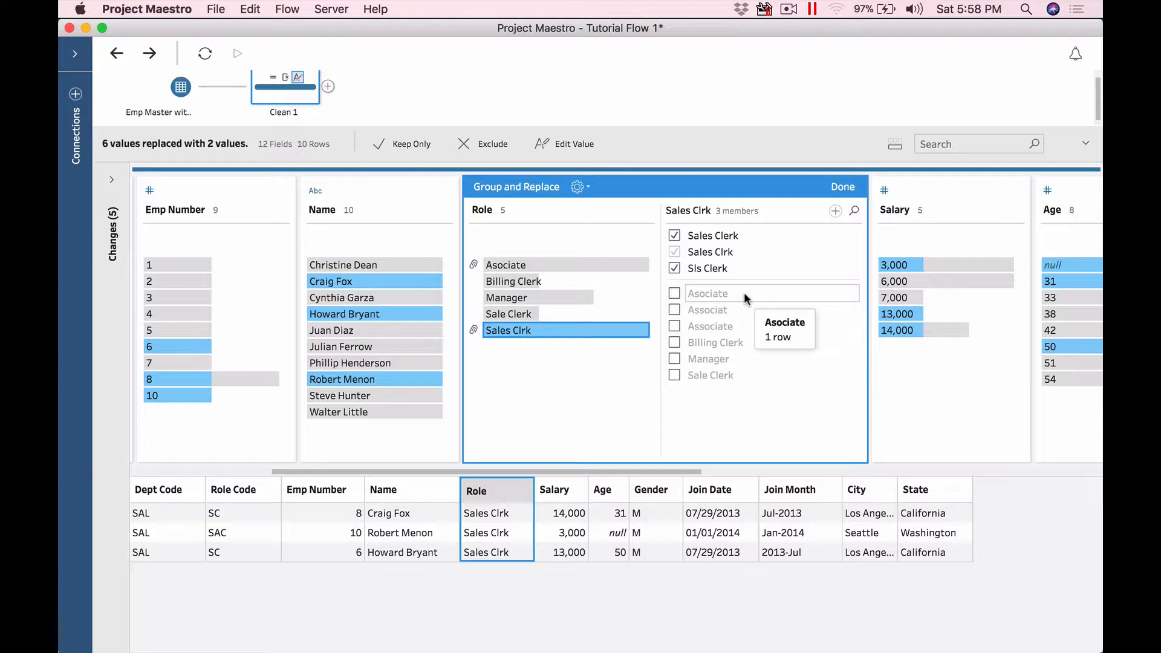
Step: Close the grouping editor and rename the Sale Clerk value to Sales Clrk
{"action": "left_click", "coordinate": [841, 186]}
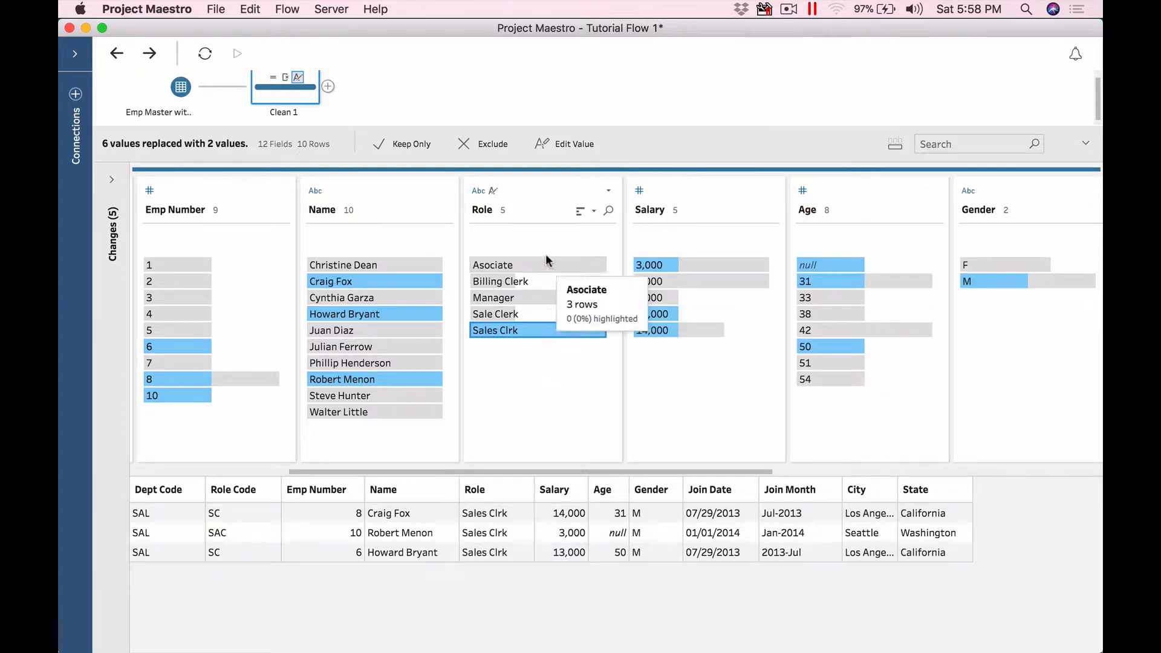
{"action": "left_click", "coordinate": [511, 316]}
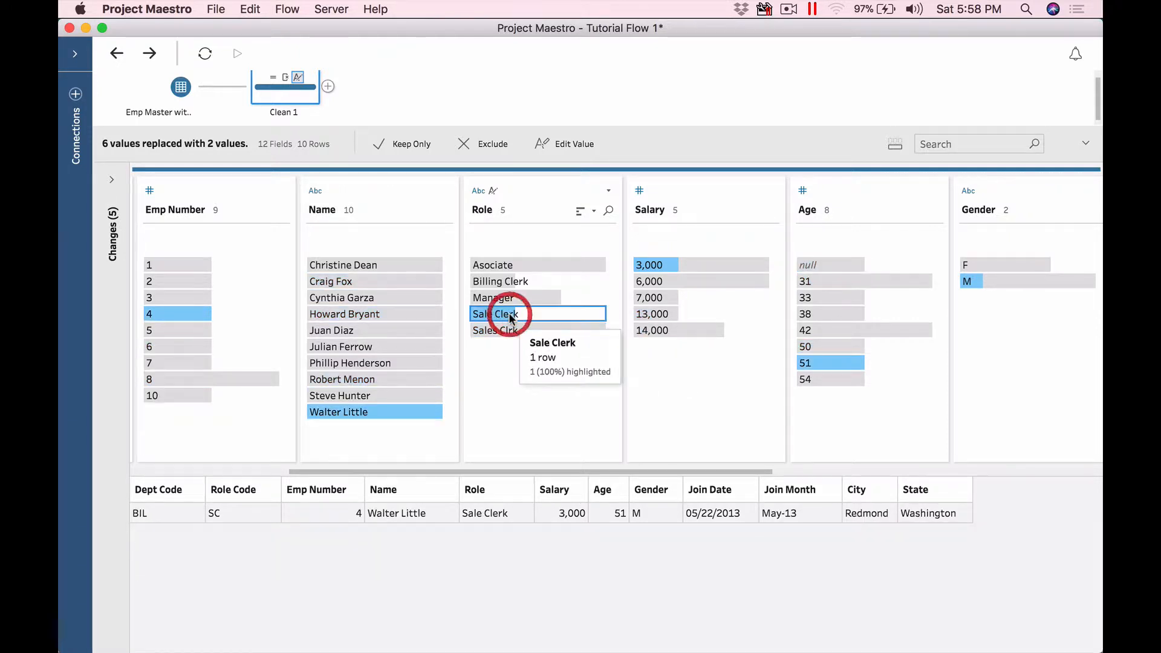
{"action": "right_click", "coordinate": [511, 316]}
{"action": "left_click", "coordinate": [539, 380]}
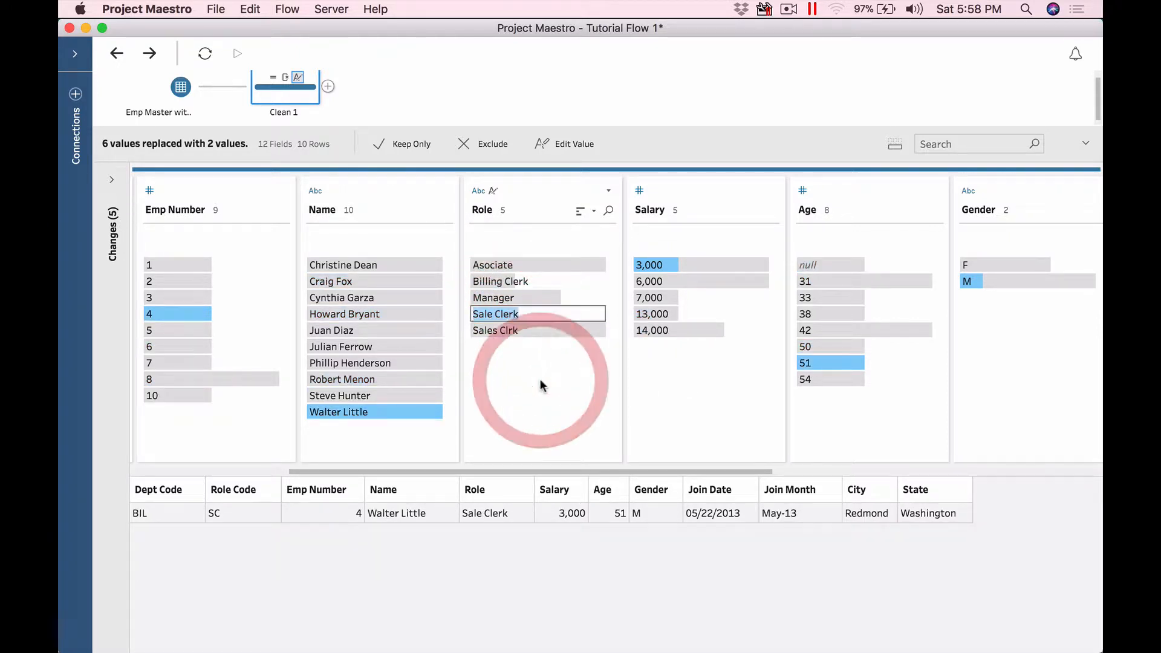
{"action": "type", "text": "Sales Clrk"}
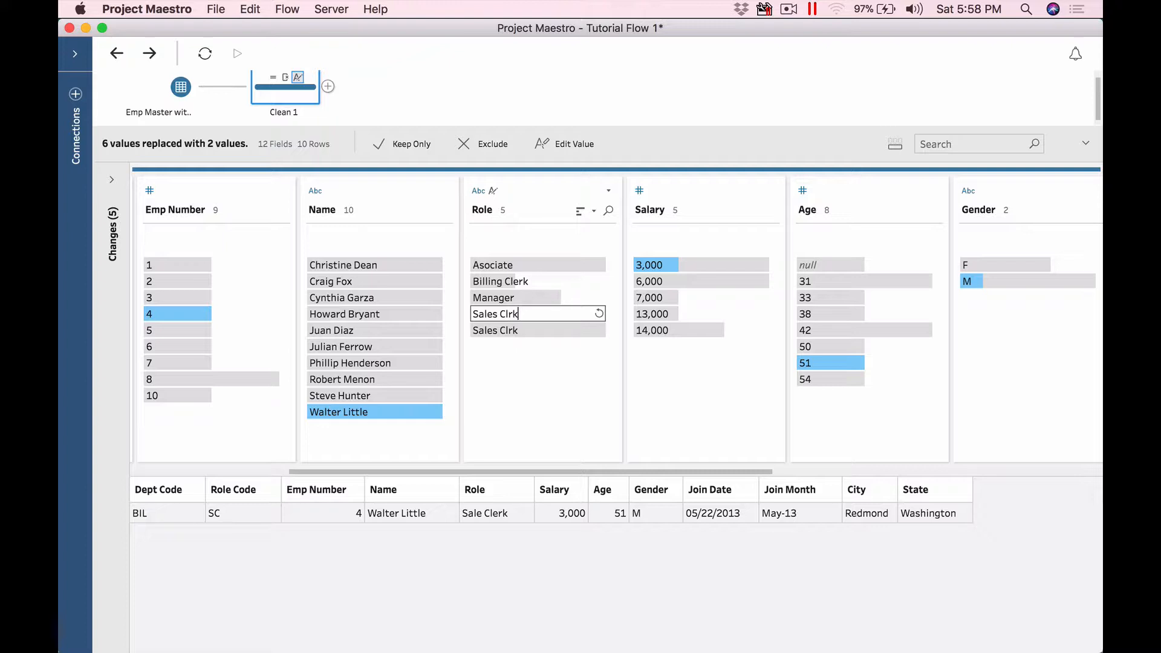
{"action": "key", "text": "Return"}
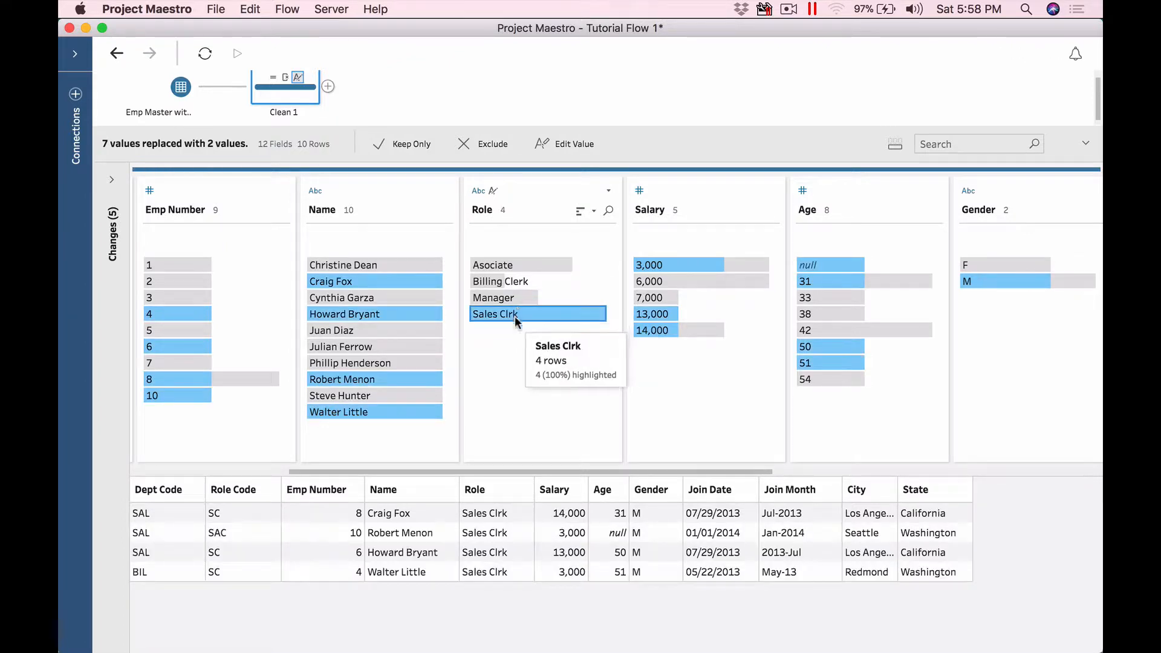
Step: Correct Sales Clrk to Sales Clerk and show the list of changes
{"action": "right_click", "coordinate": [514, 316]}
{"action": "left_click", "coordinate": [550, 383]}
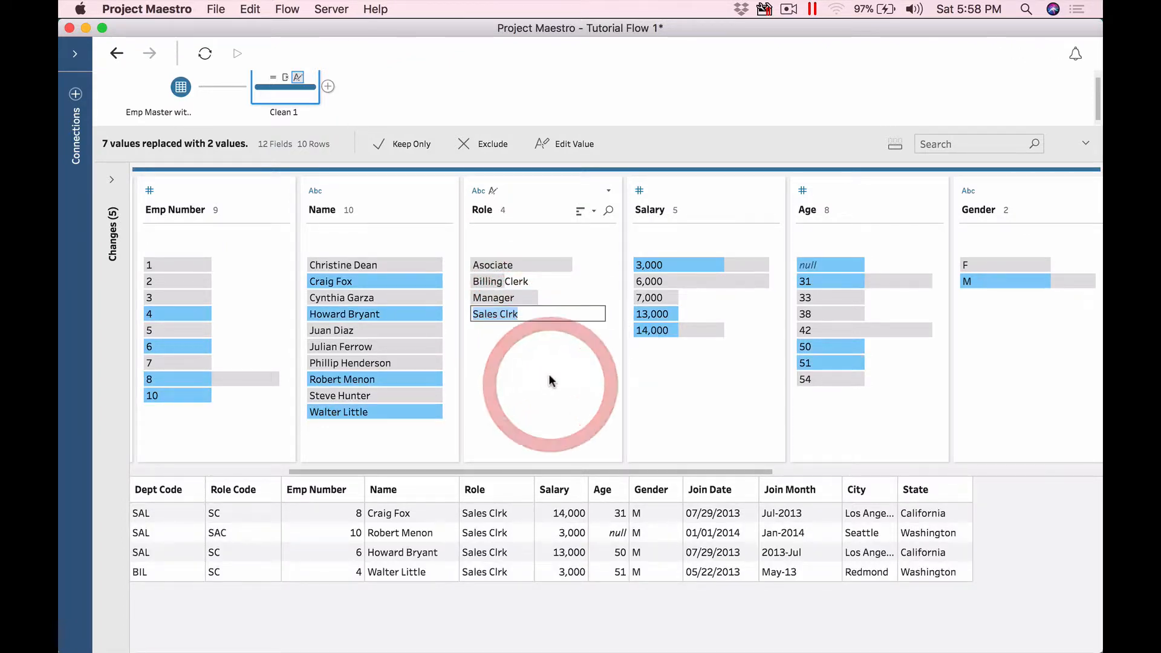
{"action": "left_click", "coordinate": [523, 314]}
{"action": "key", "text": "BackSpace"}
{"action": "key", "text": "BackSpace"}
{"action": "type", "text": "erk"}
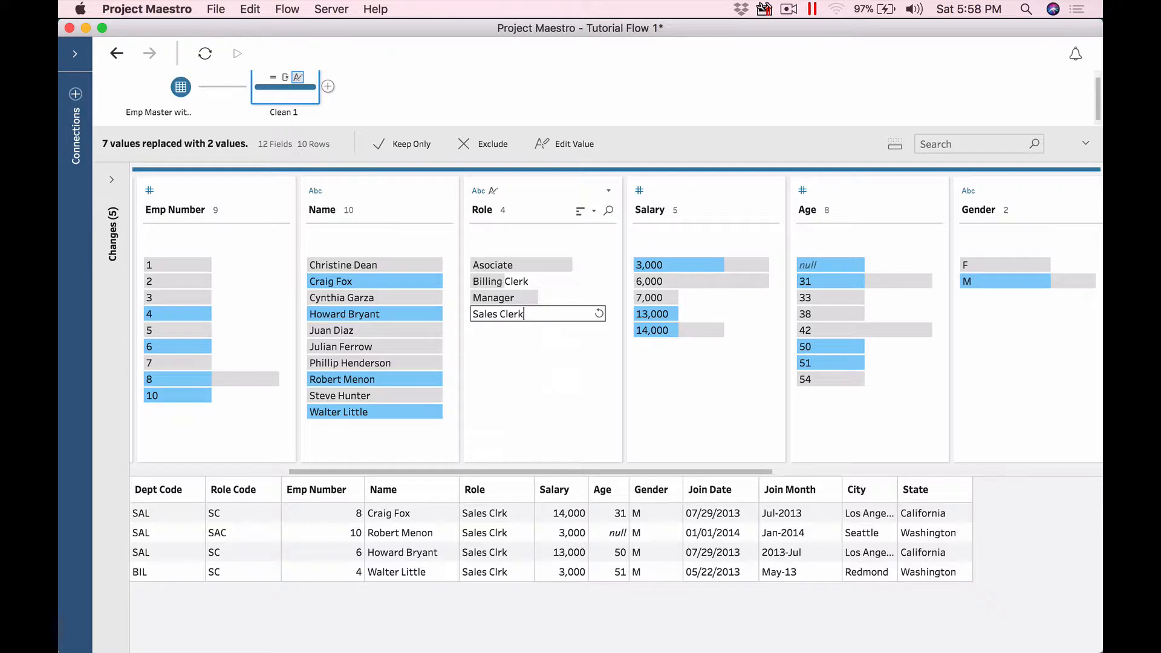
{"action": "key", "text": "Return"}
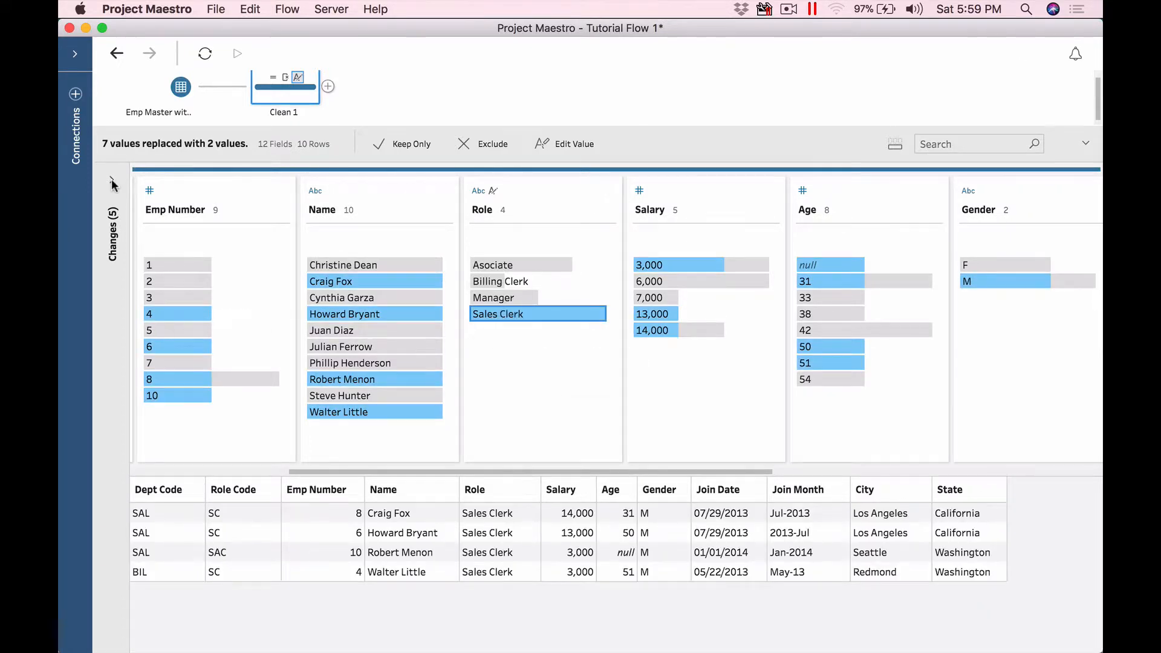
{"action": "left_click", "coordinate": [112, 182]}
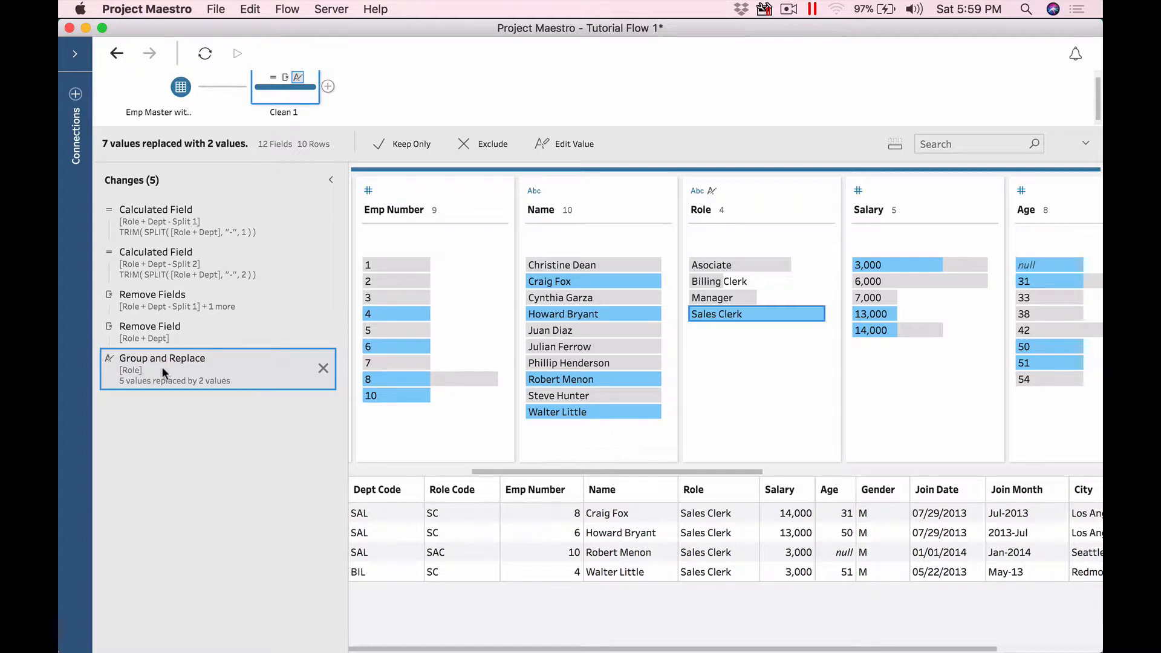
Step: Rename Asociate to Associate, then delete the Group and Replace change
{"action": "left_click", "coordinate": [723, 267]}
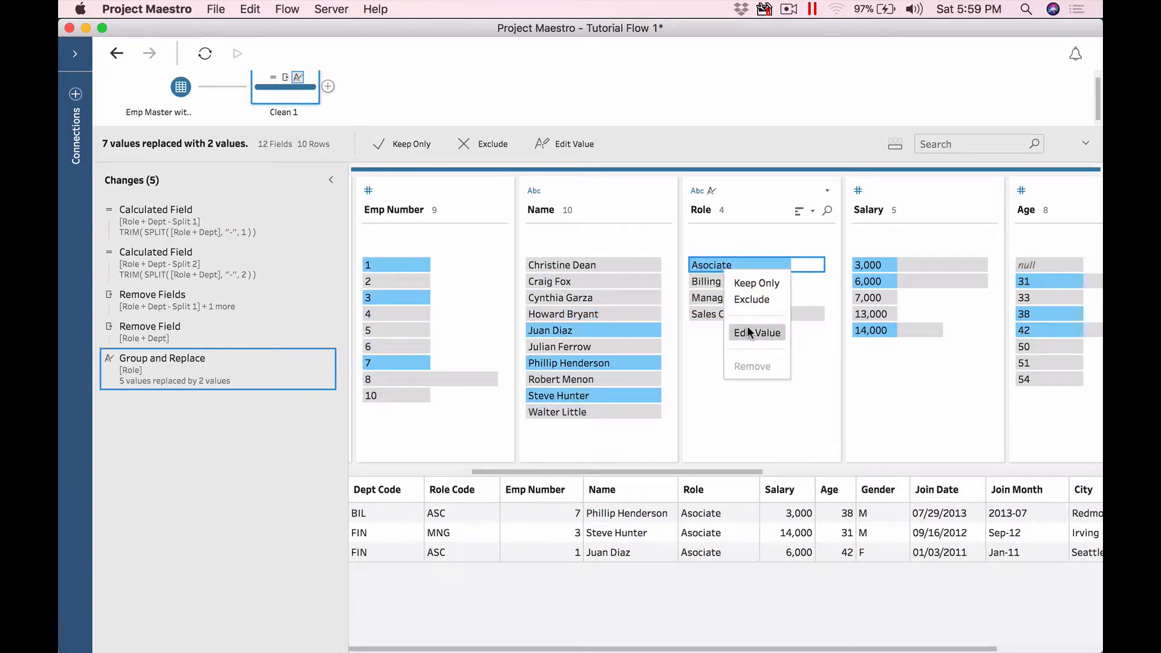
{"action": "left_click", "coordinate": [750, 330]}
{"action": "left_click", "coordinate": [701, 265]}
{"action": "type", "text": "s"}
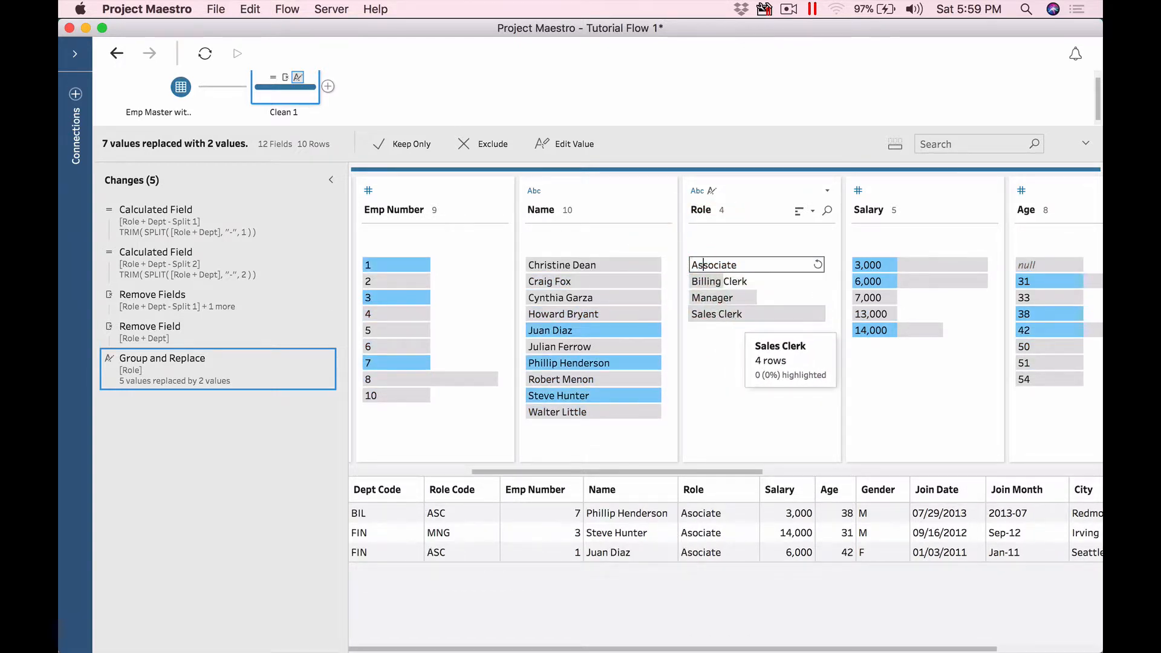
{"action": "key", "text": "Return"}
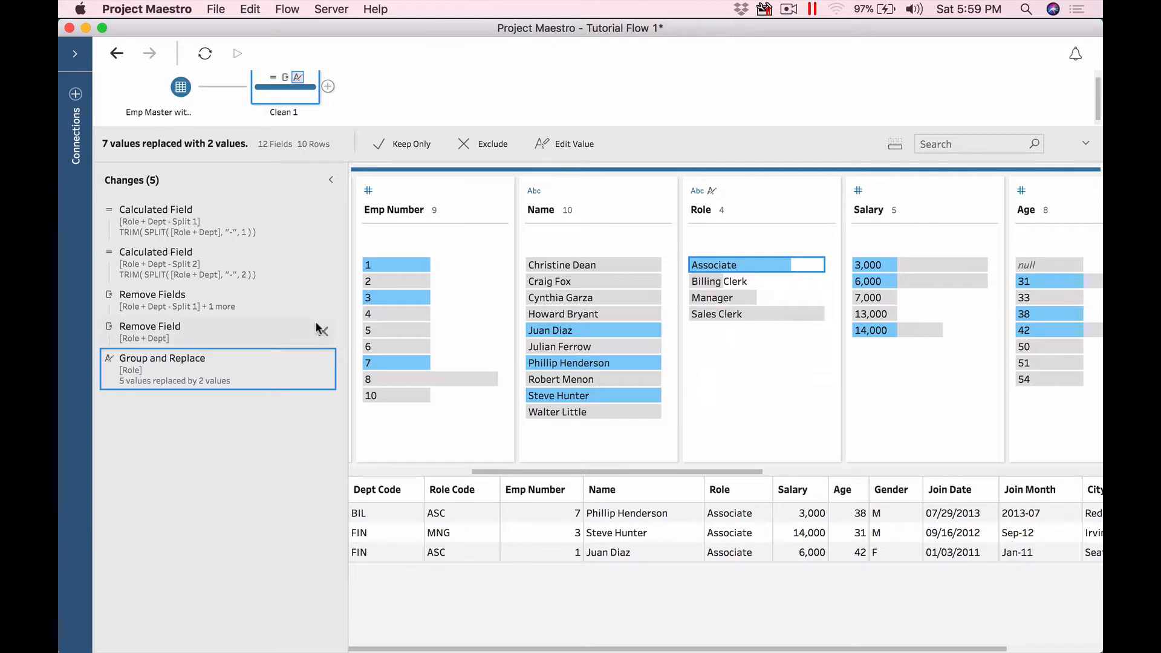
{"action": "left_click", "coordinate": [324, 368]}
Step: Remove the Group and Replace change and regroup Role values by shared characters
{"action": "left_click", "coordinate": [331, 180]}
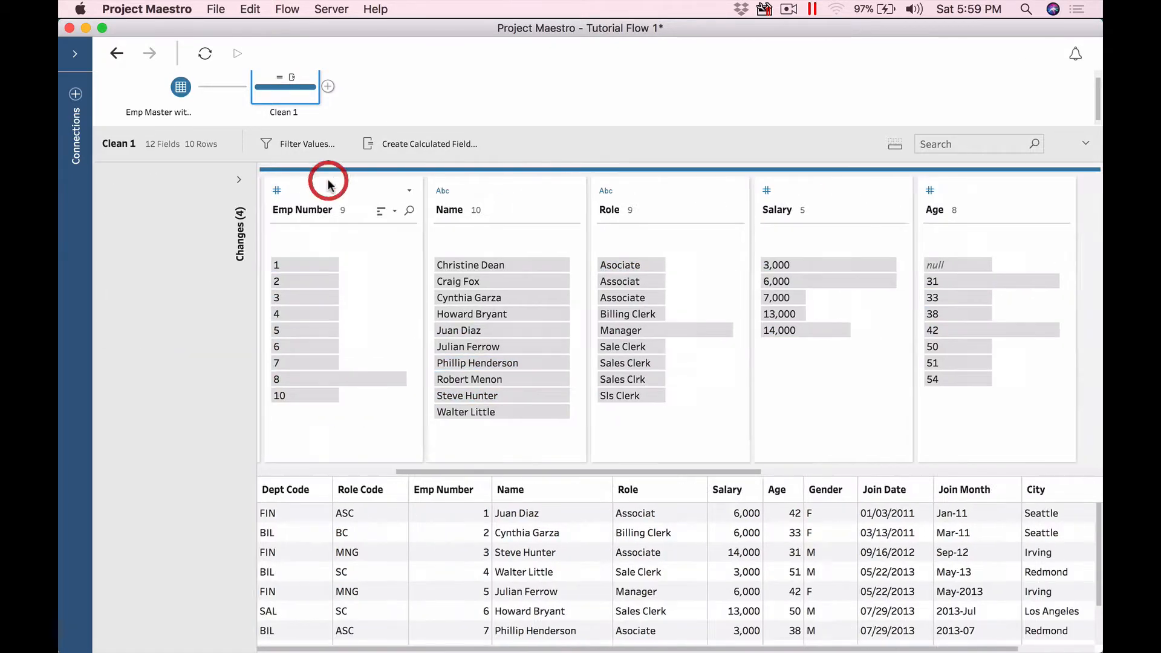
{"action": "right_click", "coordinate": [534, 190]}
{"action": "mouse_move", "coordinate": [587, 221]}
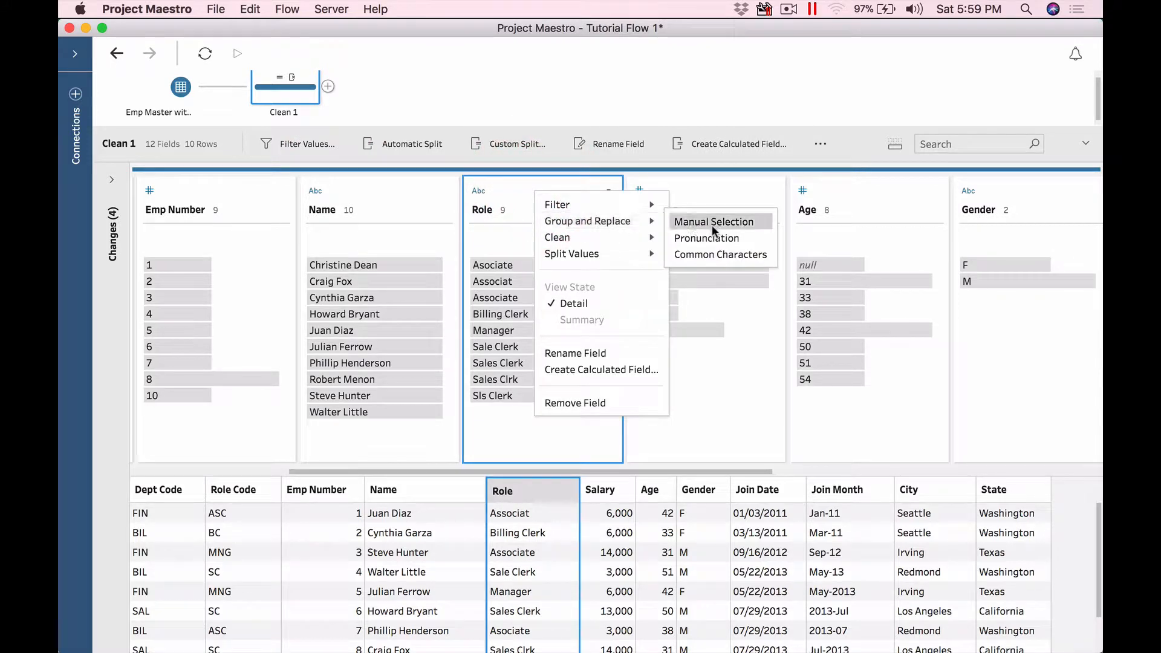
{"action": "left_click", "coordinate": [726, 254]}
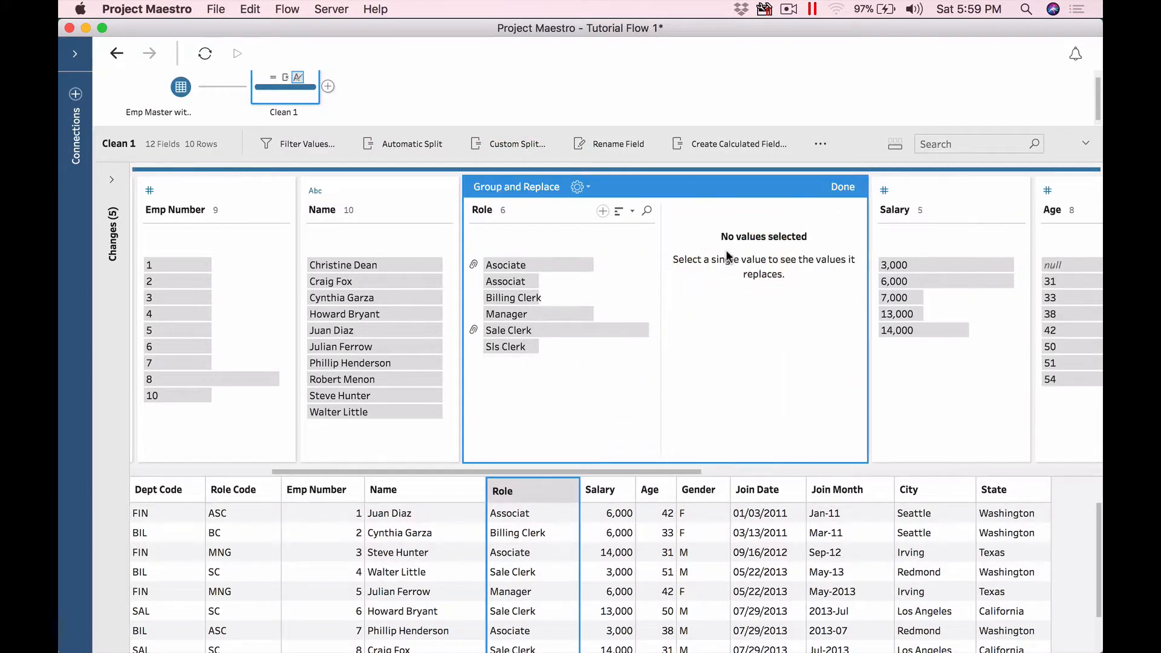
{"action": "left_click", "coordinate": [535, 266]}
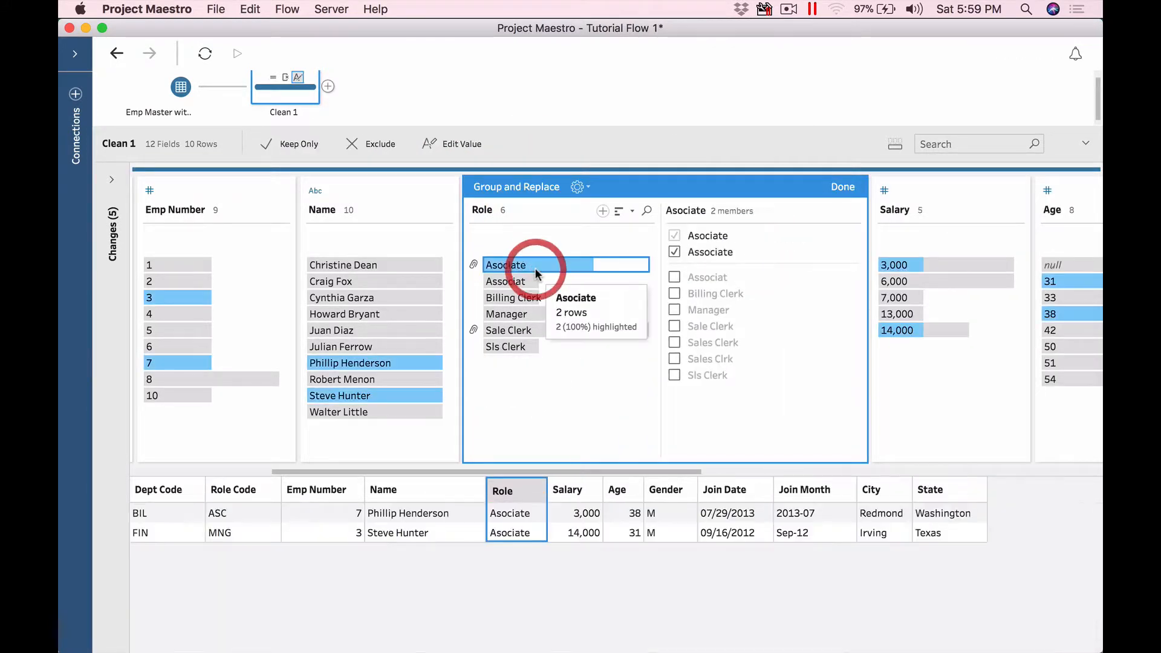
Step: Add Sls Clerk to the Sale Clerk group and Associat to the Asociate group
{"action": "left_click", "coordinate": [534, 331]}
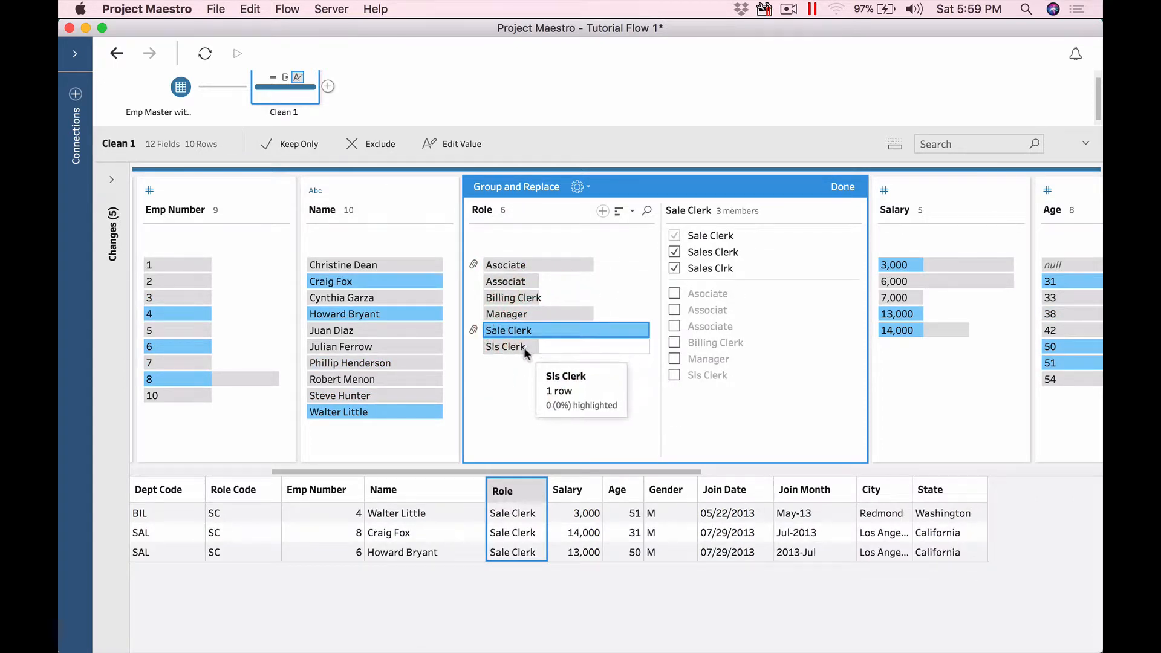
{"action": "left_click", "coordinate": [523, 348]}
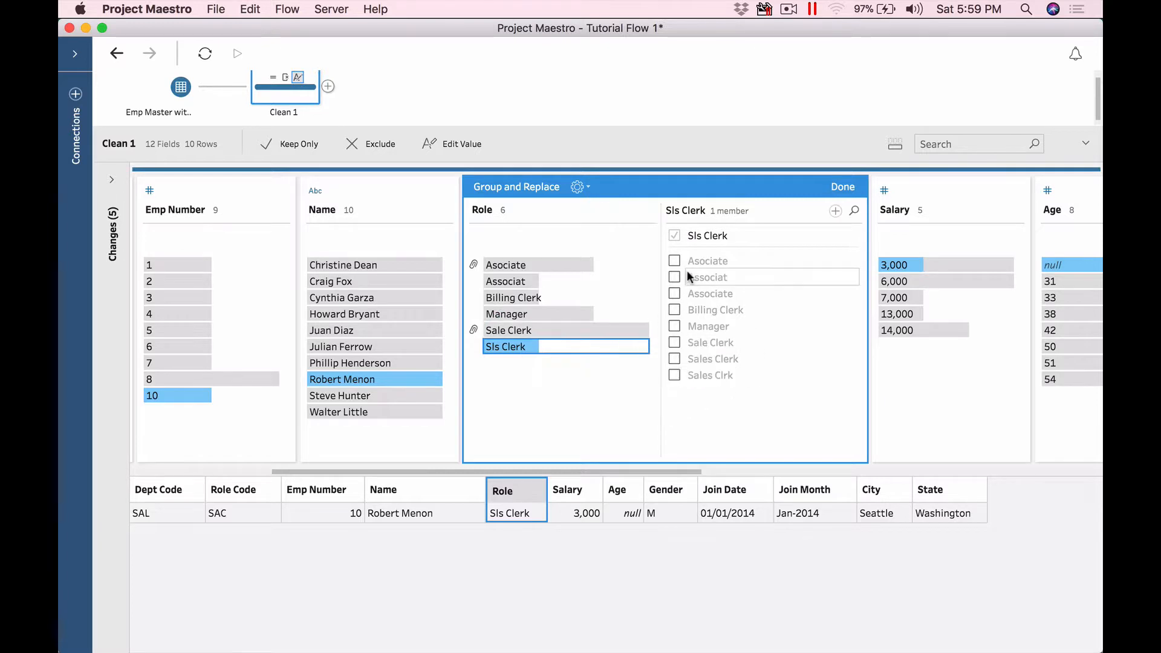
{"action": "left_click", "coordinate": [507, 315]}
{"action": "left_click", "coordinate": [507, 331]}
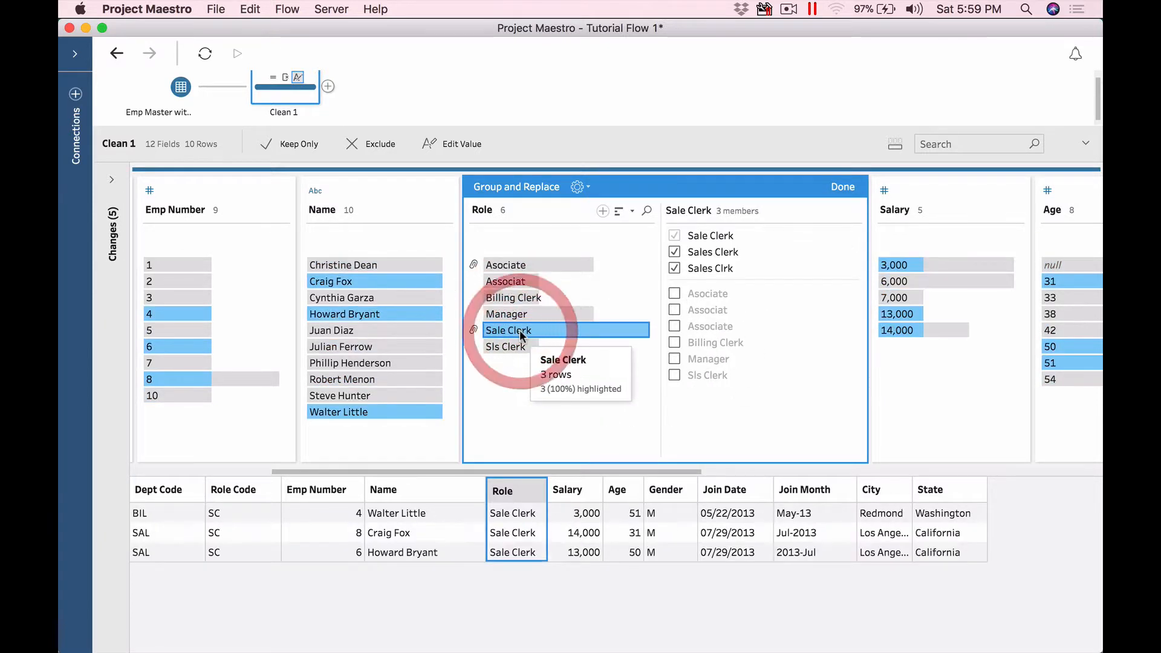
{"action": "left_click", "coordinate": [675, 375]}
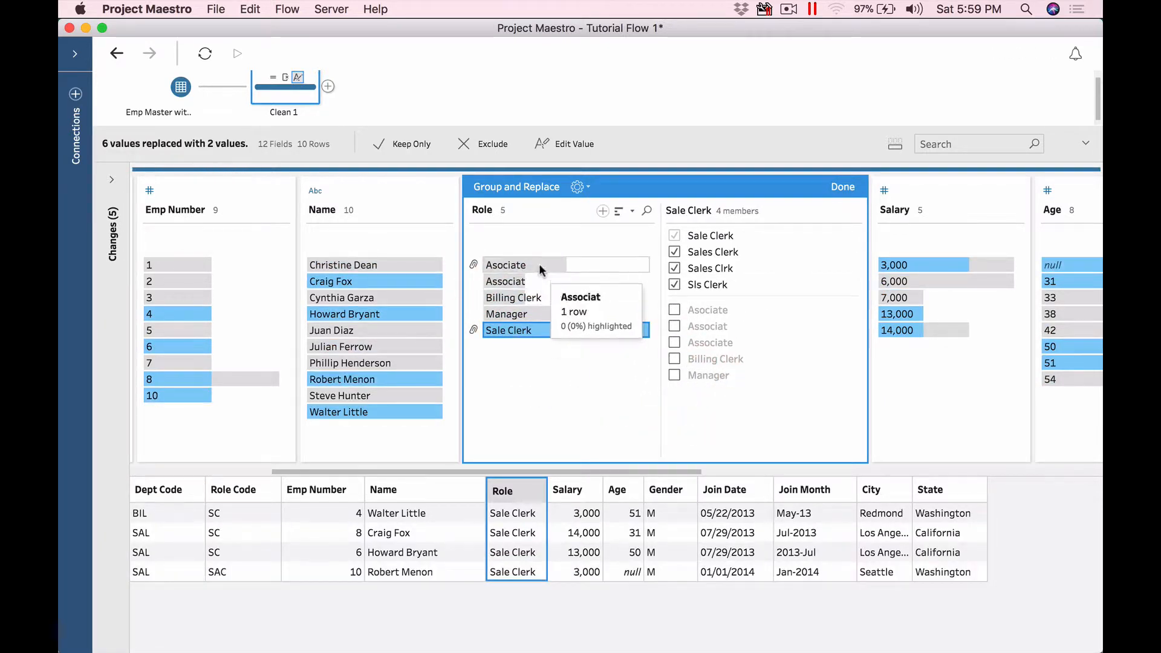
{"action": "left_click", "coordinate": [520, 265]}
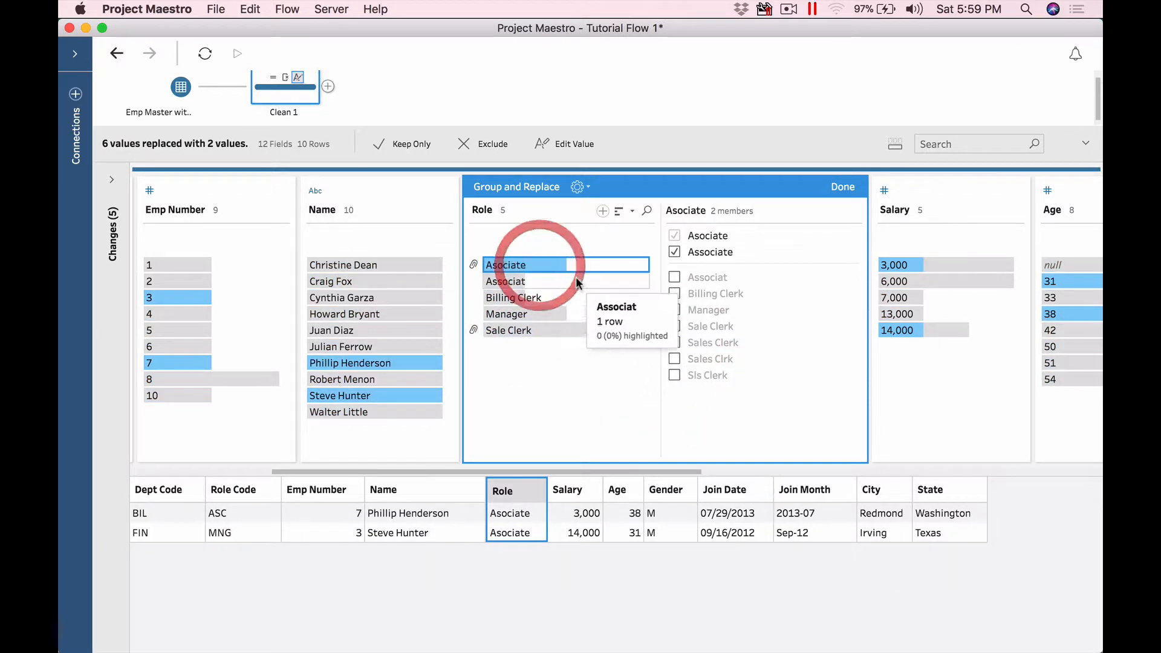
{"action": "left_click", "coordinate": [674, 277]}
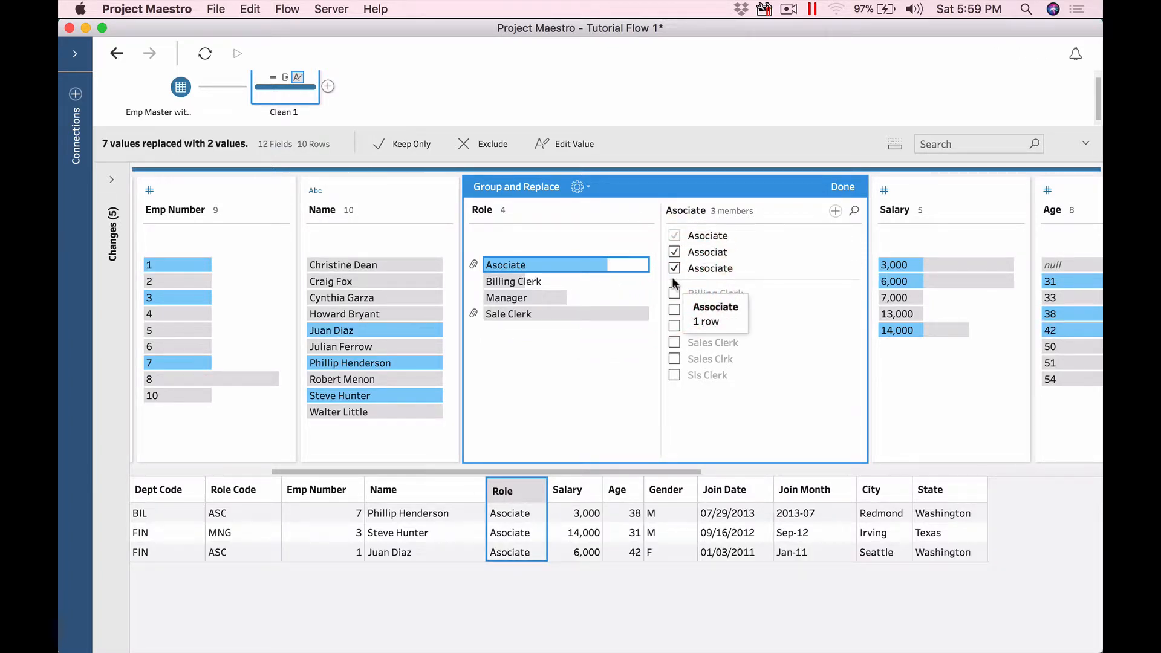
{"action": "left_click", "coordinate": [837, 188]}
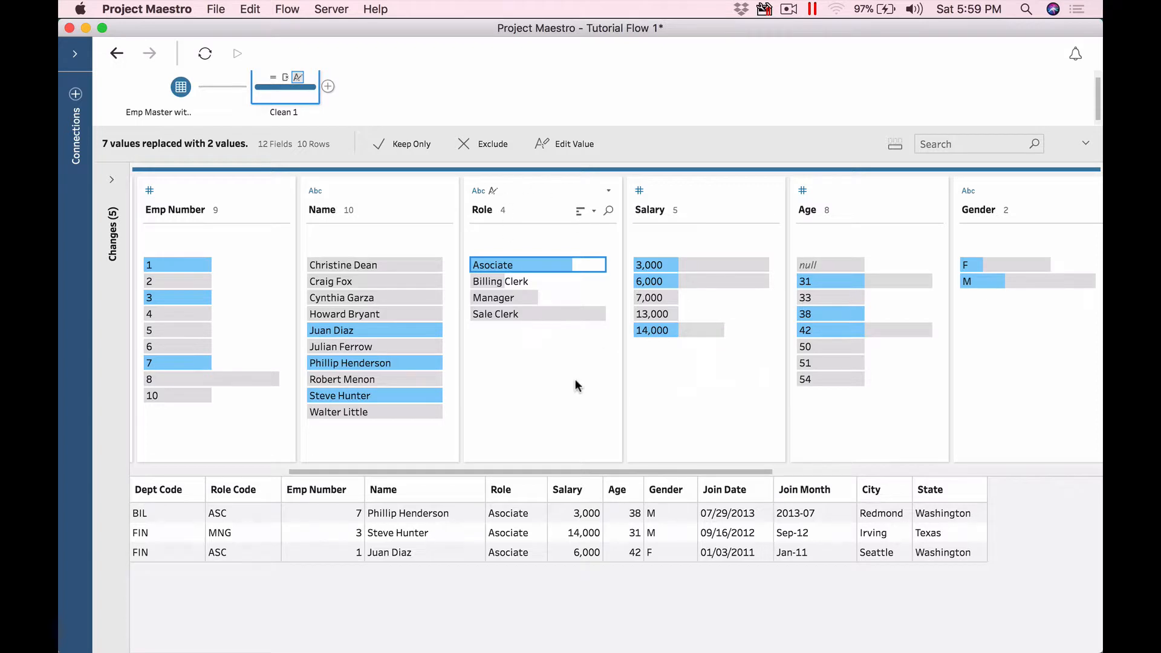
{"action": "left_click", "coordinate": [521, 186]}
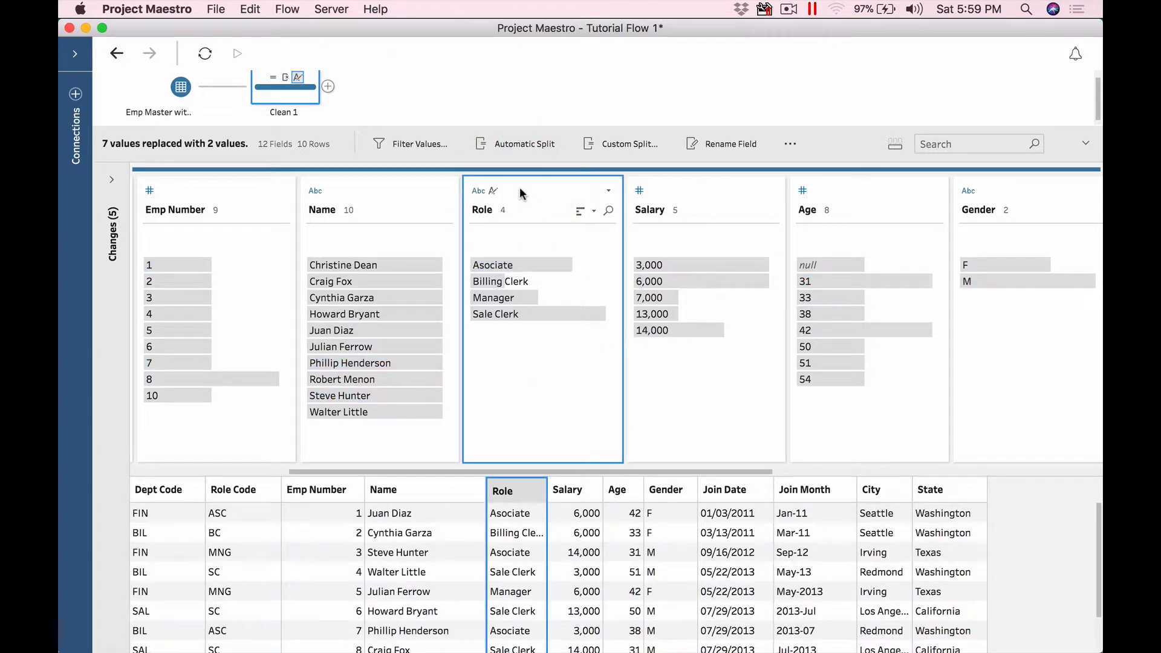
Step: From the step before the grouping, create a calculated field Role 2 copying Role
{"action": "left_click", "coordinate": [112, 179]}
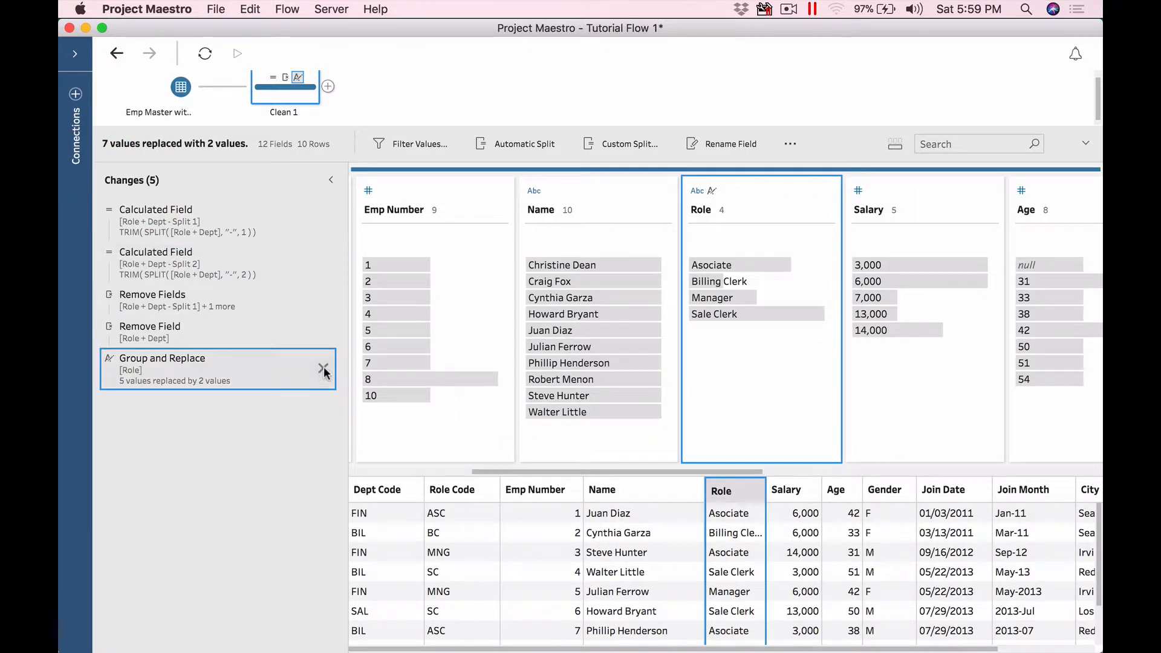
{"action": "left_click", "coordinate": [236, 327]}
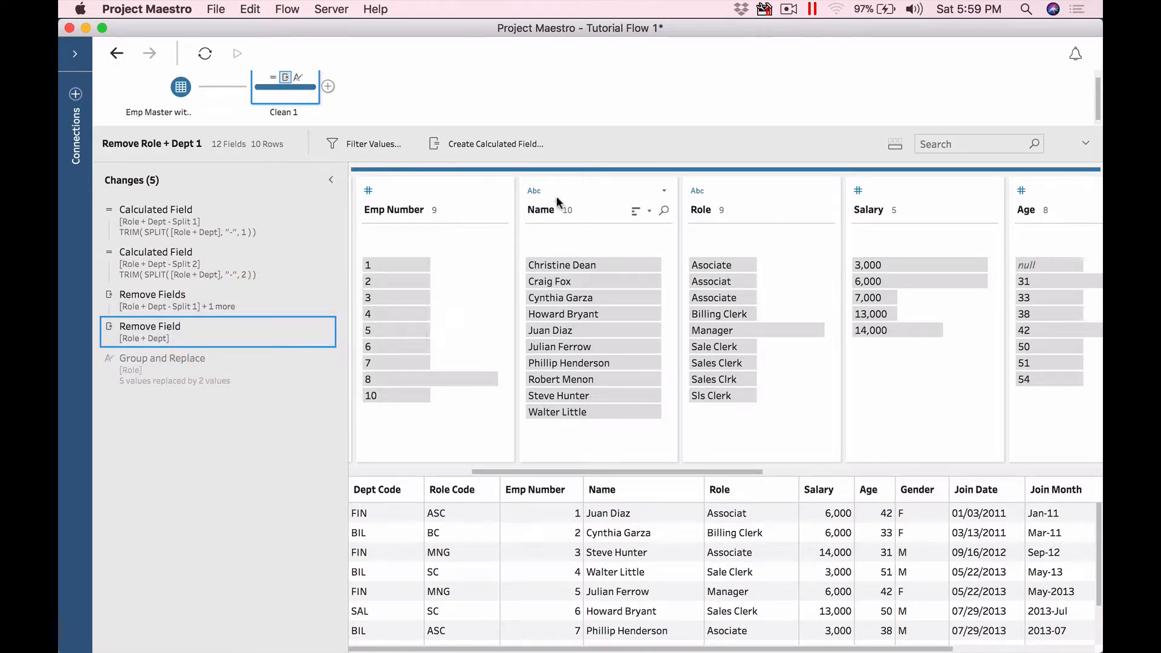
{"action": "right_click", "coordinate": [759, 190]}
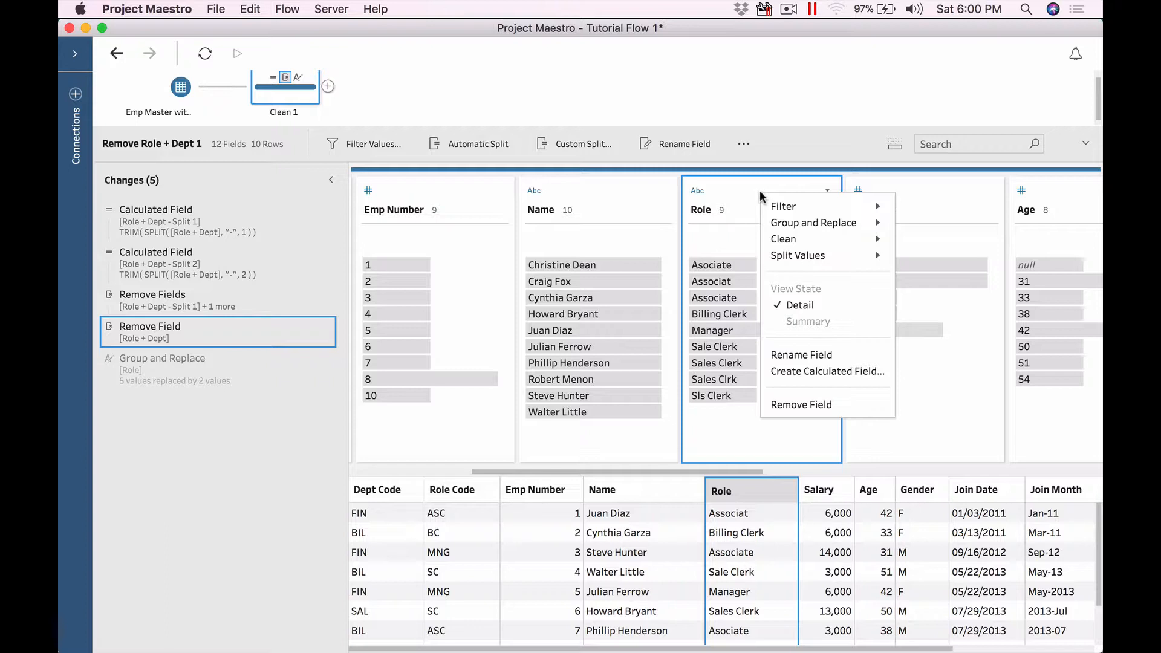
{"action": "left_click", "coordinate": [786, 371]}
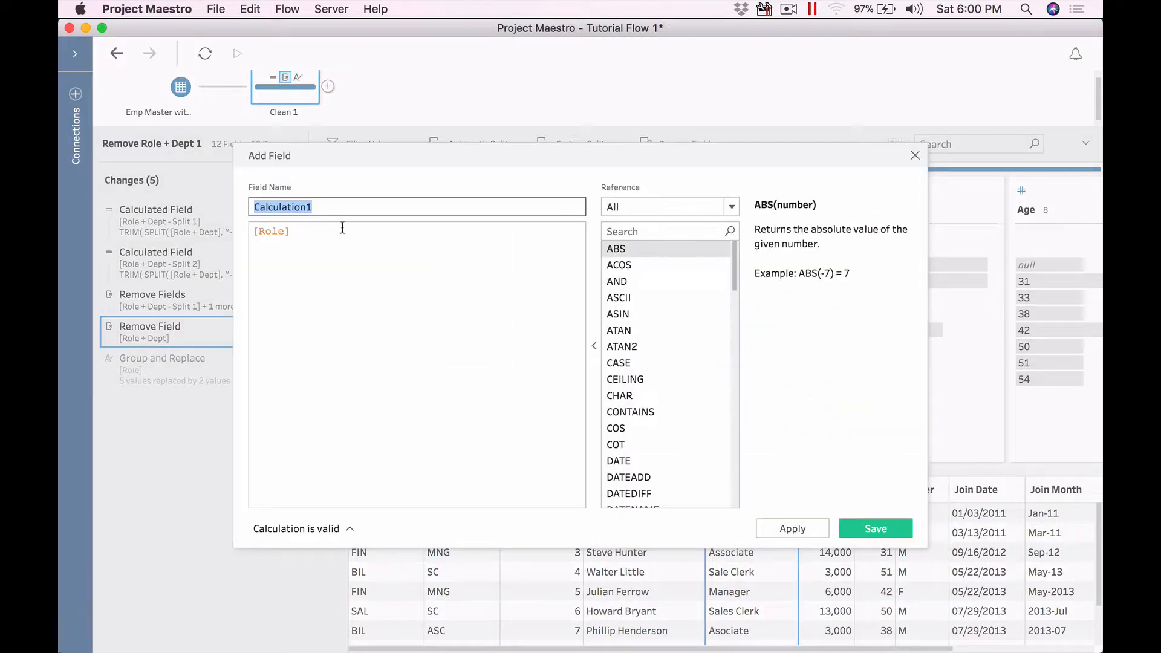
{"action": "type", "text": "Role"}
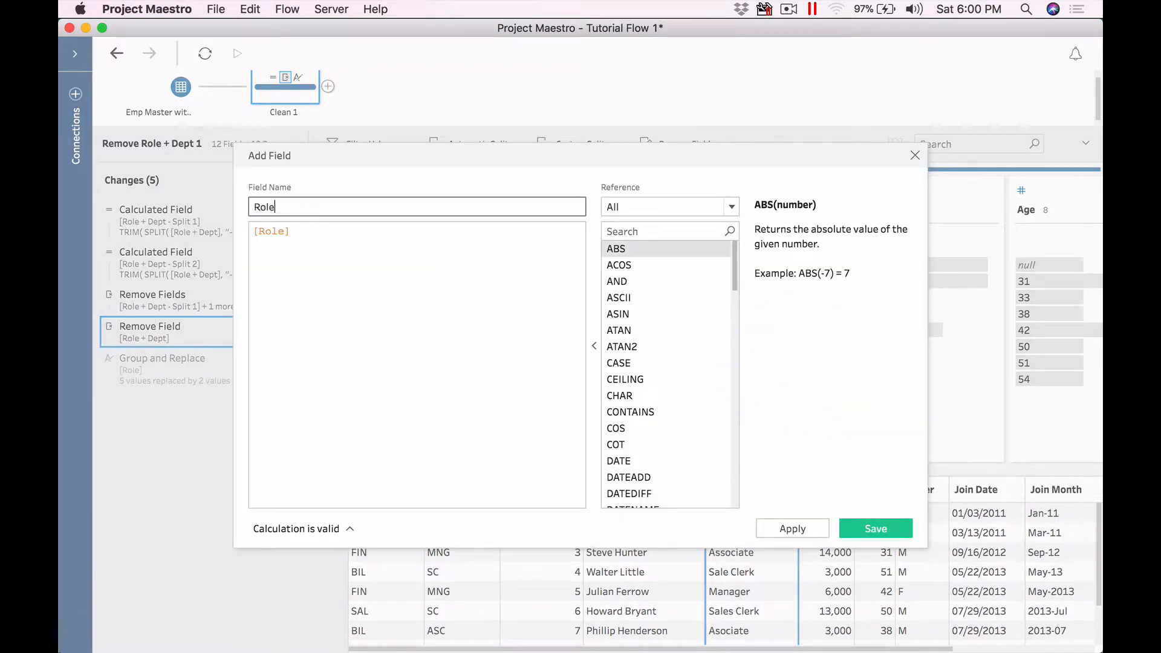
{"action": "type", "text": " 2"}
{"action": "left_click", "coordinate": [869, 527]}
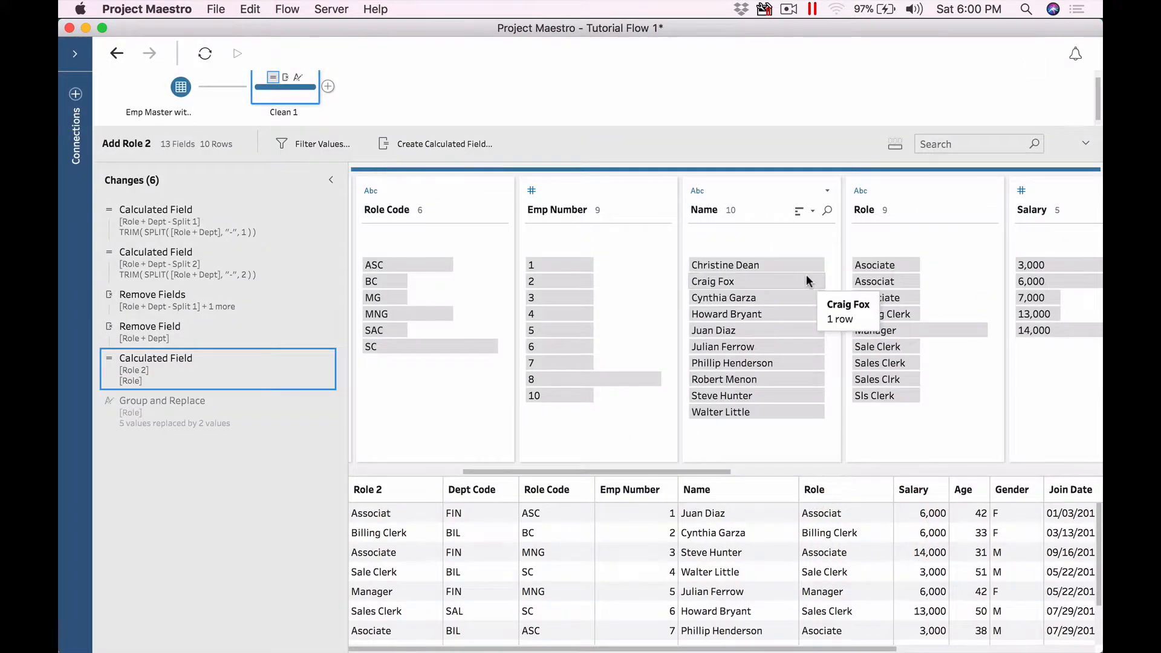
Step: Move the Role 2 card so it sits between Name and Role
{"action": "left_click_drag", "start_coordinate": [707, 475], "coordinate": [514, 474]}
{"action": "left_click_drag", "start_coordinate": [412, 191], "coordinate": [996, 202]}
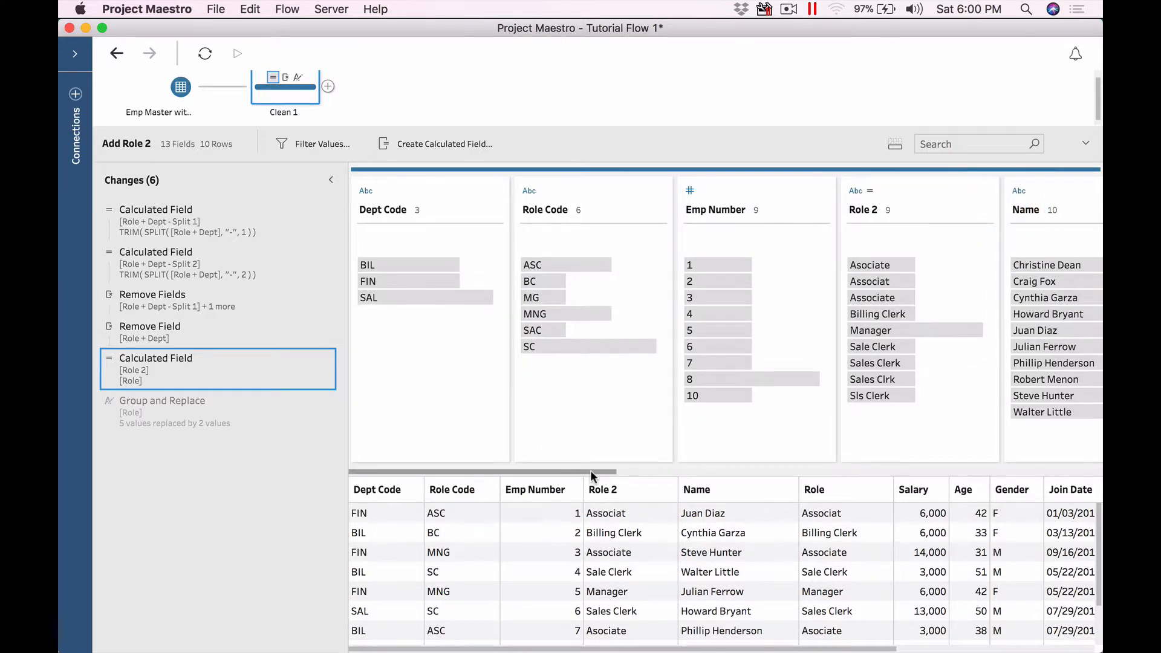
{"action": "left_click_drag", "start_coordinate": [590, 470], "coordinate": [725, 470]}
{"action": "mouse_move", "coordinate": [526, 210]}
{"action": "left_mouse_down"}
{"action": "mouse_move", "coordinate": [796, 210]}
{"action": "mouse_move", "coordinate": [780, 218]}
{"action": "left_mouse_up"}
{"action": "left_click", "coordinate": [211, 415]}
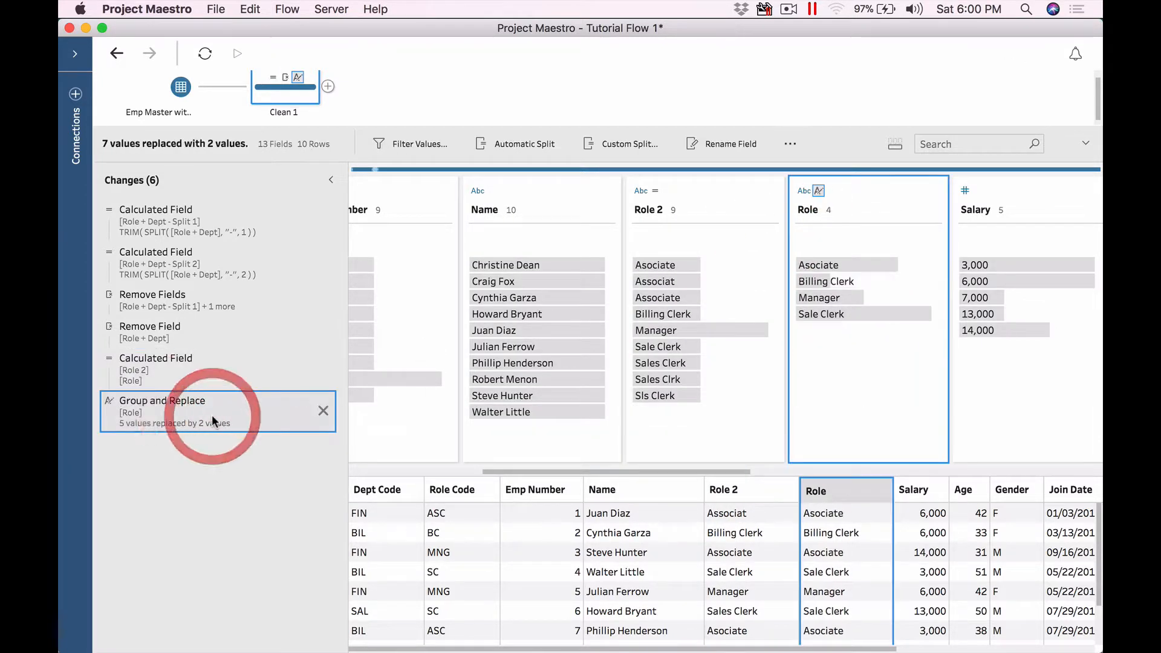
{"action": "left_click", "coordinate": [853, 264]}
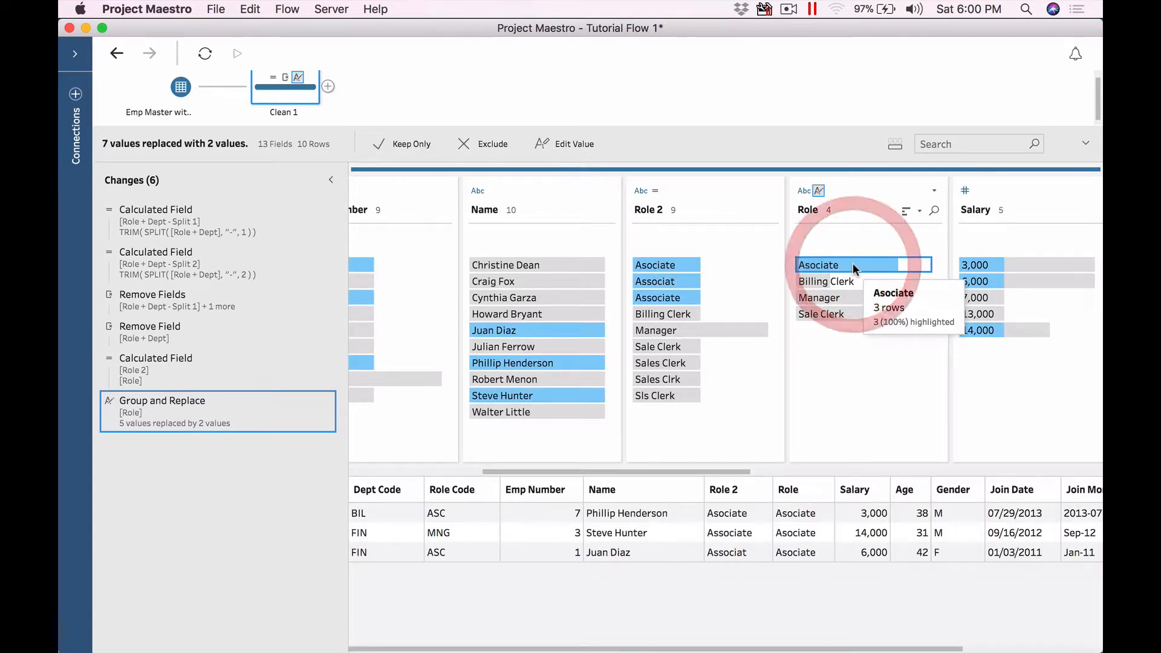
{"action": "left_click", "coordinate": [834, 282]}
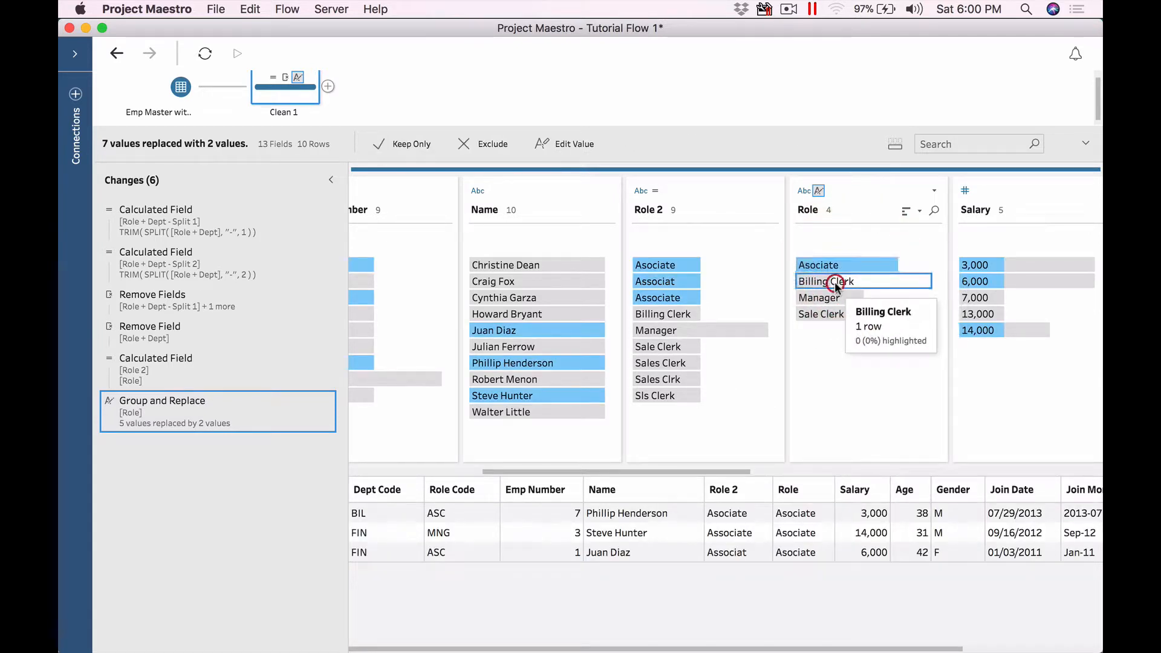
{"action": "left_click", "coordinate": [833, 296]}
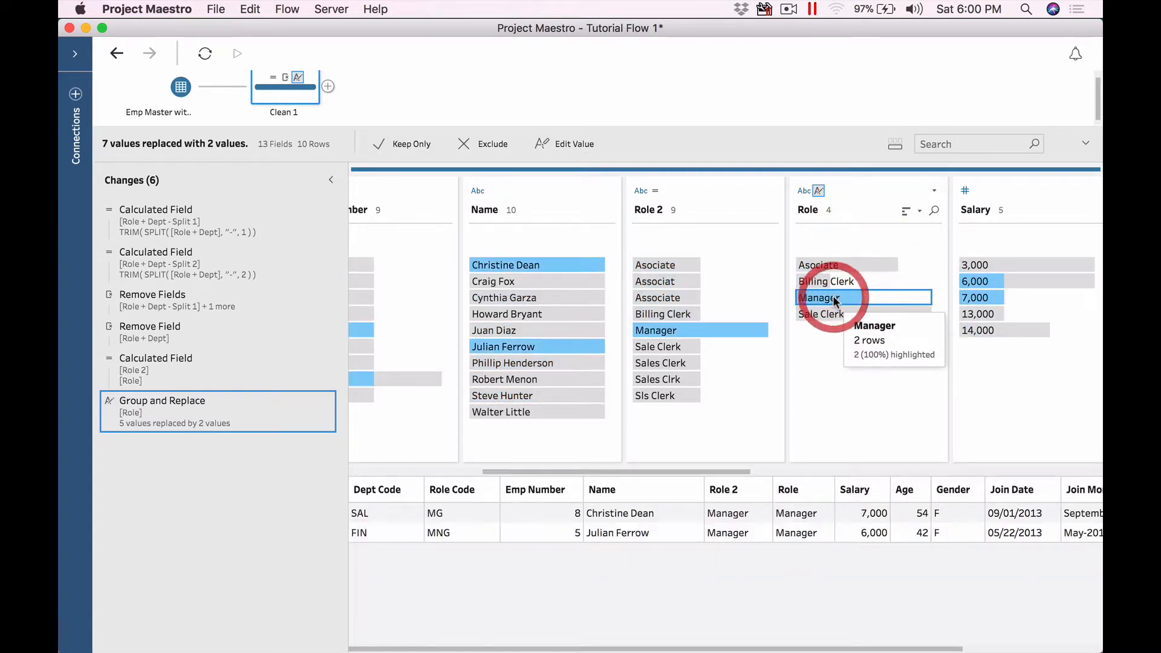
{"action": "left_click", "coordinate": [832, 281]}
{"action": "left_click", "coordinate": [832, 314]}
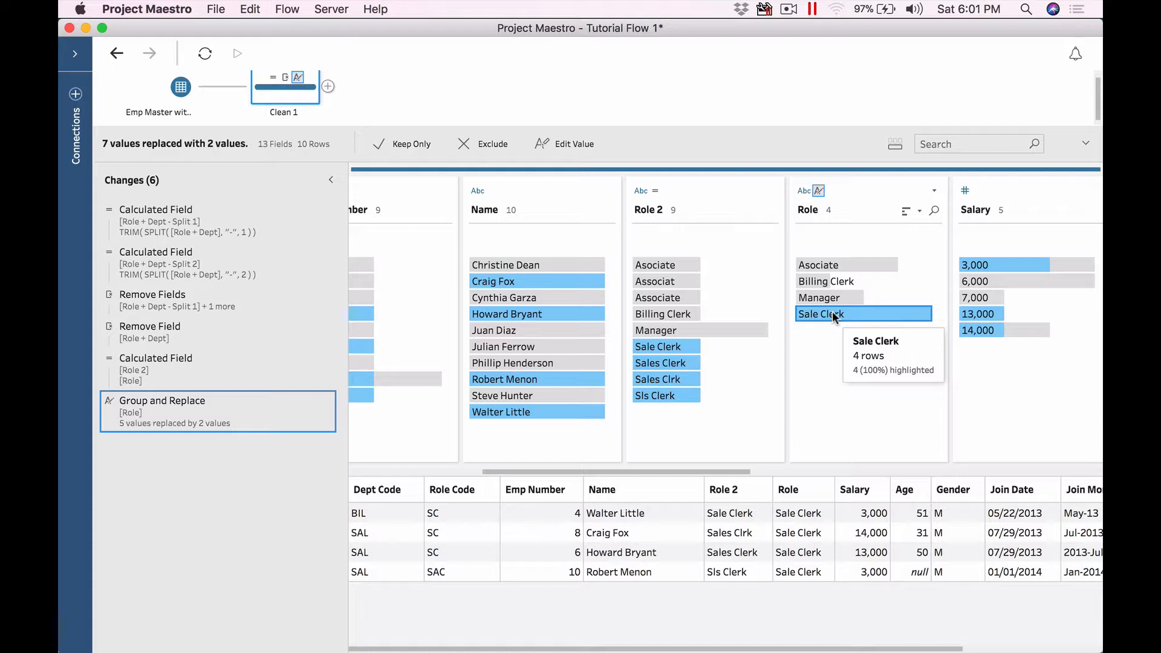
{"action": "left_click", "coordinate": [833, 264]}
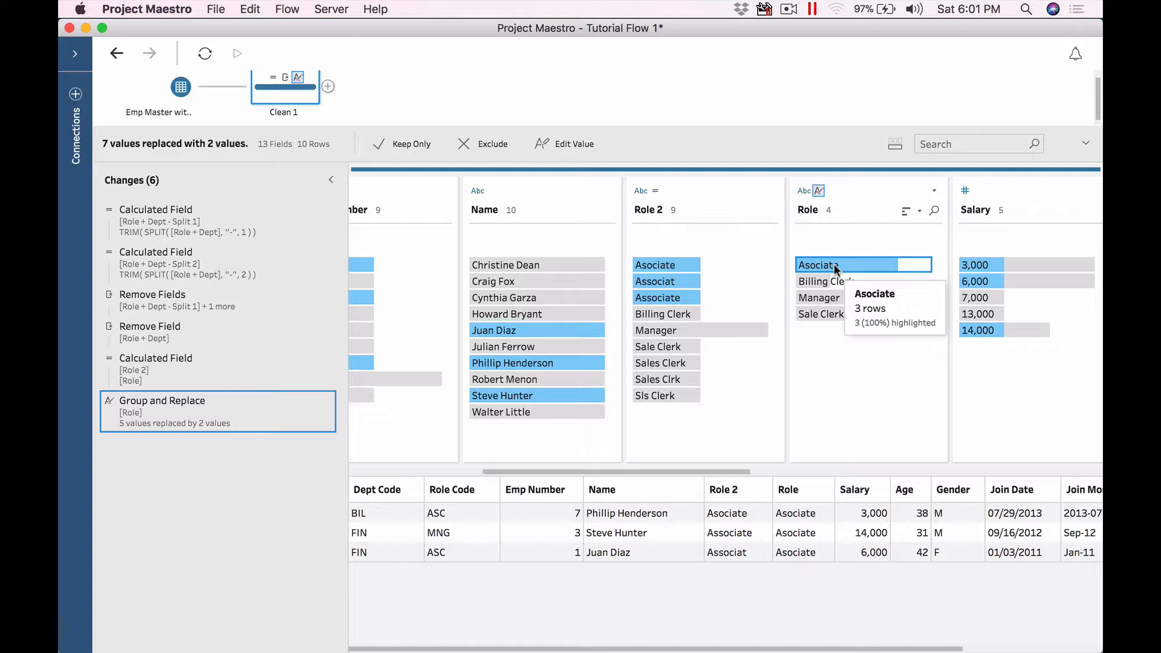
{"action": "key", "text": "super+Tab"}
{"action": "key", "text": "super+Tab"}
{"action": "key", "text": "super+Tab"}
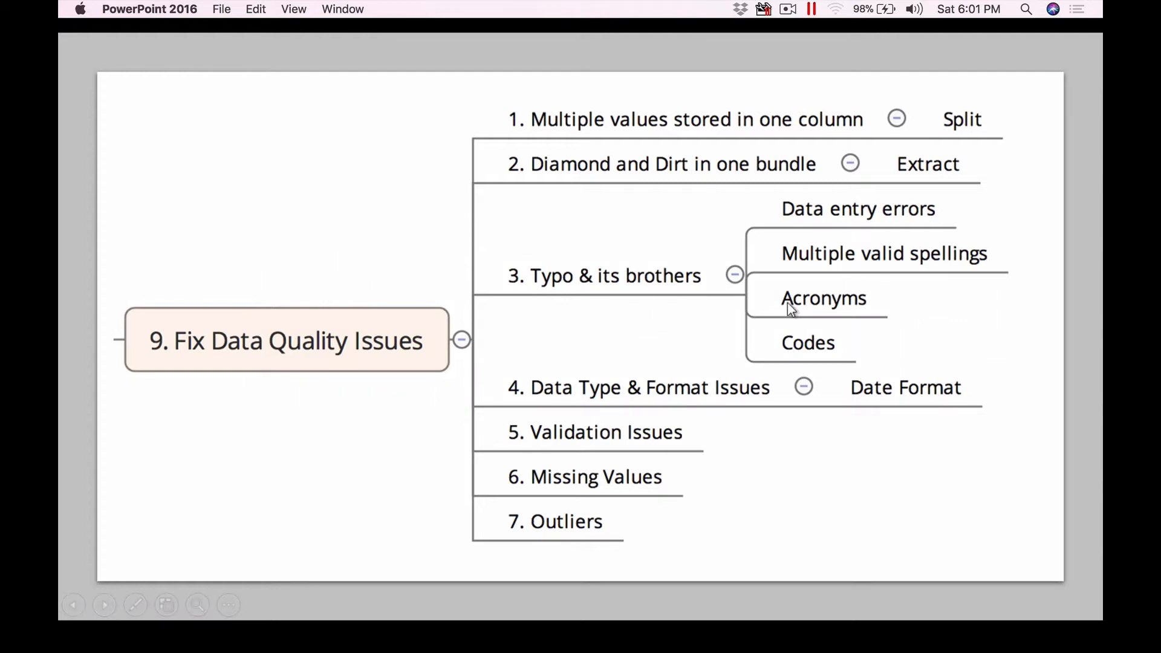
Step: Switch from the PowerPoint slide back to Project Maestro
{"action": "key", "text": "super+Tab"}
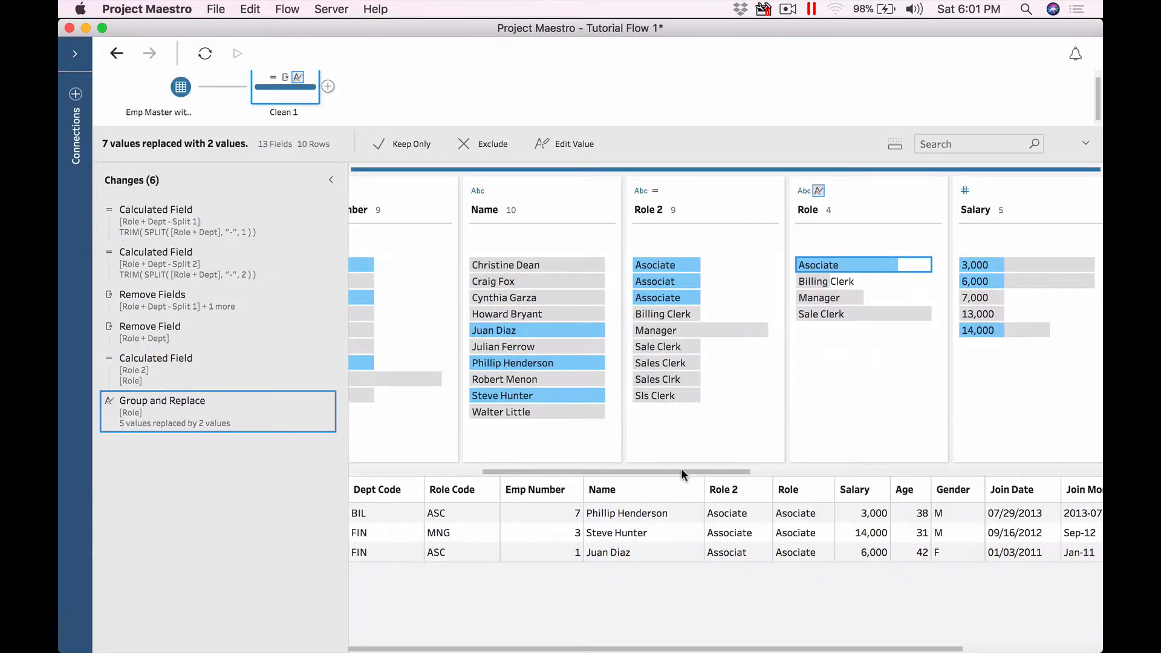
{"action": "left_click_drag", "start_coordinate": [681, 470], "coordinate": [871, 465]}
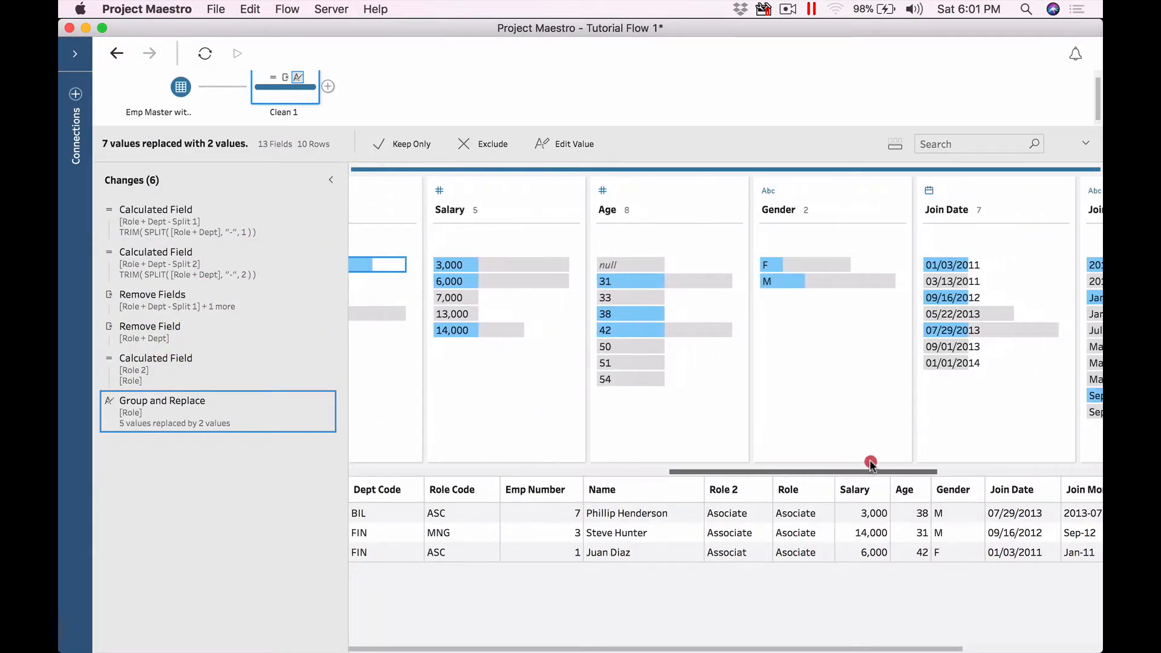
{"action": "left_click", "coordinate": [778, 265]}
{"action": "left_click", "coordinate": [777, 265]}
{"action": "right_click", "coordinate": [778, 265]}
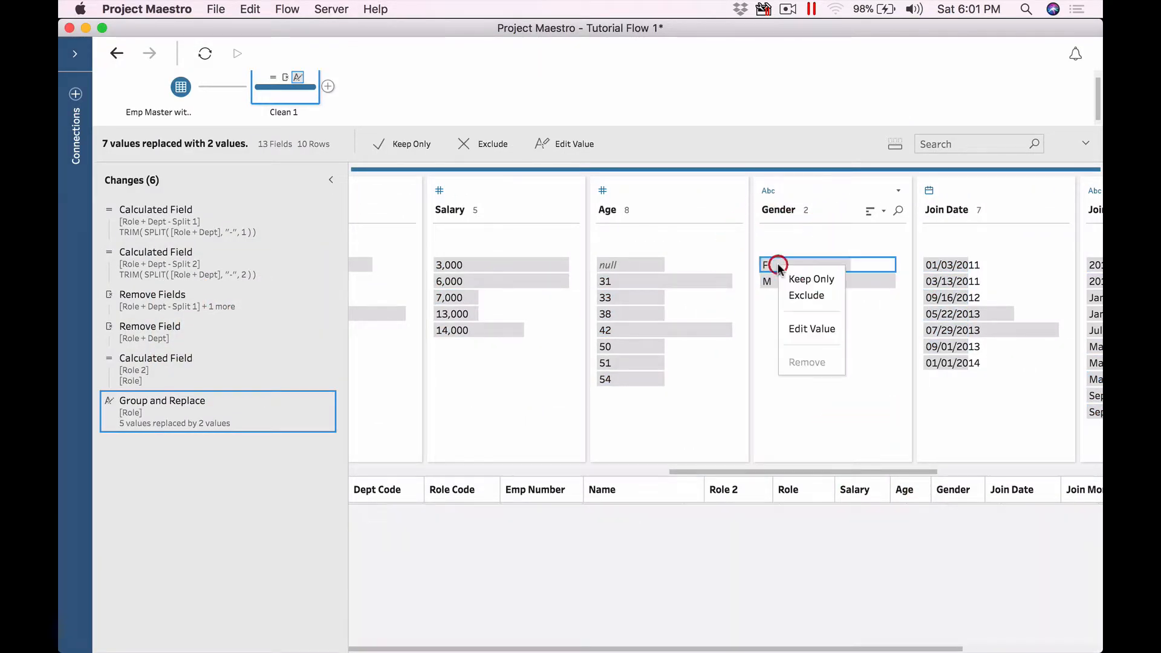
{"action": "left_click", "coordinate": [811, 329]}
{"action": "type", "text": "Fe"}
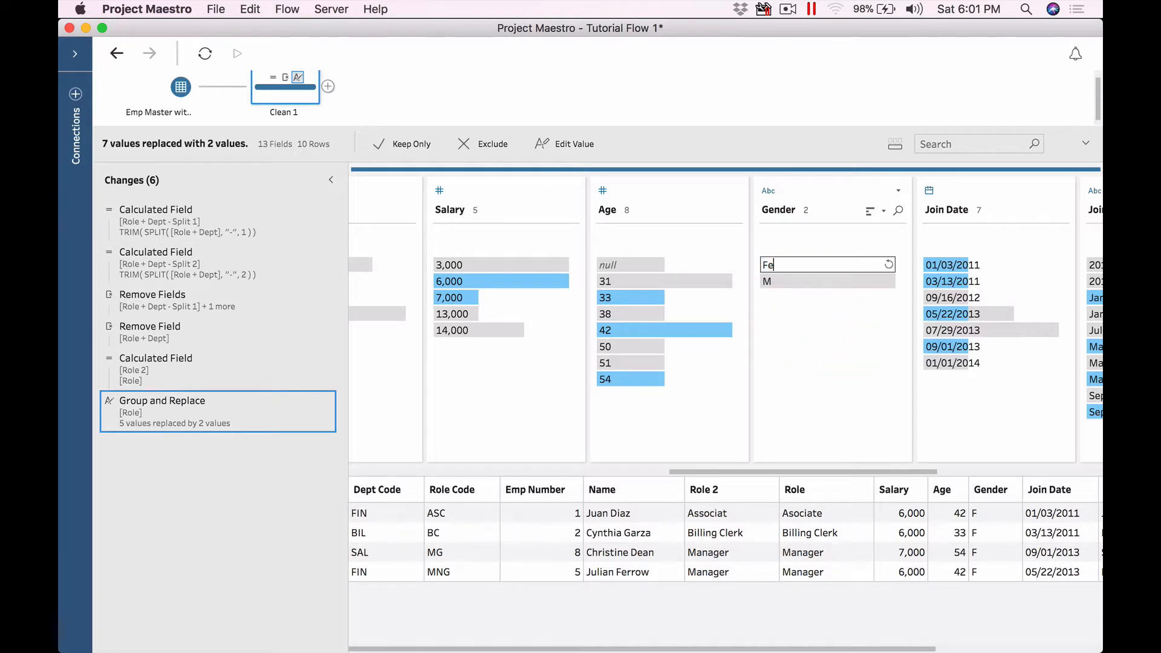
{"action": "type", "text": "male"}
{"action": "key", "text": "Return"}
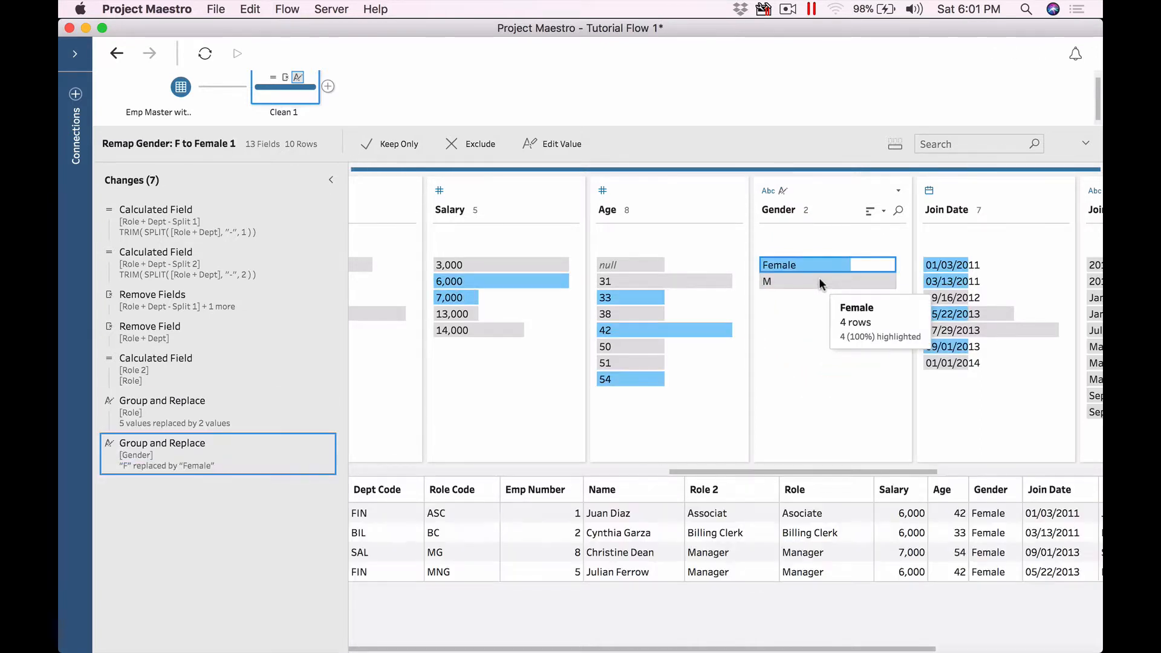
{"action": "left_click", "coordinate": [820, 280]}
{"action": "right_click", "coordinate": [820, 280]}
{"action": "left_click", "coordinate": [850, 340]}
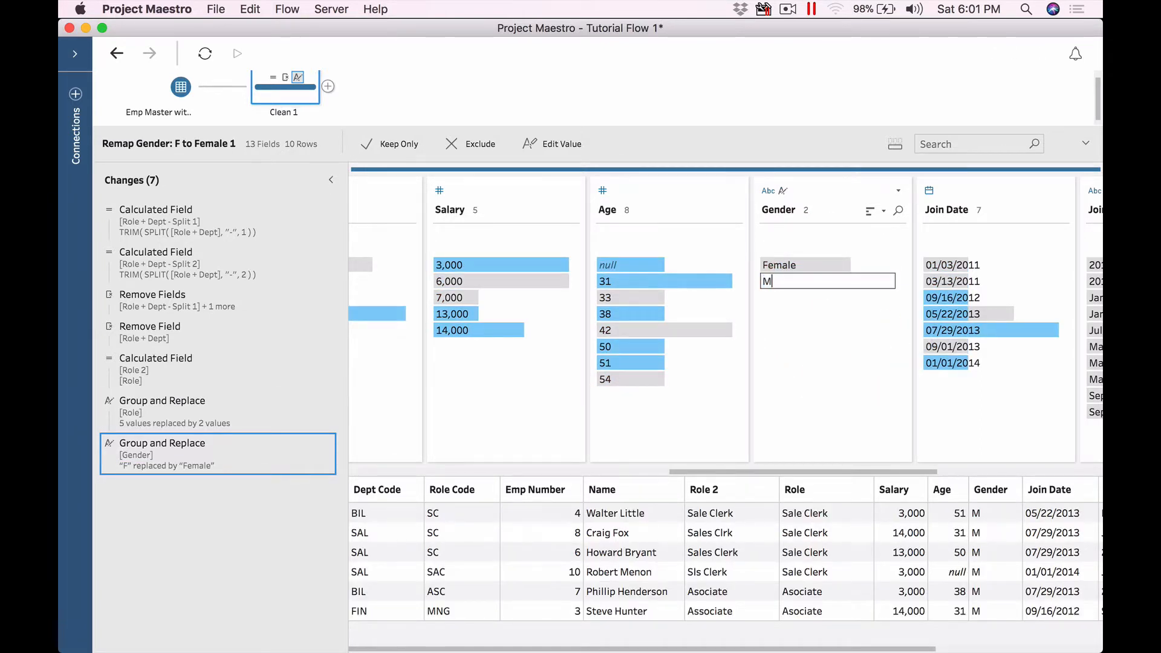
{"action": "type", "text": "ale"}
{"action": "key", "text": "Return"}
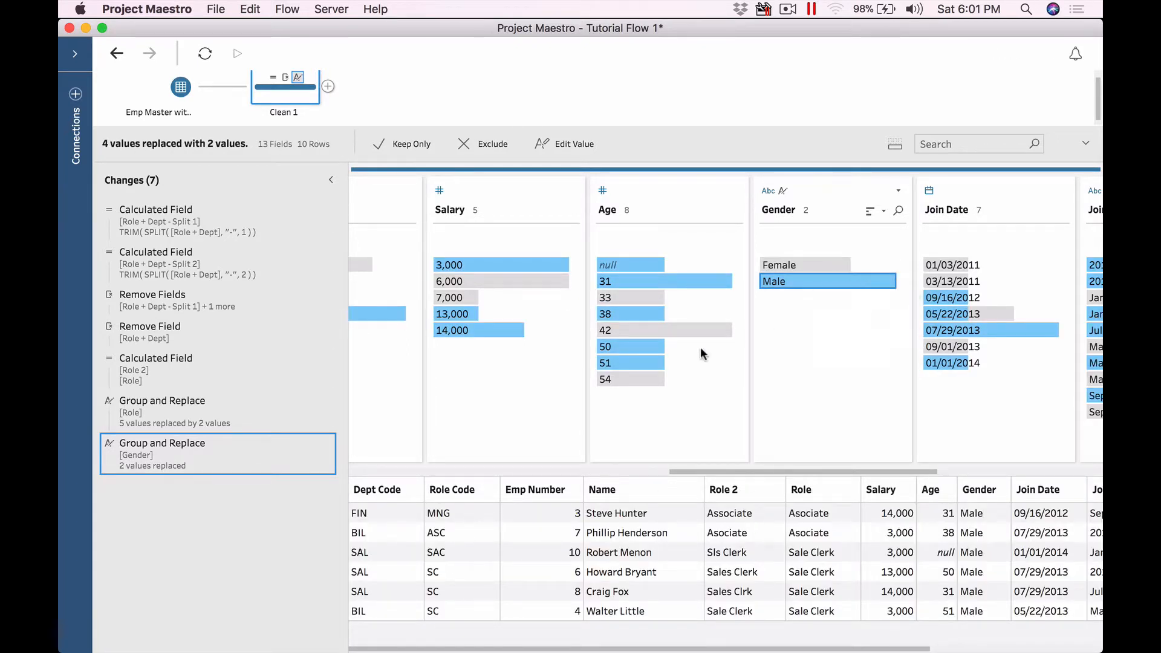
{"action": "mouse_move", "coordinate": [169, 457]}
{"action": "right_click", "coordinate": [179, 456]}
{"action": "left_click", "coordinate": [212, 470]}
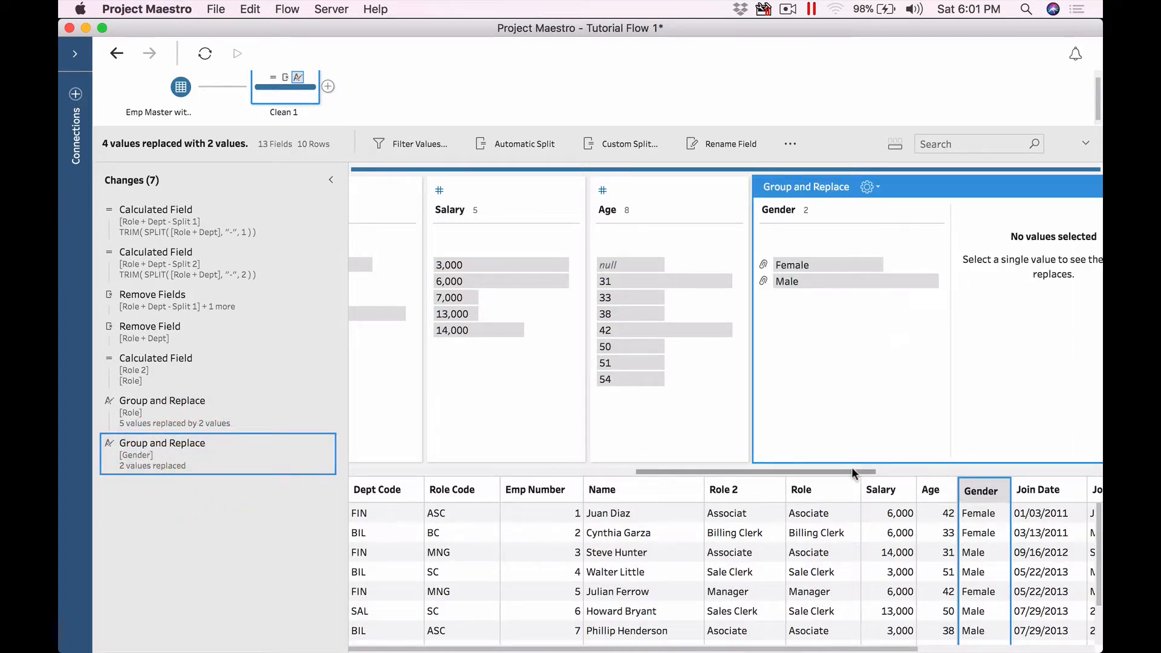
{"action": "left_click_drag", "start_coordinate": [901, 472], "coordinate": [940, 472]}
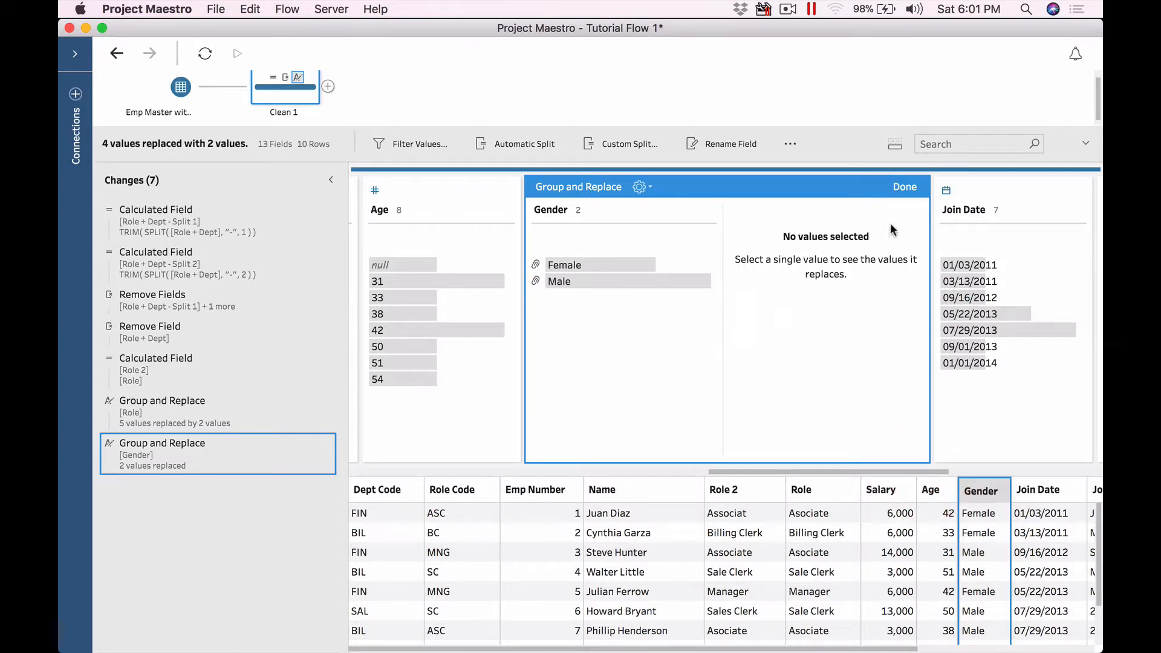
{"action": "left_click", "coordinate": [902, 186]}
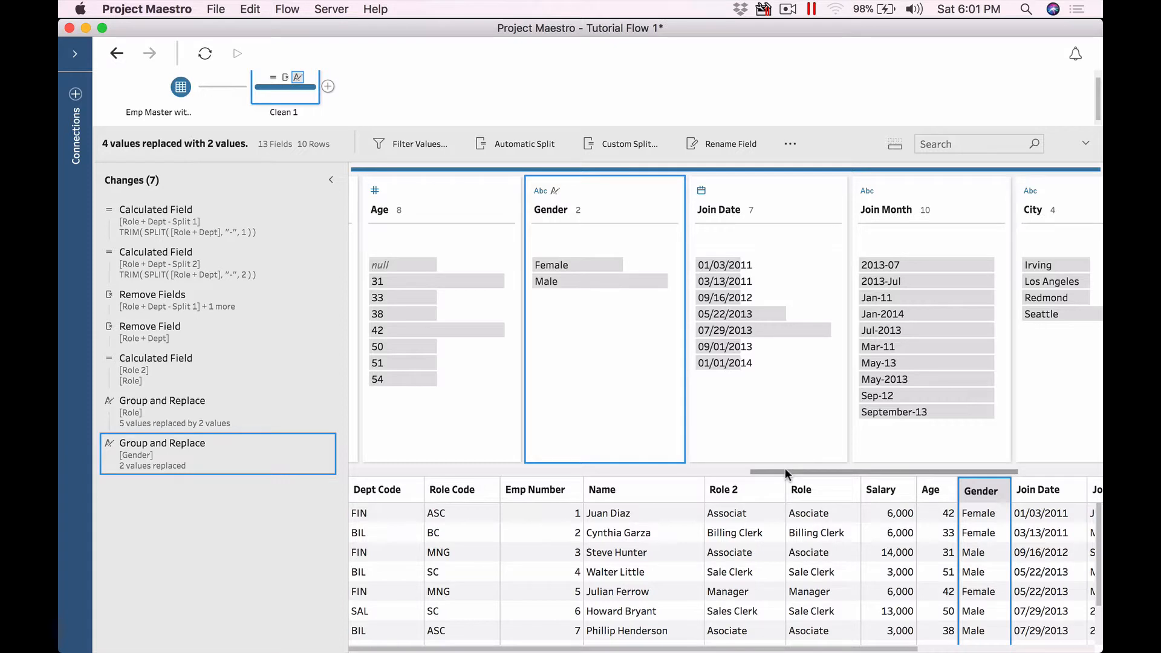
{"action": "left_click_drag", "start_coordinate": [785, 469], "coordinate": [845, 470]}
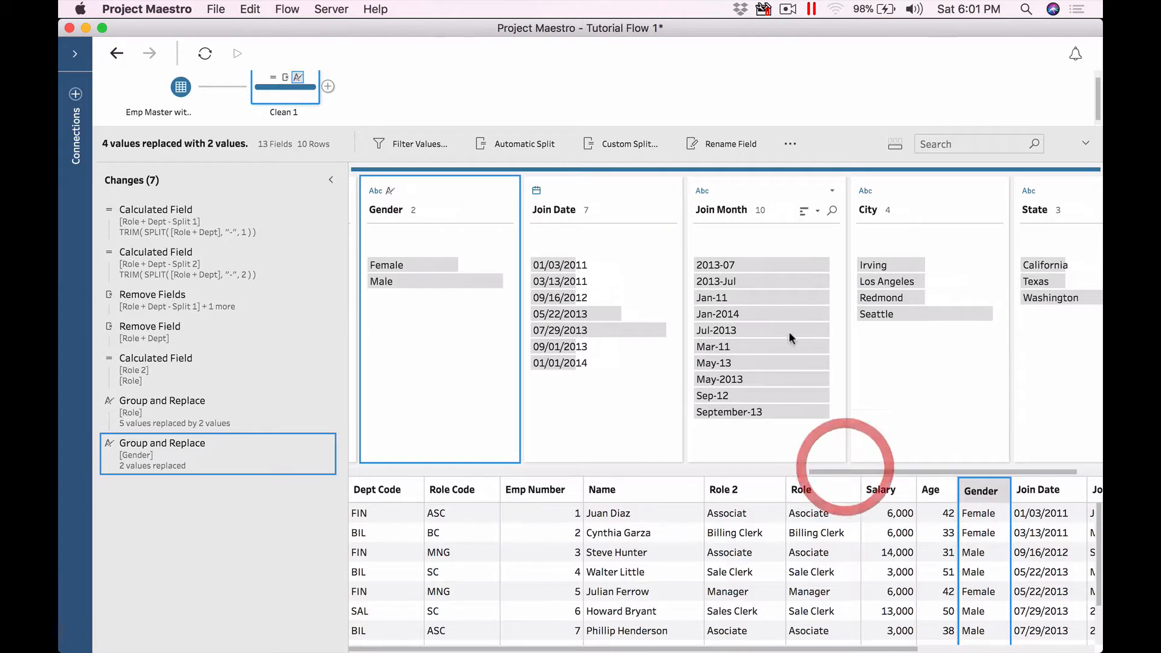
{"action": "left_click", "coordinate": [759, 198]}
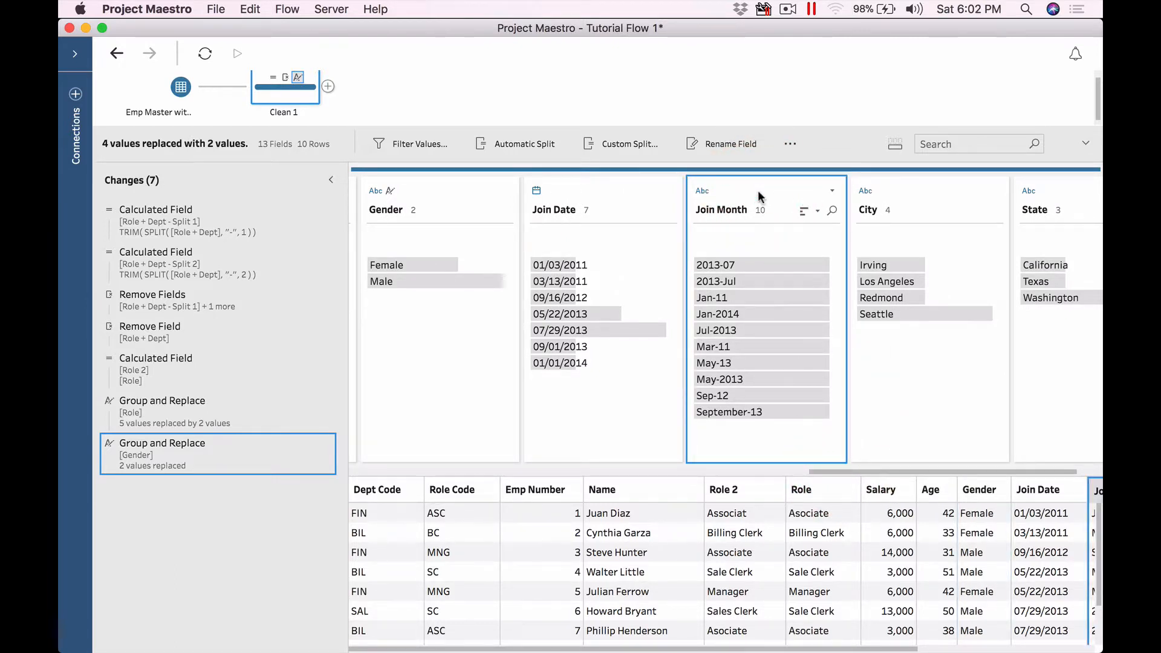
Step: Change Join Month's data type to Date and view its null rows
{"action": "left_click", "coordinate": [702, 190]}
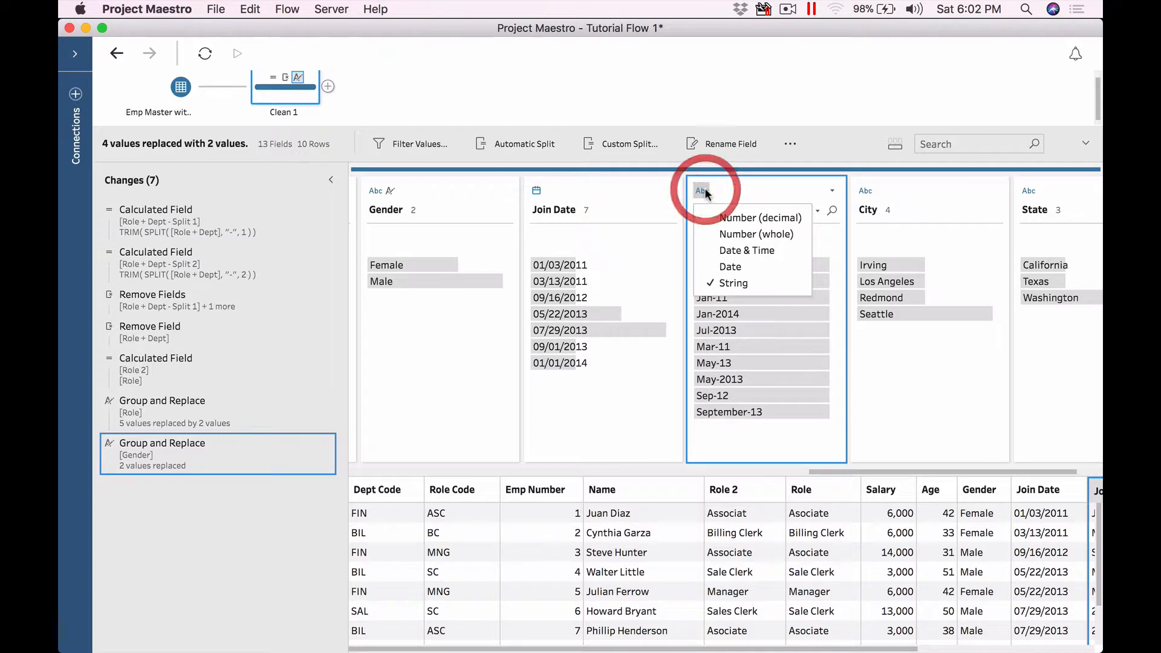
{"action": "left_click", "coordinate": [742, 267]}
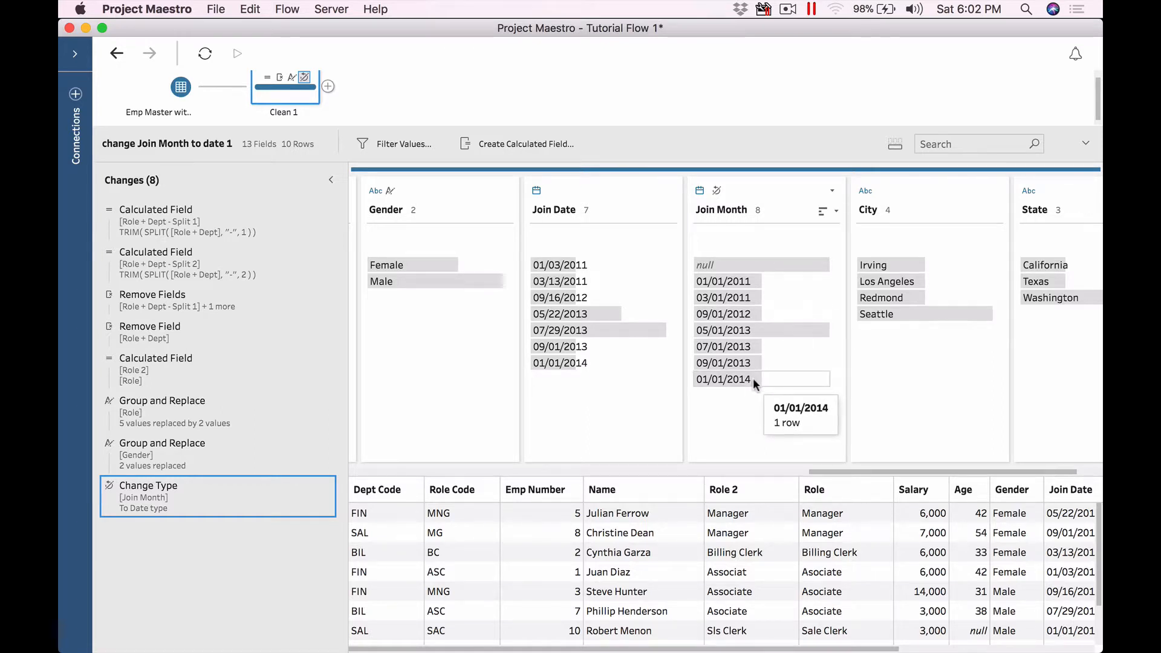
{"action": "left_click", "coordinate": [723, 264]}
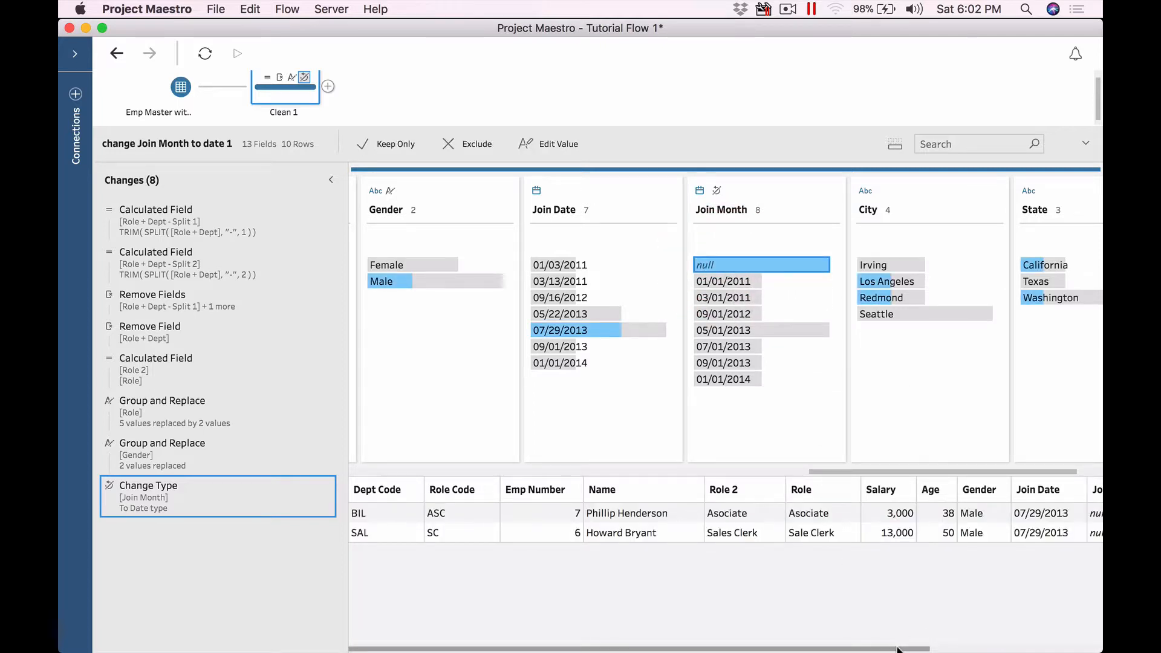
{"action": "left_click_drag", "start_coordinate": [900, 649], "coordinate": [1032, 629]}
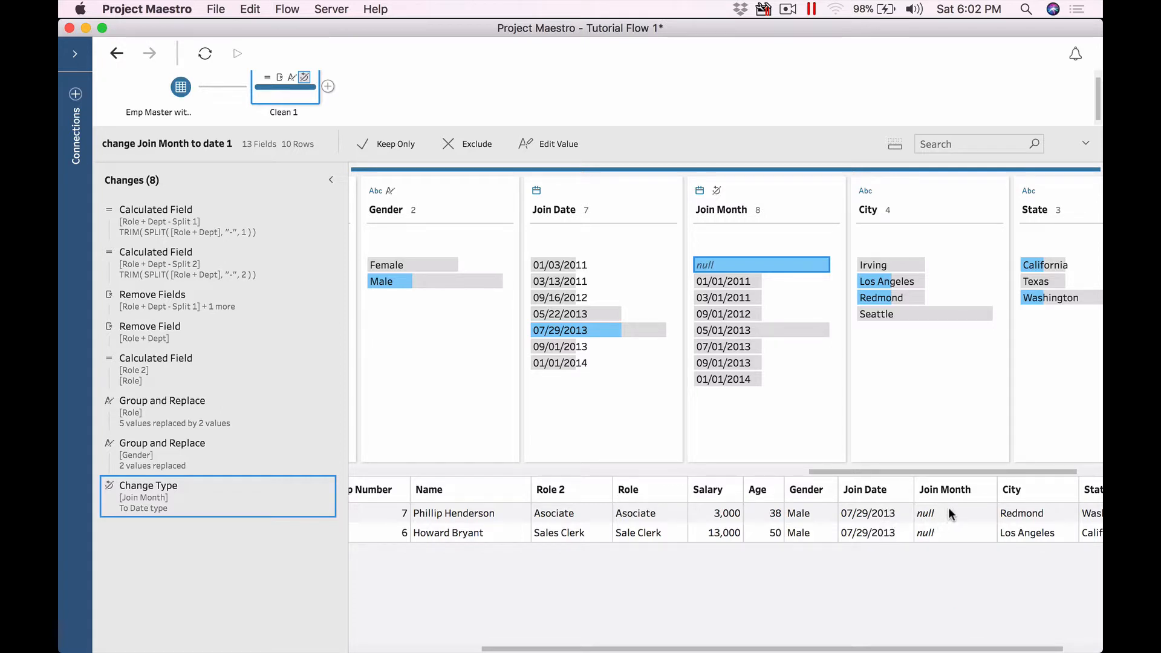
Step: Inspect the rows for 01/01/2011, 03/01/2011, 09/01/2012, 05/01/2013 and null again
{"action": "left_click", "coordinate": [729, 285]}
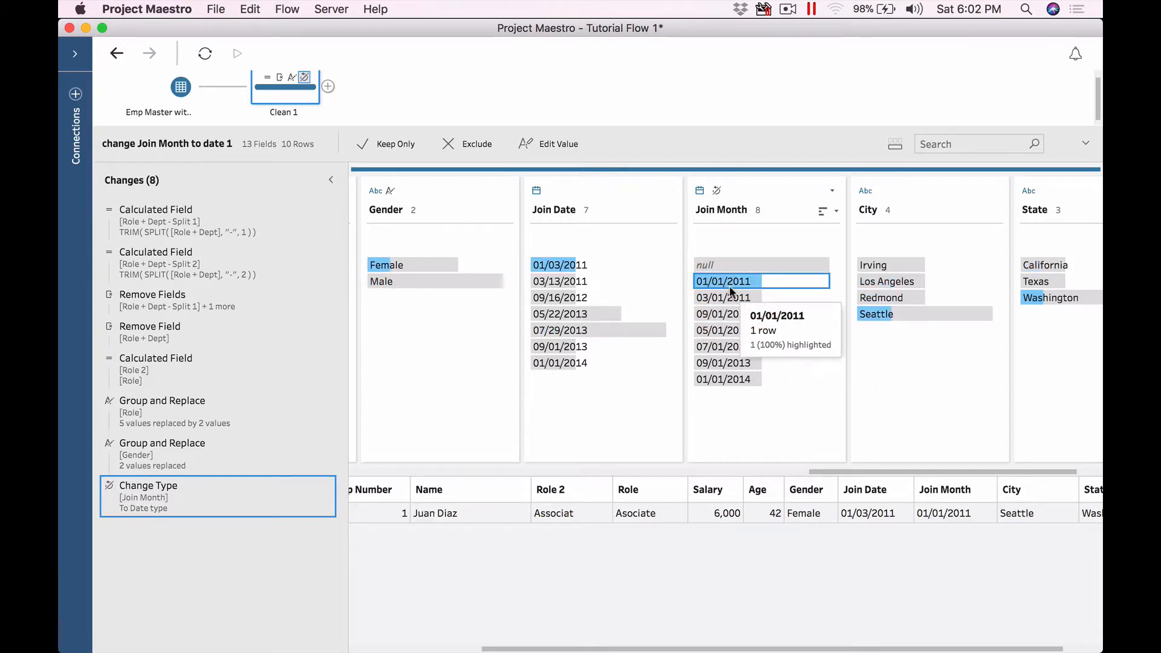
{"action": "left_click", "coordinate": [728, 296]}
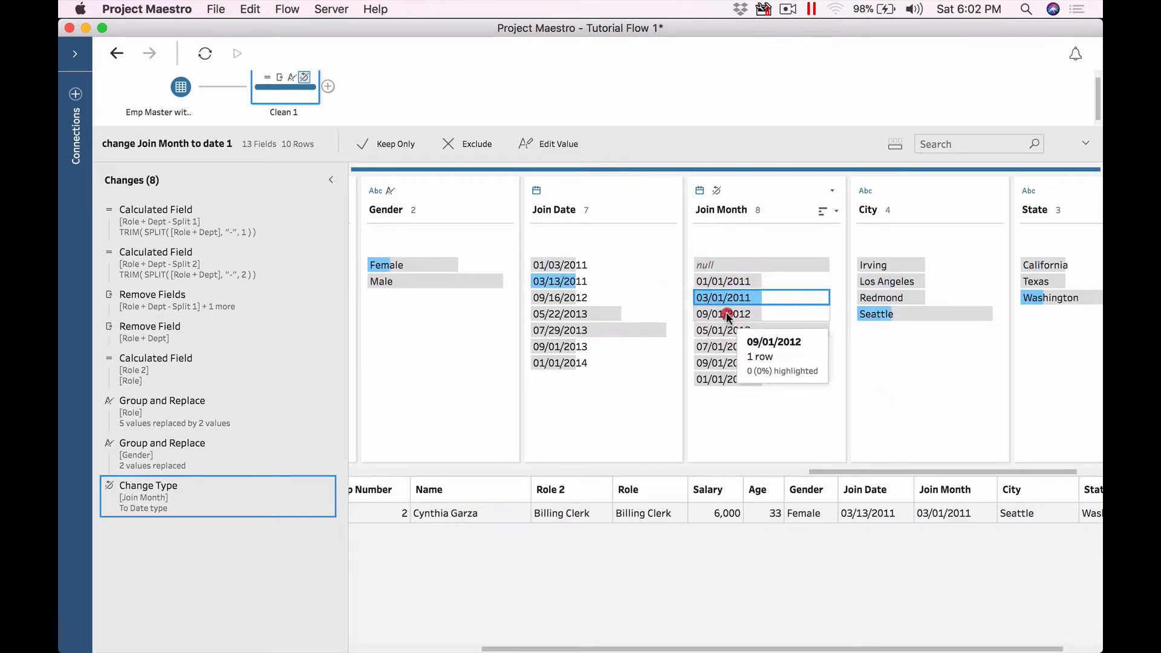
{"action": "left_click", "coordinate": [726, 314]}
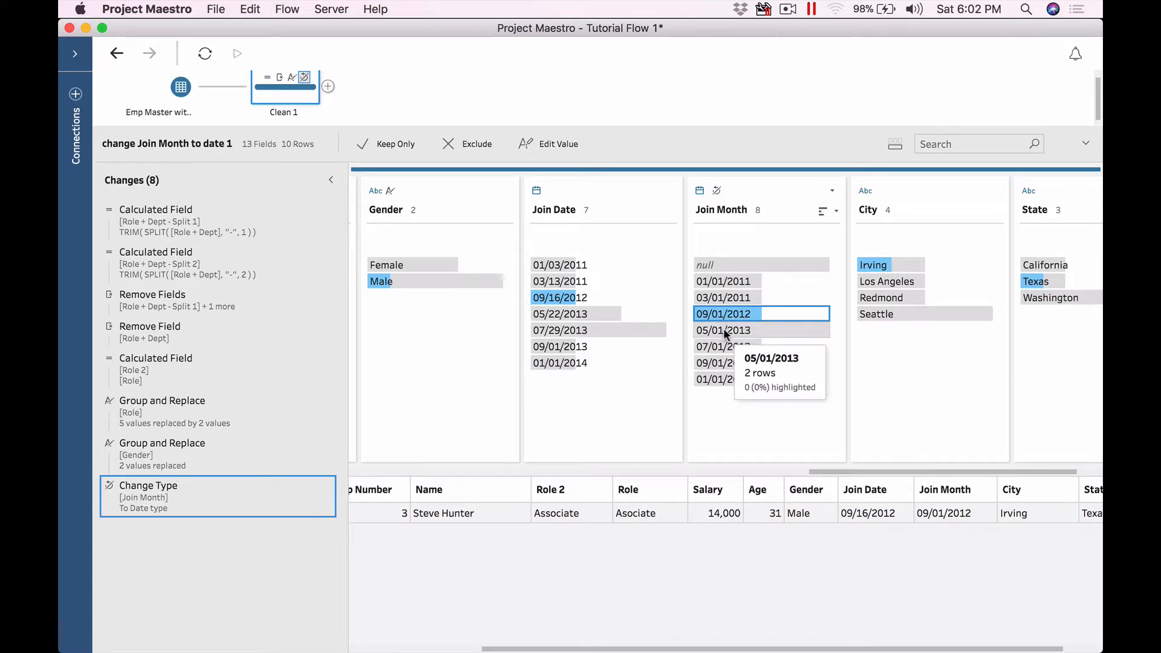
{"action": "left_click", "coordinate": [724, 330]}
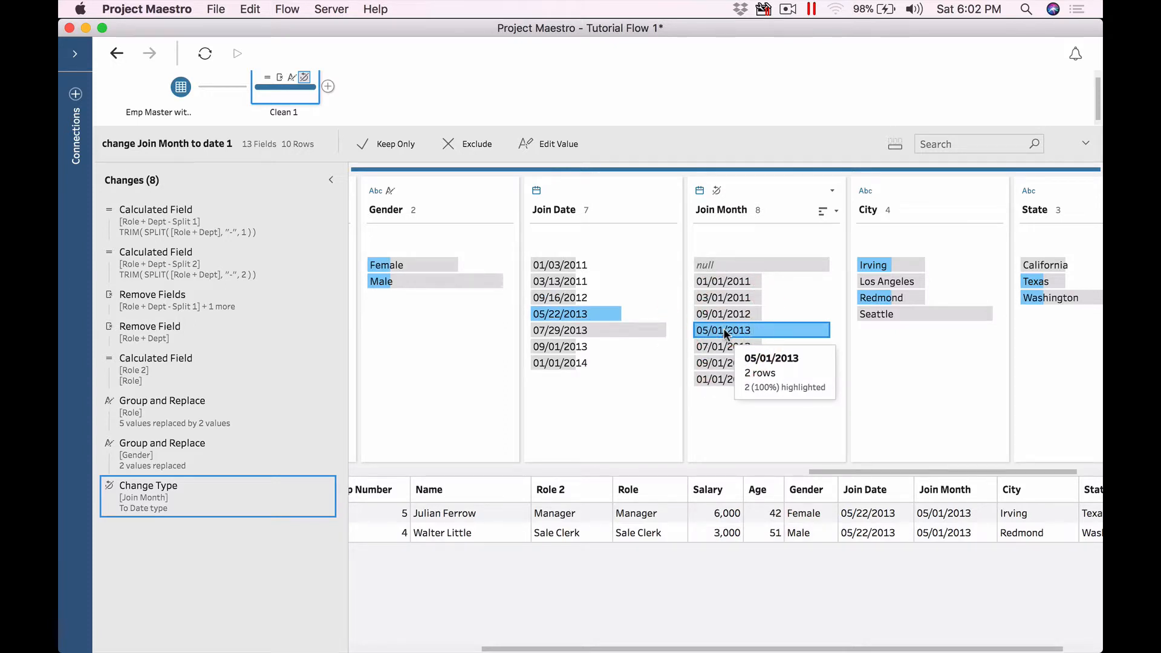
{"action": "left_click", "coordinate": [715, 264]}
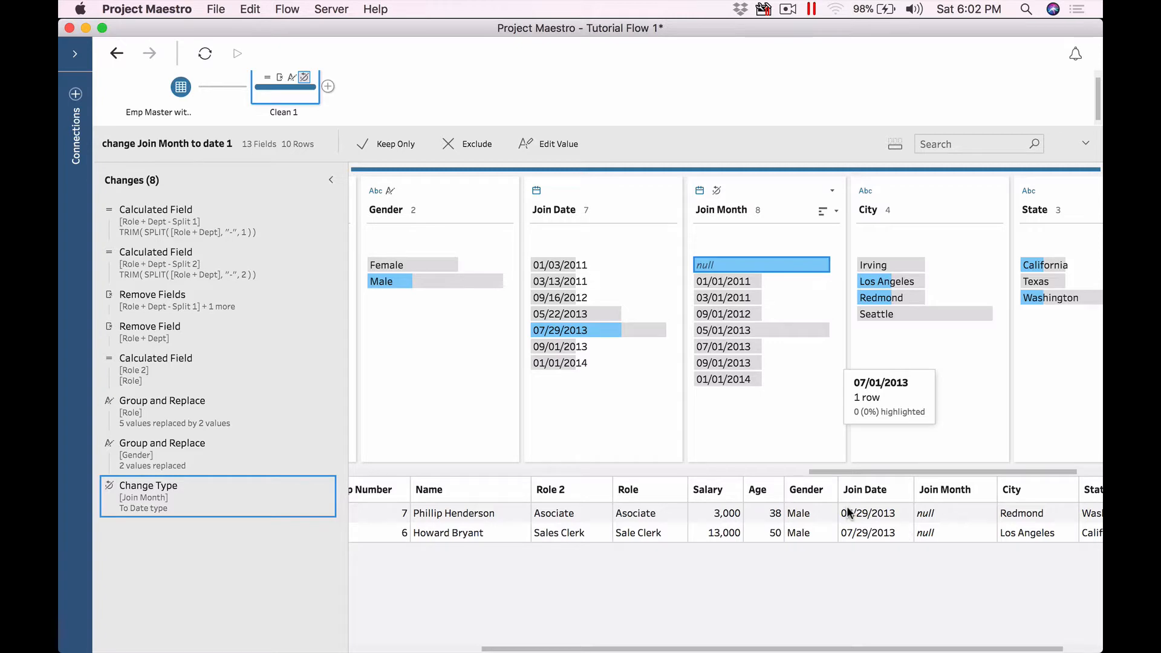
Step: In Excel, inspect the Join Date in J8 and the Join Month formula in K7
{"action": "key", "text": "super+Tab"}
{"action": "key", "text": "super+Tab"}
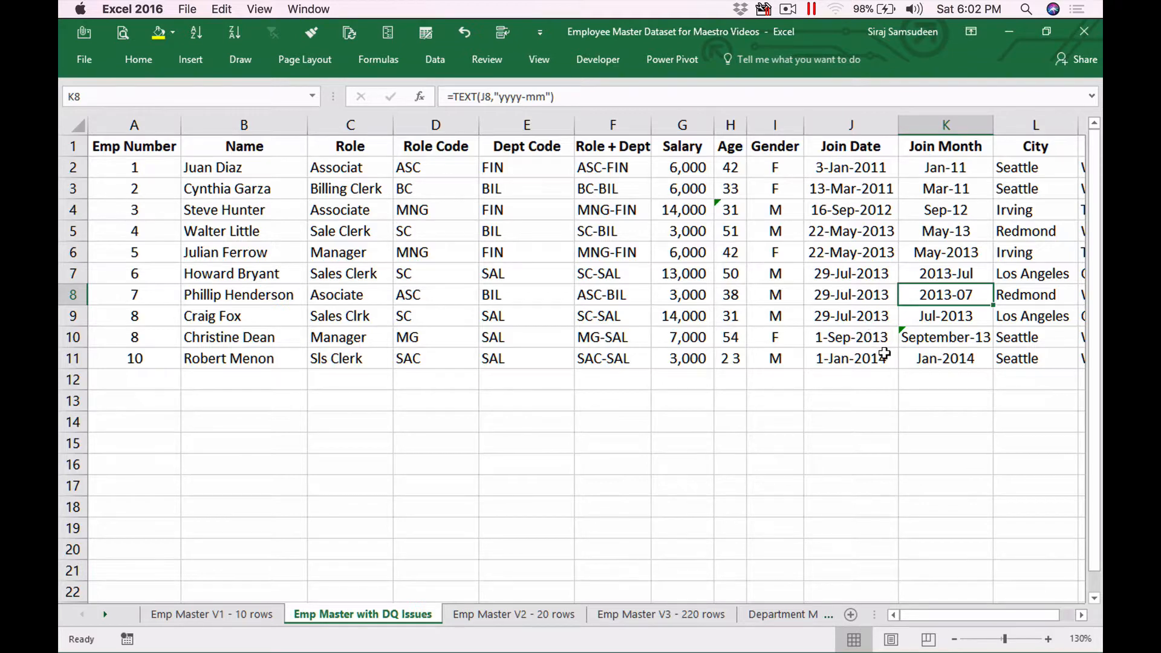
{"action": "left_click", "coordinate": [862, 304]}
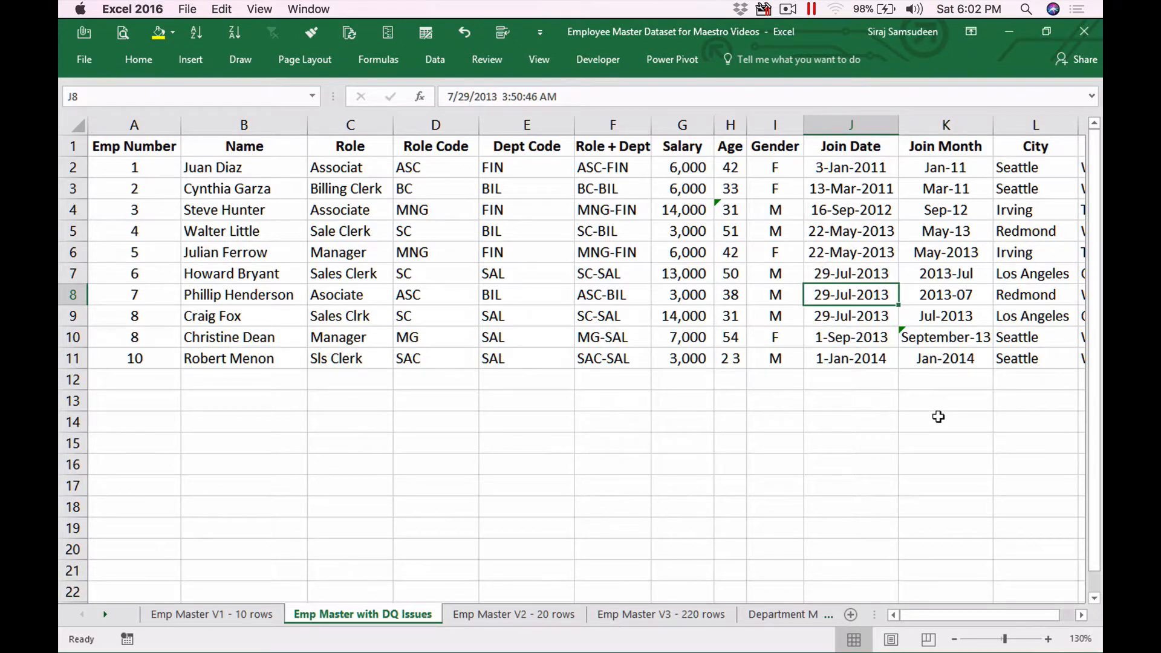
{"action": "left_click", "coordinate": [949, 271]}
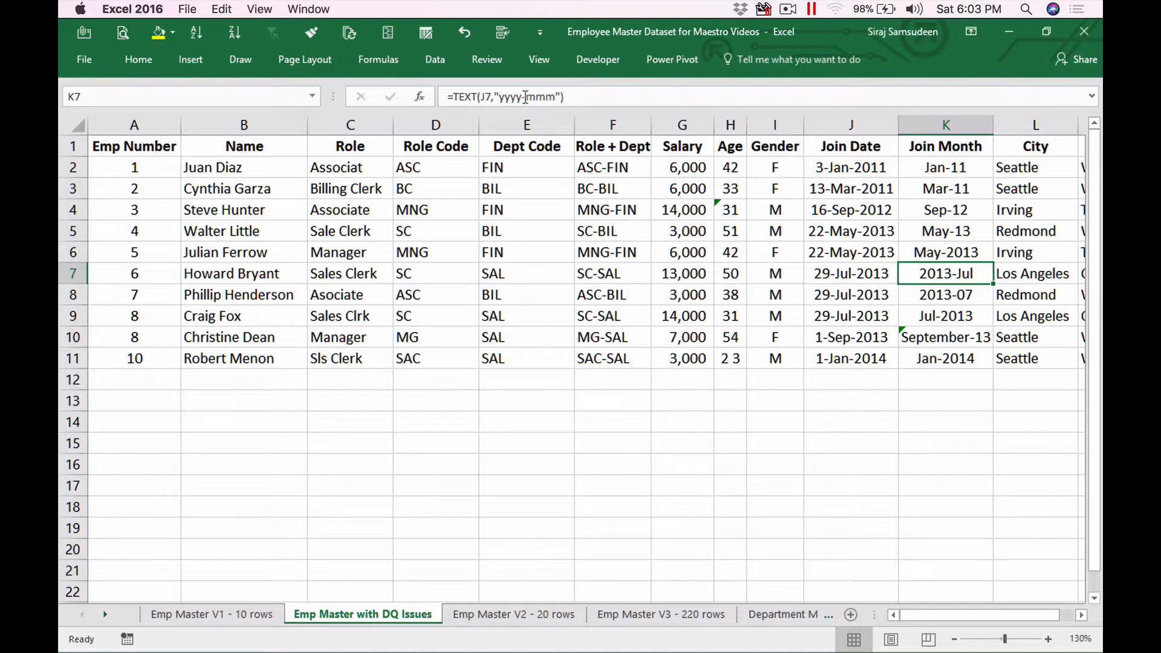
Step: Change K7's formula to =TEXT(J7,"mmm-yyyy") so it reads Jul-2013
{"action": "left_click_drag", "start_coordinate": [521, 97], "coordinate": [497, 97]}
{"action": "key", "text": "BackSpace"}
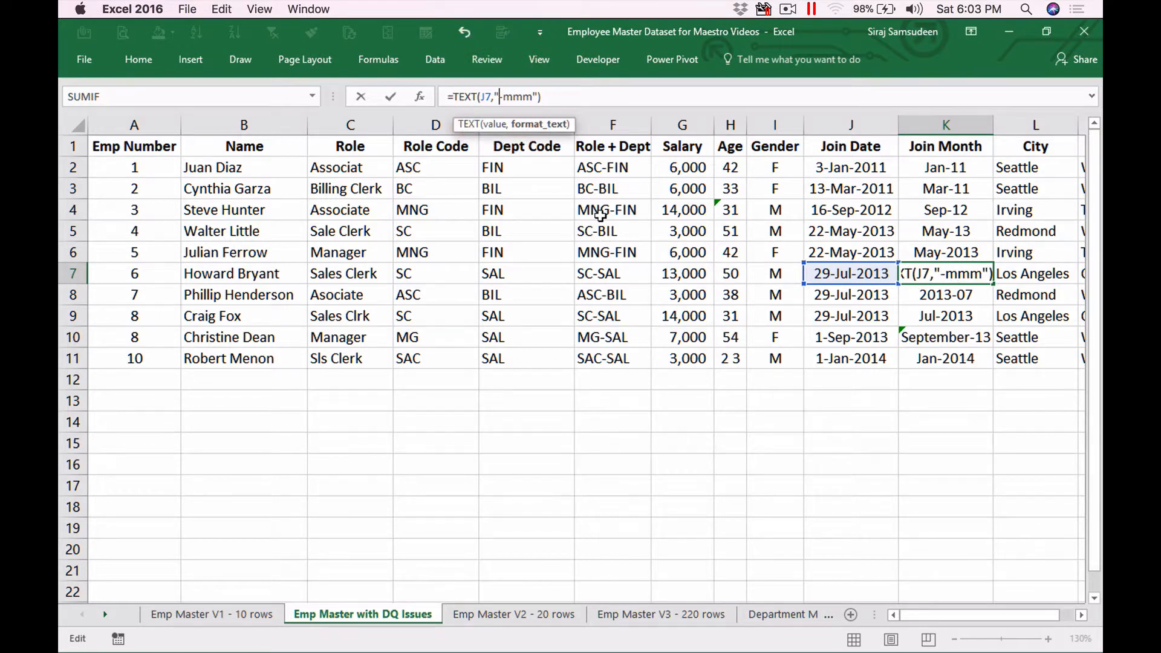
{"action": "key", "text": "Right"}
{"action": "key", "text": "Right"}
{"action": "key", "text": "Left"}
{"action": "key", "text": "BackSpace"}
{"action": "key", "text": "Right"}
{"action": "key", "text": "Right"}
{"action": "key", "text": "Right"}
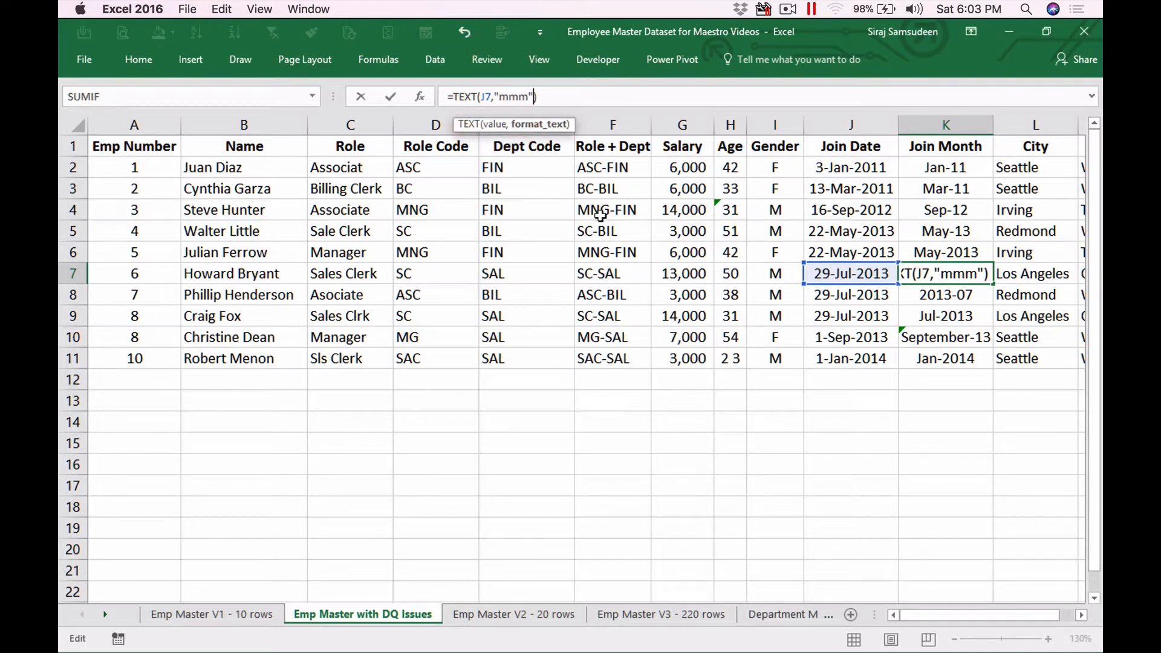
{"action": "type", "text": "-yyy"}
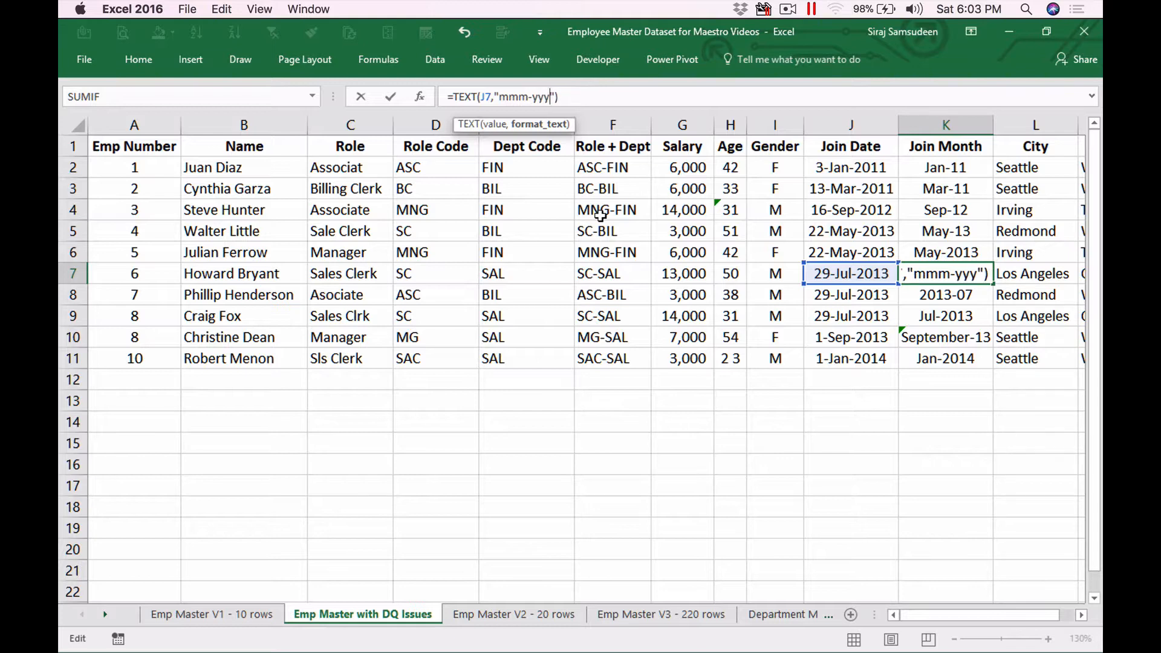
{"action": "type", "text": "y"}
{"action": "key", "text": "Return"}
{"action": "key", "text": "Up"}
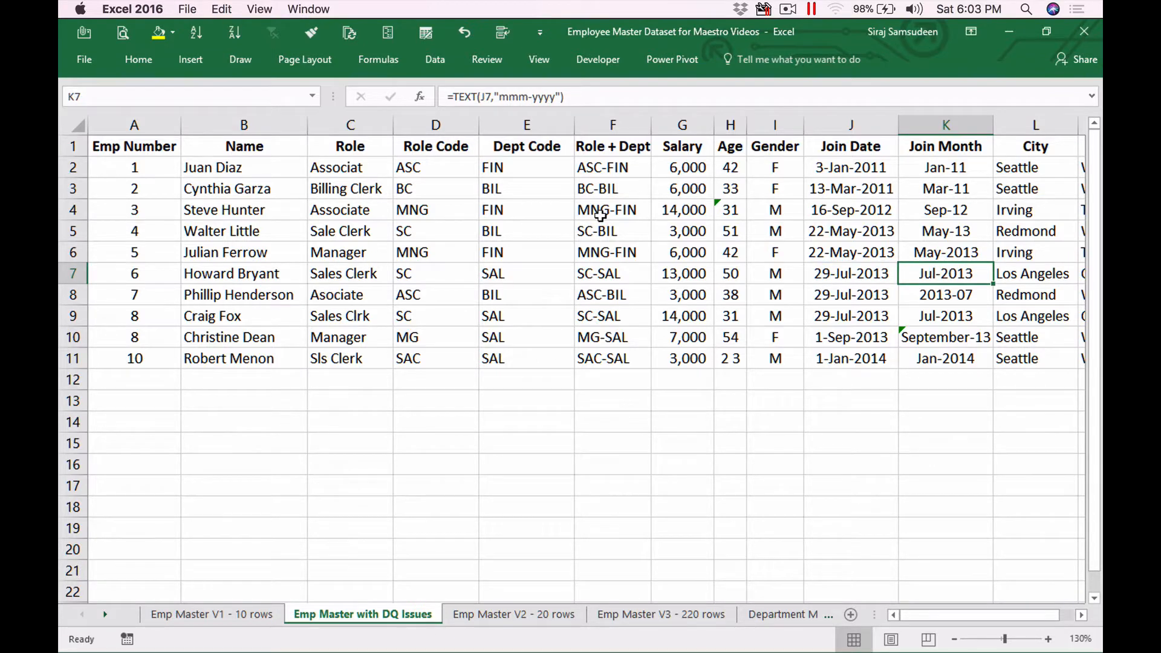
{"action": "key", "text": "super+Tab"}
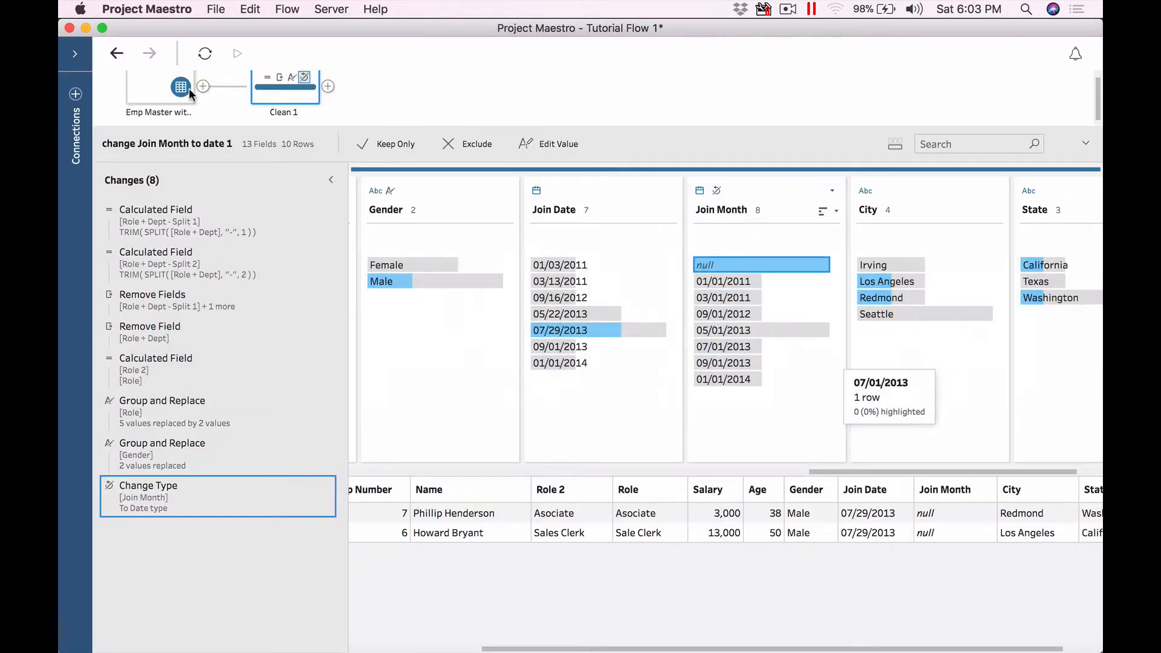
Step: Refresh the flow and view the one remaining null Join Month row in Clean 1
{"action": "left_click", "coordinate": [205, 55]}
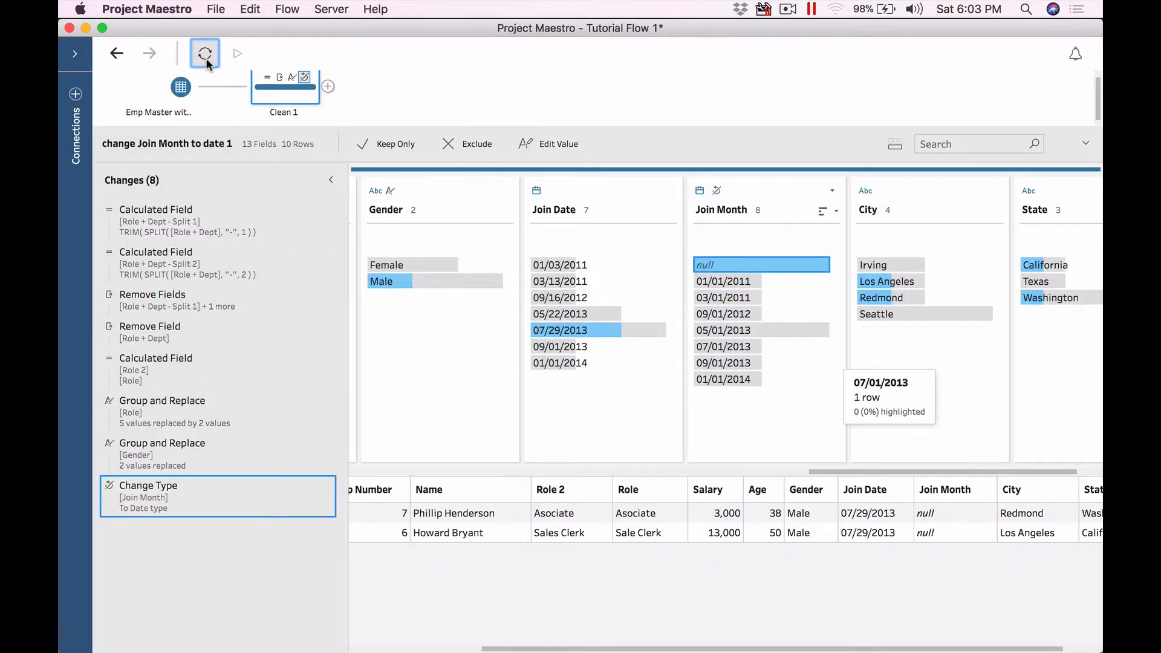
{"action": "left_click", "coordinate": [279, 83]}
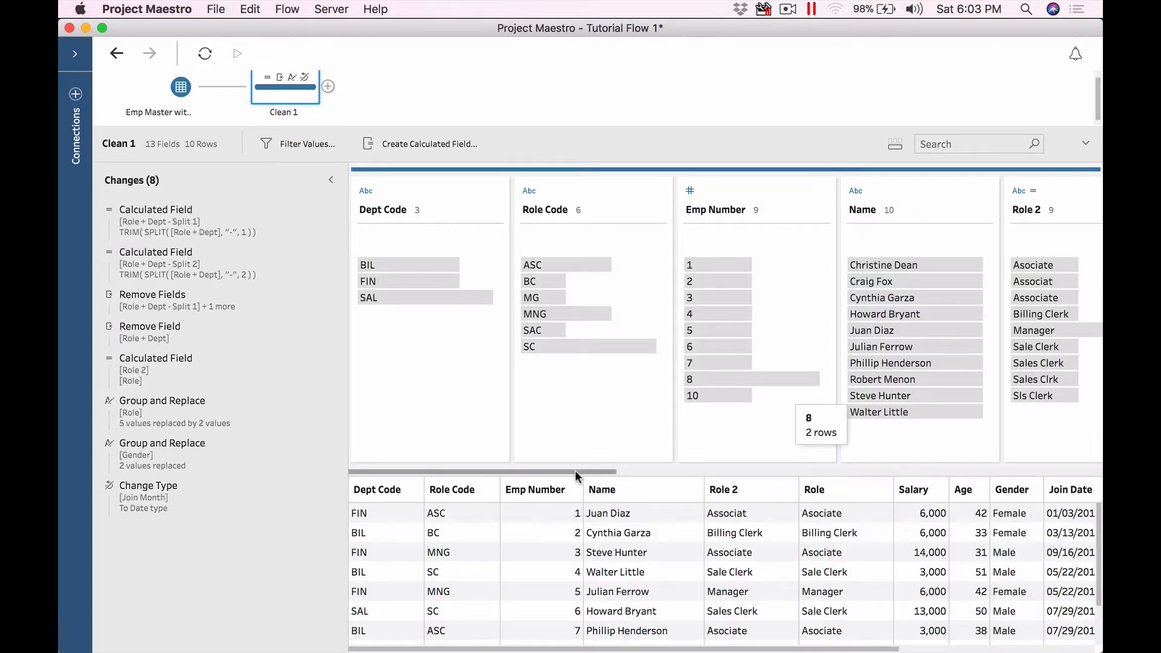
{"action": "left_click", "coordinate": [896, 469]}
{"action": "left_click_drag", "start_coordinate": [895, 466], "coordinate": [980, 464]}
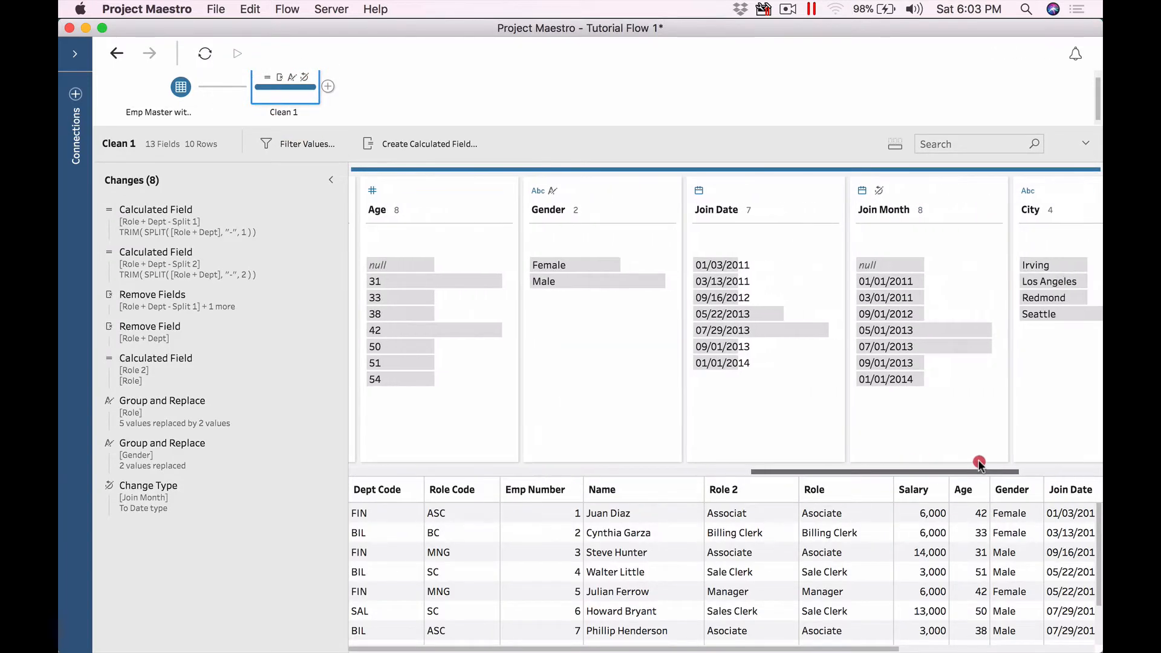
{"action": "left_click", "coordinate": [883, 266]}
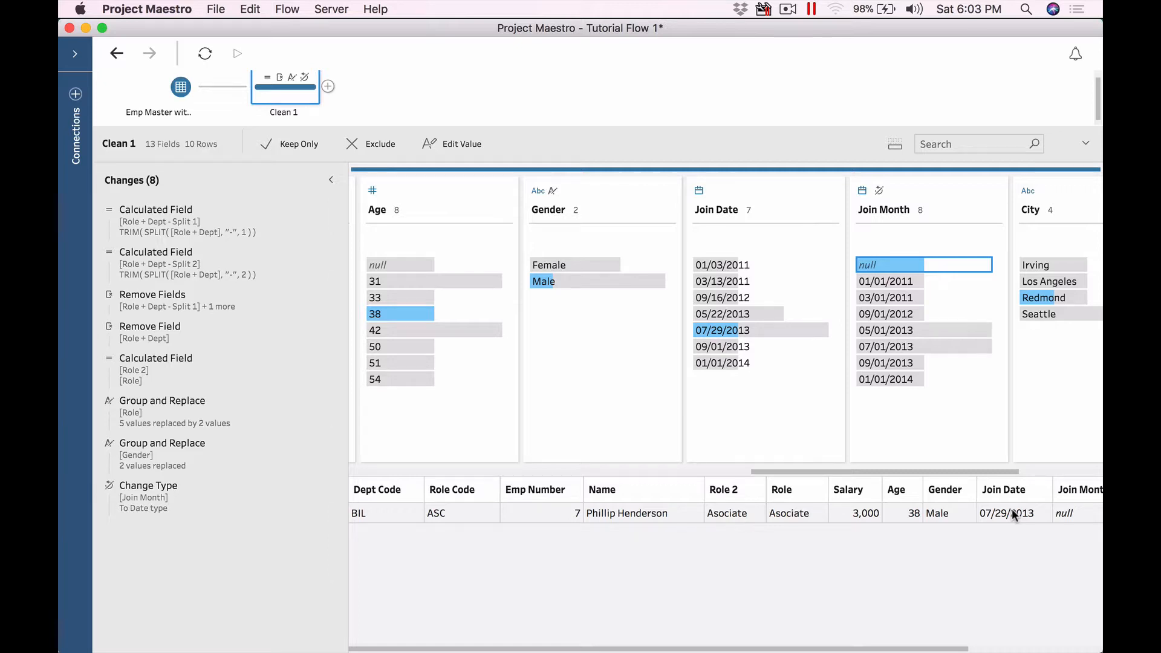
Step: In Excel, compare the Join Month formulas in K7 through K10
{"action": "key", "text": "super+Tab"}
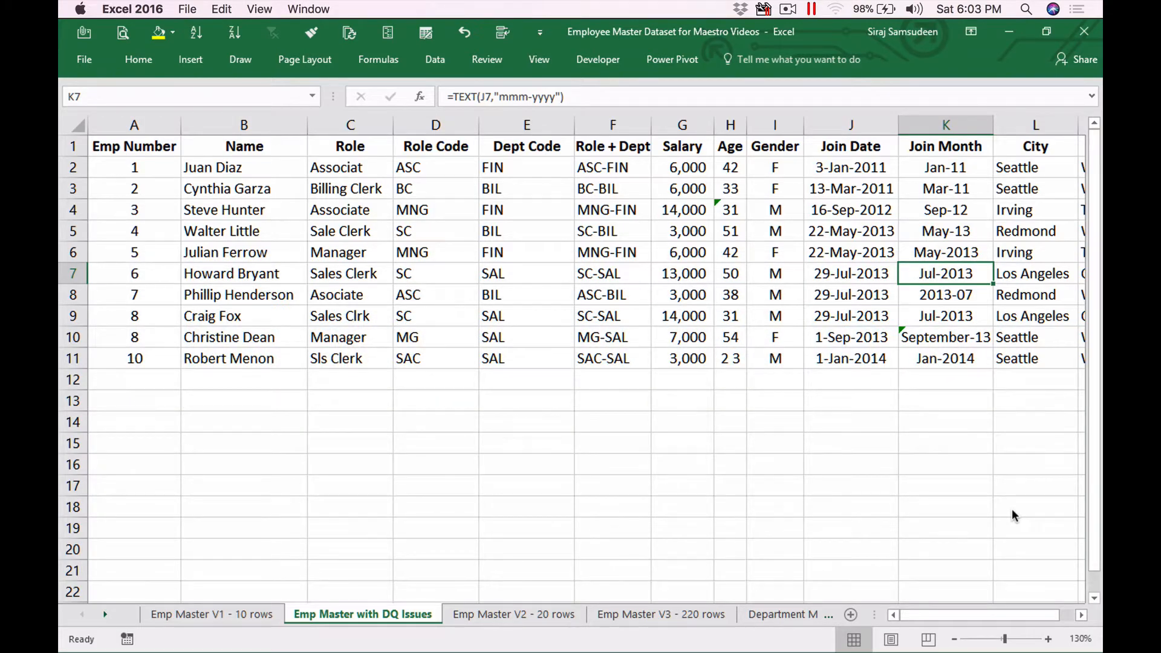
{"action": "key", "text": "Down"}
{"action": "key", "text": "Down"}
{"action": "key", "text": "Down"}
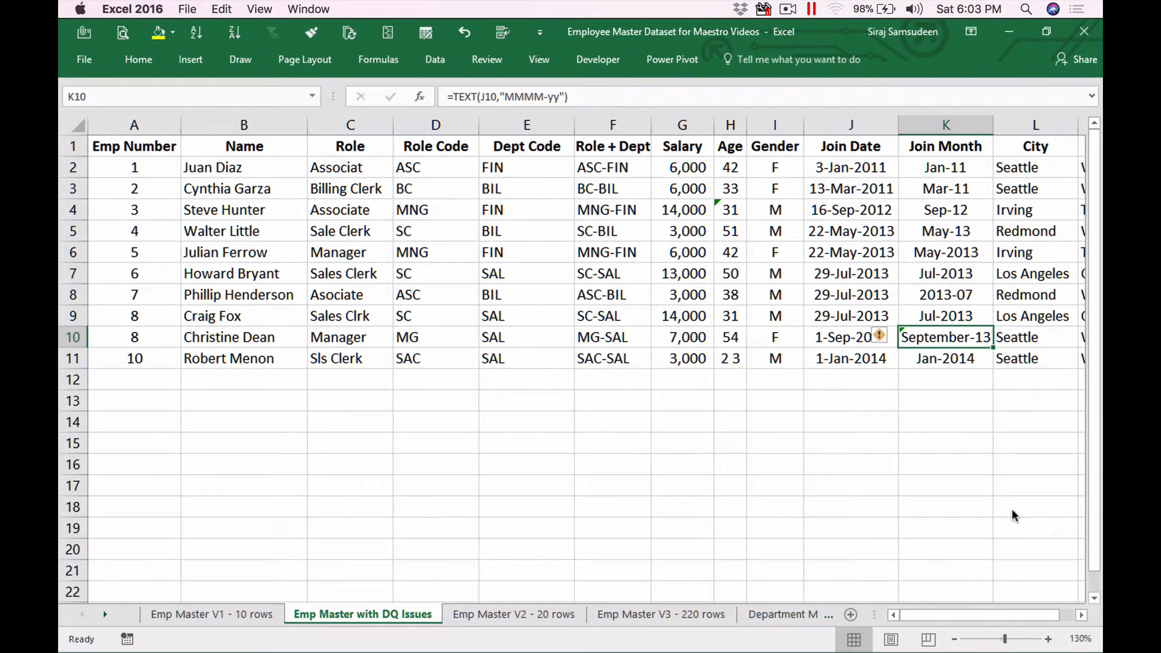
{"action": "key", "text": "Up"}
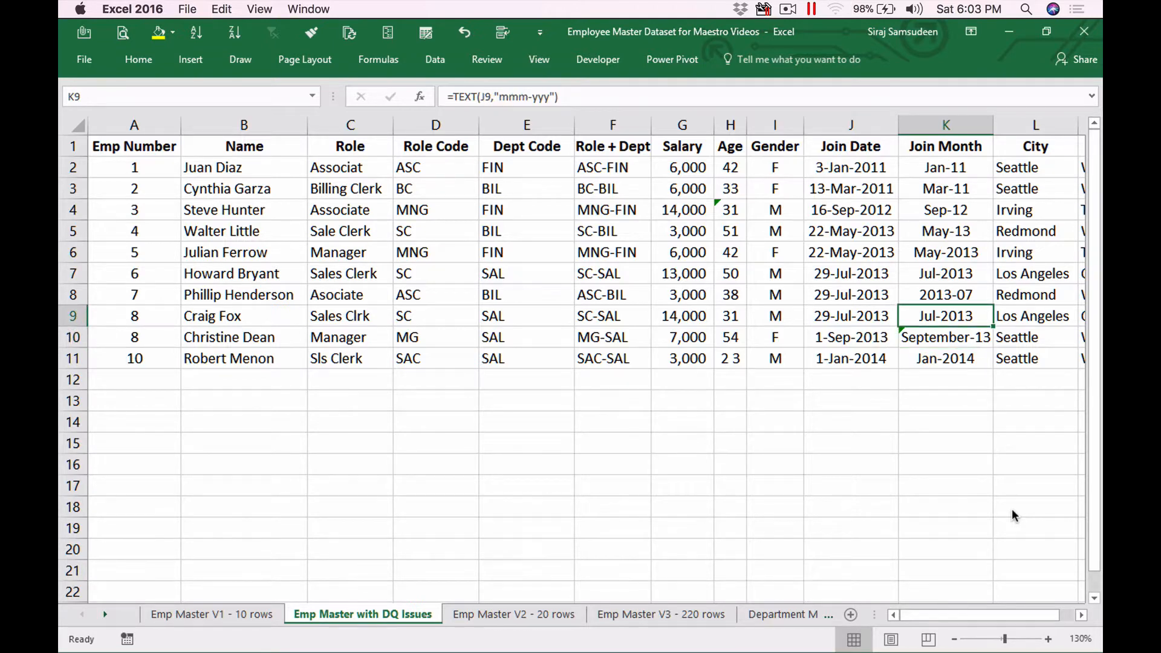
{"action": "key", "text": "Up"}
{"action": "key", "text": "Up"}
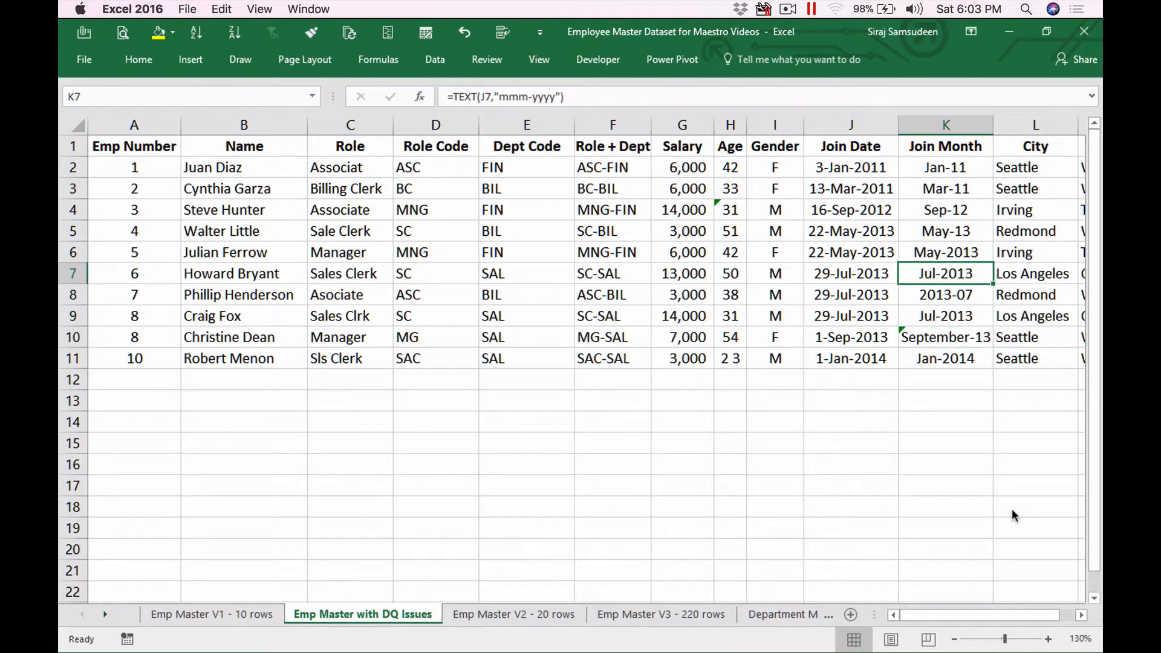
{"action": "key", "text": "Down"}
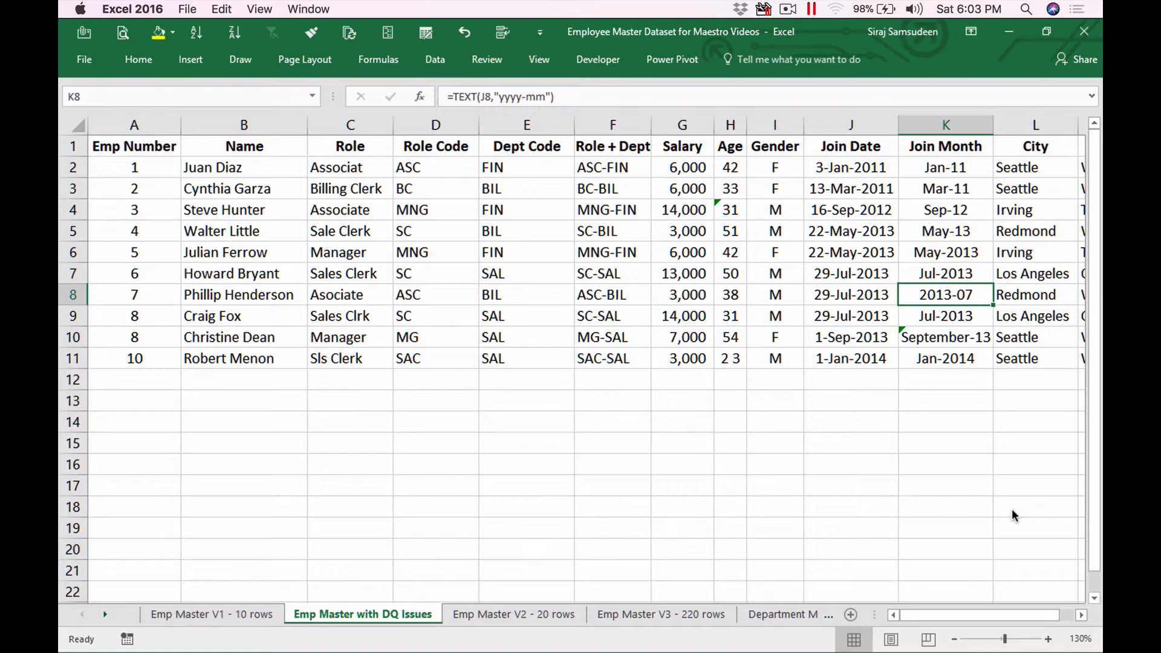
Step: Edit K8's formula to =TEXT(J8,"mm-yyyy") so it shows 07-2013
{"action": "left_click", "coordinate": [501, 97]}
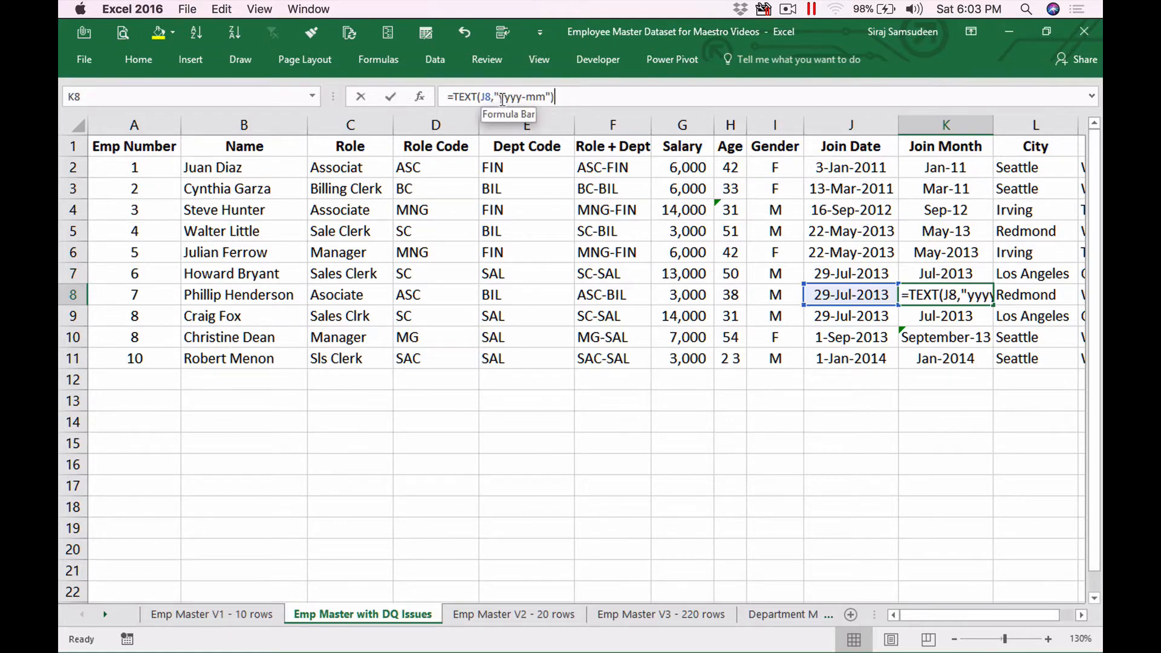
{"action": "type", "text": "mm-"}
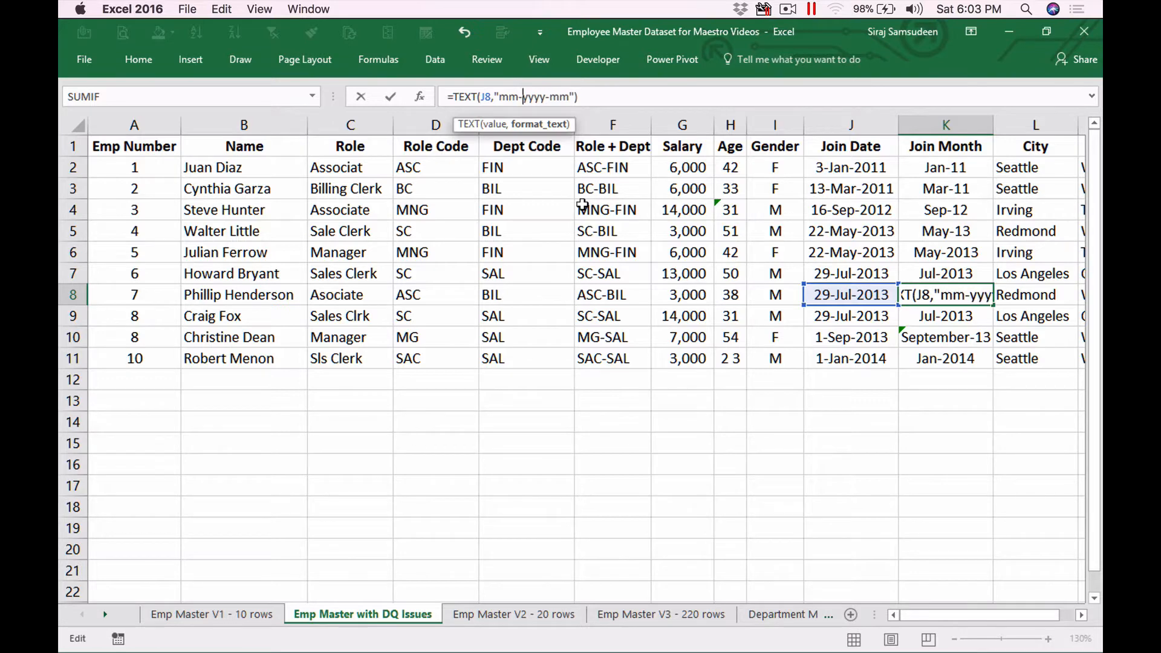
{"action": "key", "text": "Right"}
{"action": "key", "text": "Right"}
{"action": "key", "text": "Right"}
{"action": "key", "text": "Right"}
{"action": "key", "text": "Right"}
{"action": "key", "text": "Right"}
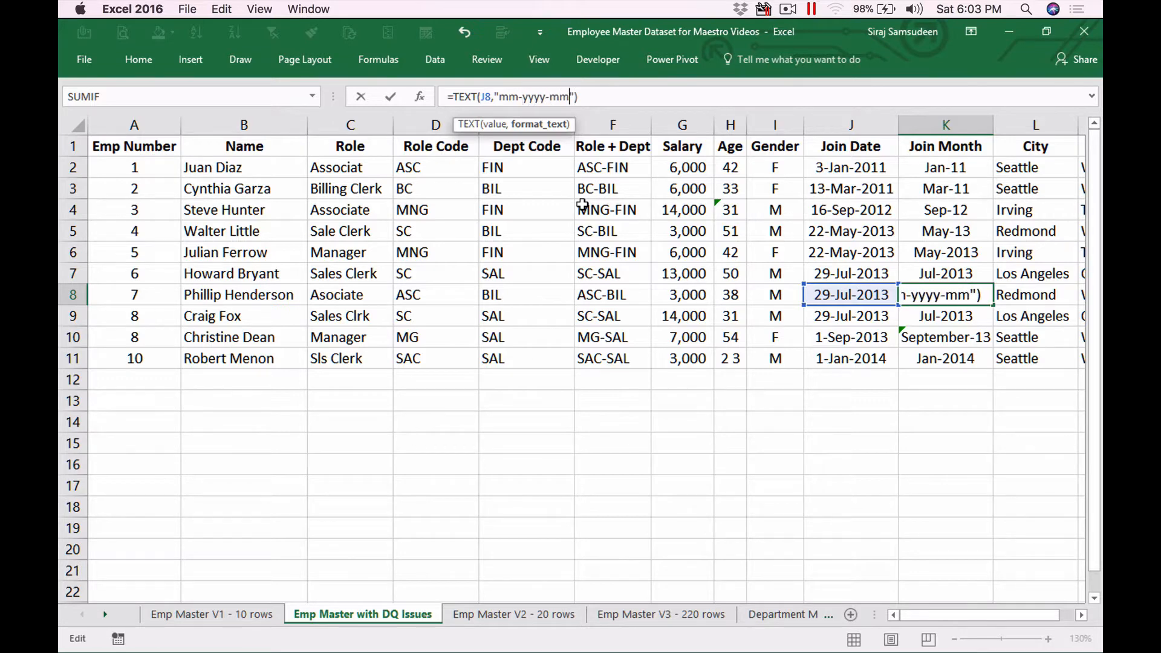
{"action": "key", "text": "BackSpace"}
{"action": "key", "text": "BackSpace"}
{"action": "key", "text": "BackSpace"}
{"action": "key", "text": "Return"}
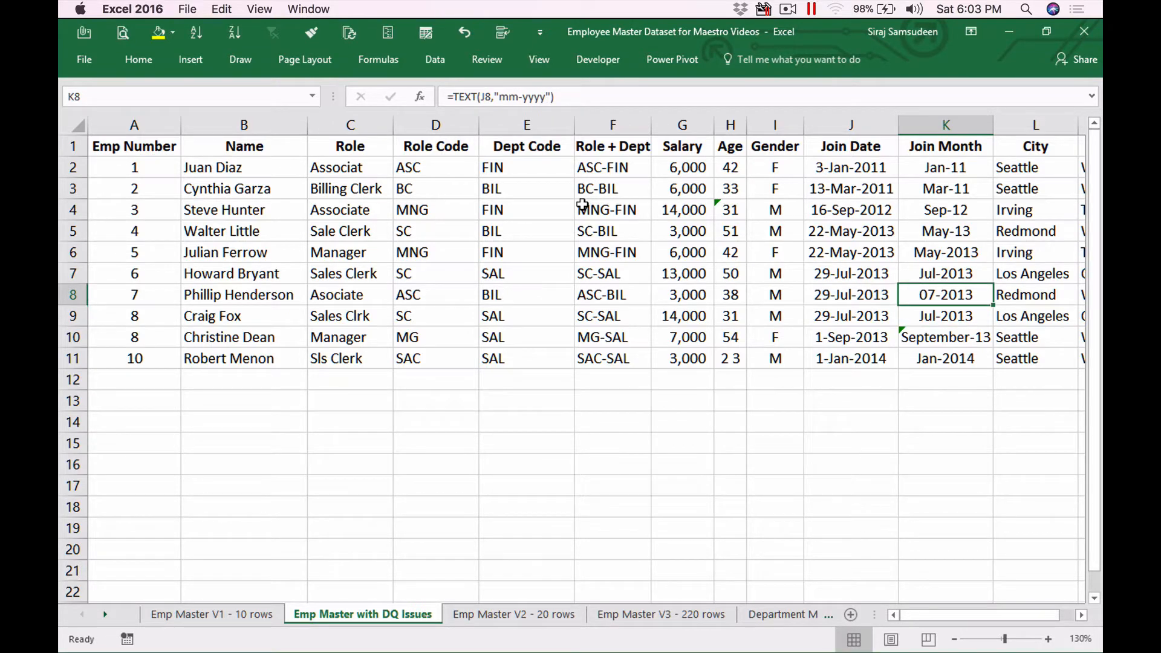
{"action": "key", "text": "super+Tab"}
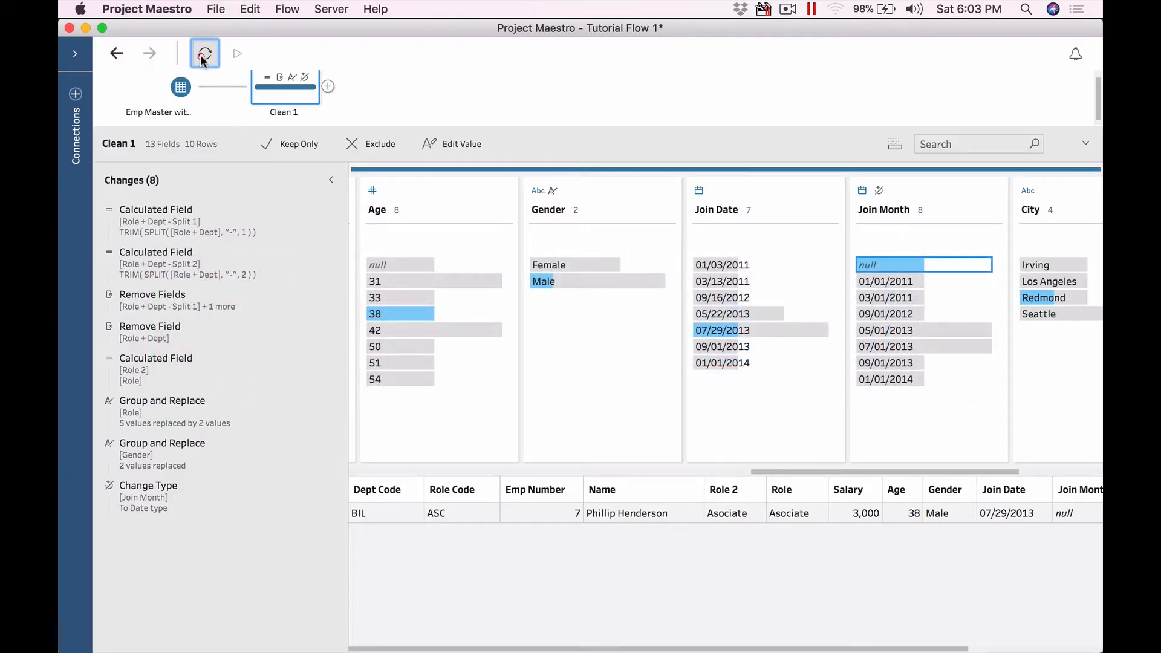
Step: Rerun the flow, return to Clean 1 and isolate the row with a null Join Month
{"action": "left_click", "coordinate": [203, 60]}
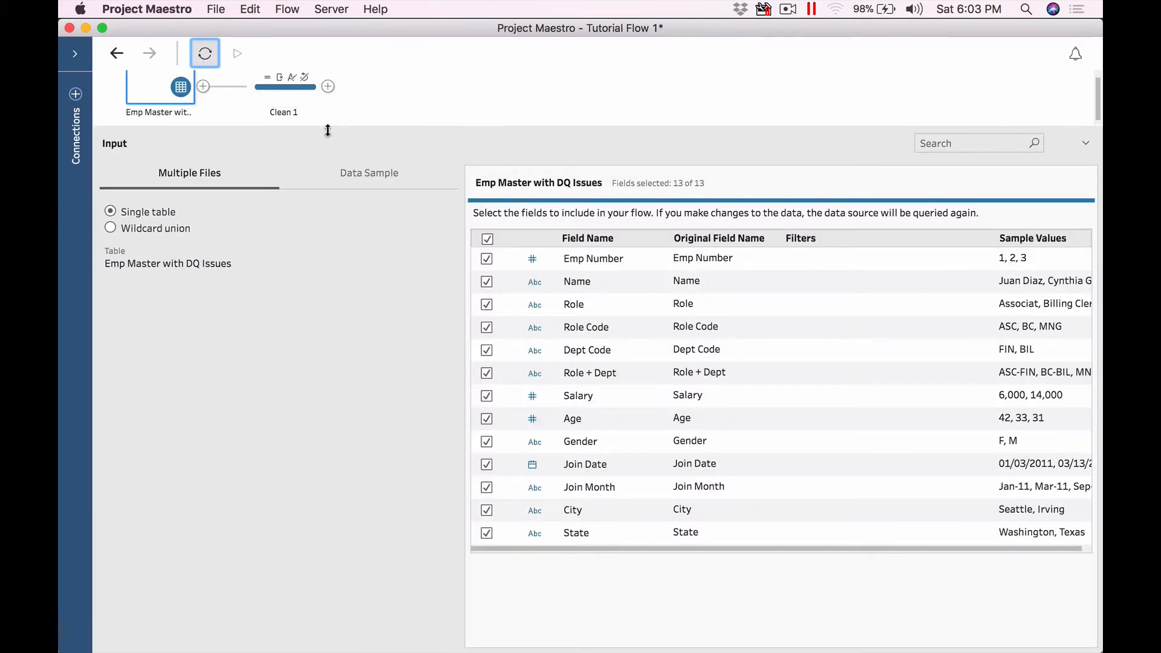
{"action": "left_click", "coordinate": [270, 87]}
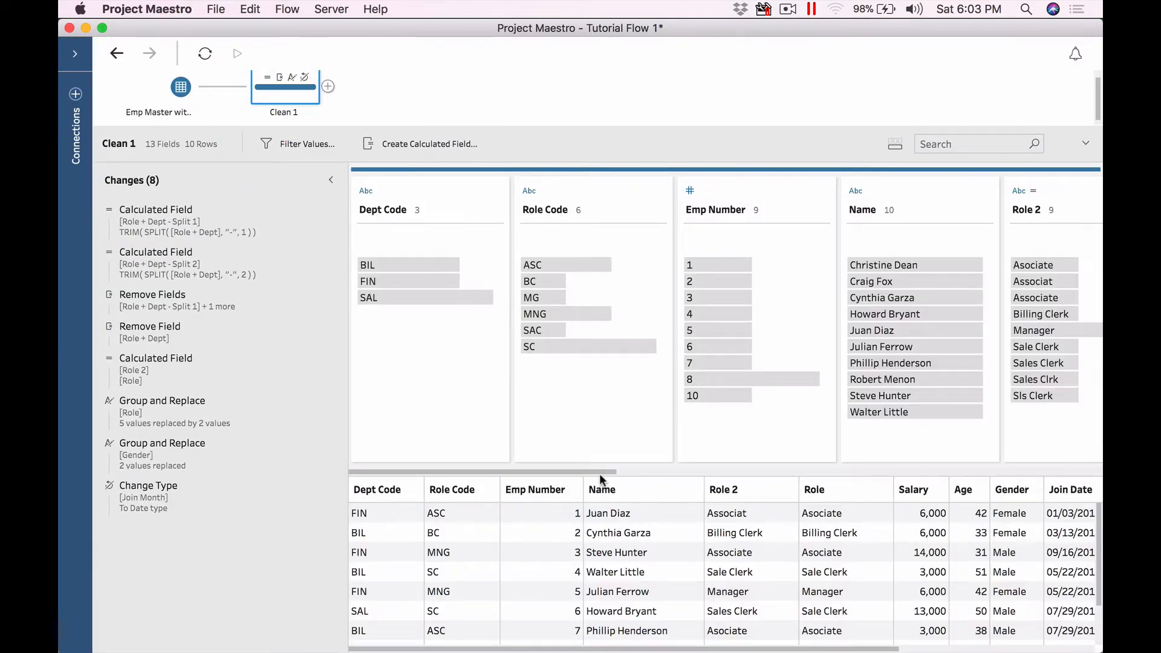
{"action": "left_click_drag", "start_coordinate": [600, 472], "coordinate": [987, 470]}
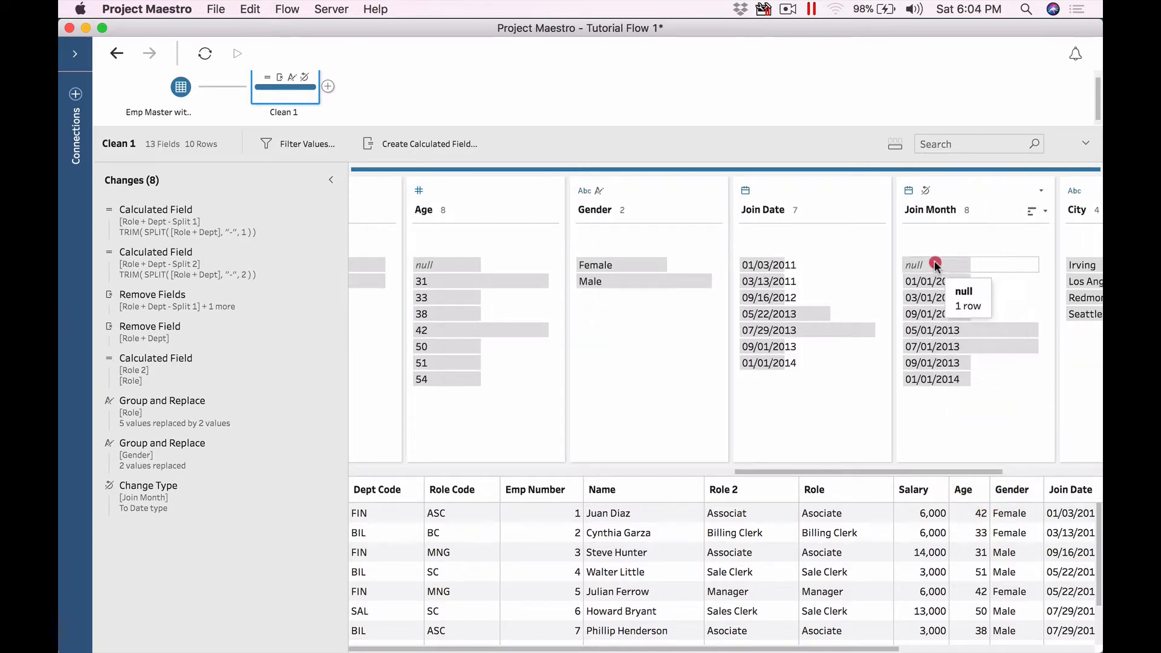
{"action": "left_click", "coordinate": [1004, 265]}
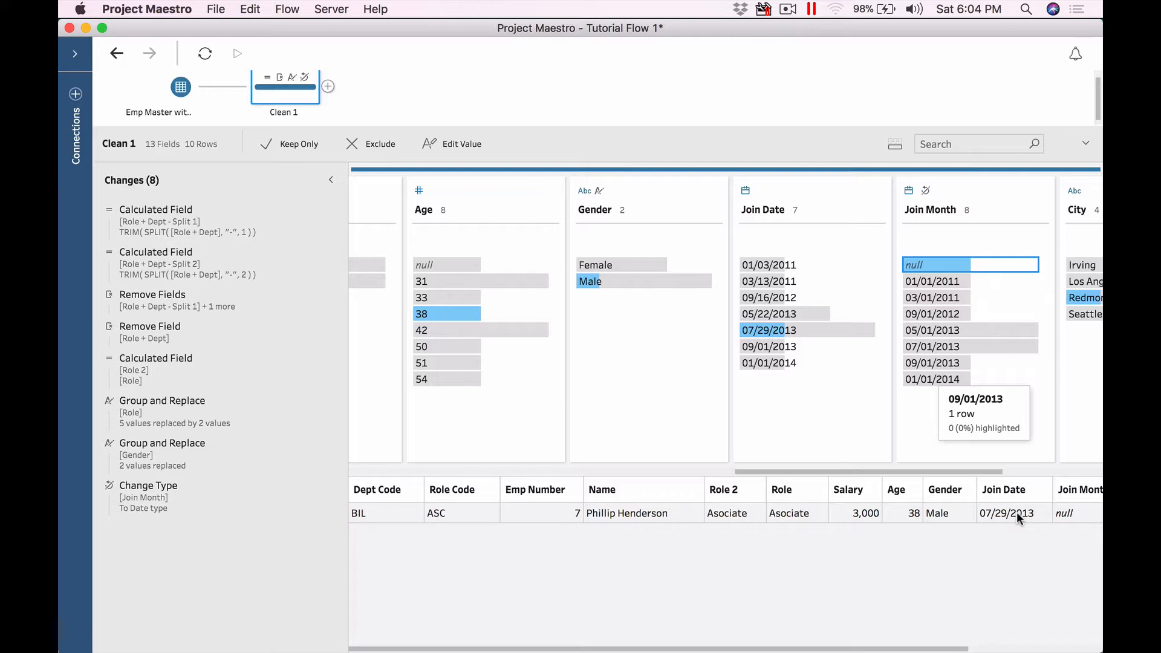
Step: Start editing employee 7's null Join Month, cancel, then go to the presentation slide
{"action": "right_click", "coordinate": [948, 262]}
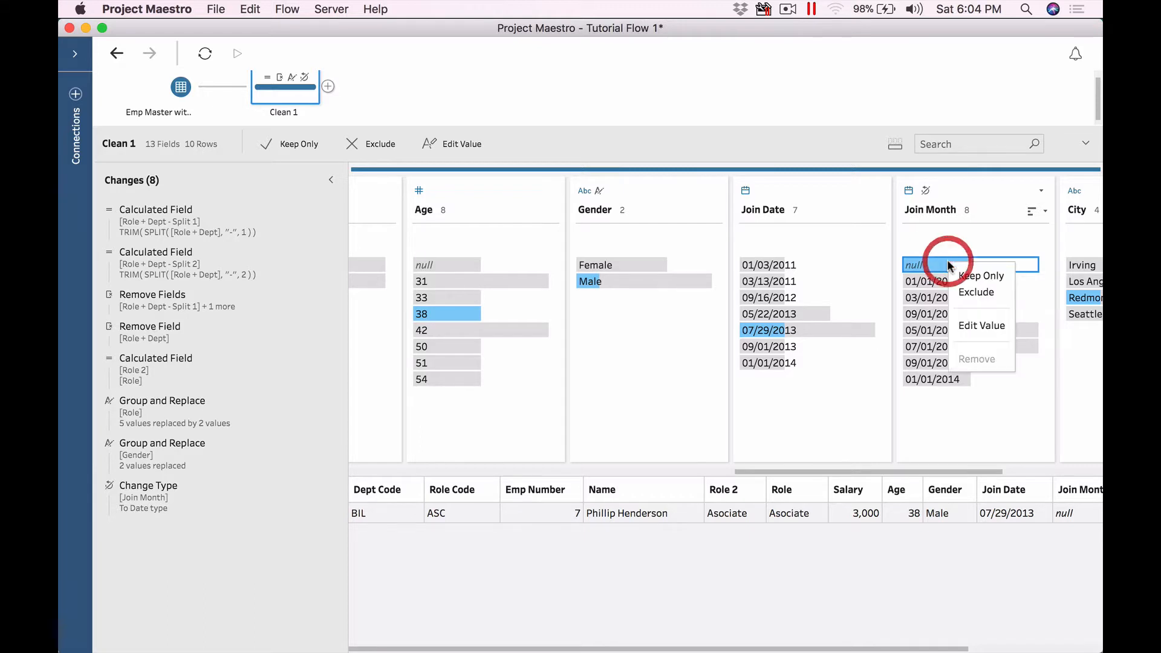
{"action": "left_click", "coordinate": [981, 326]}
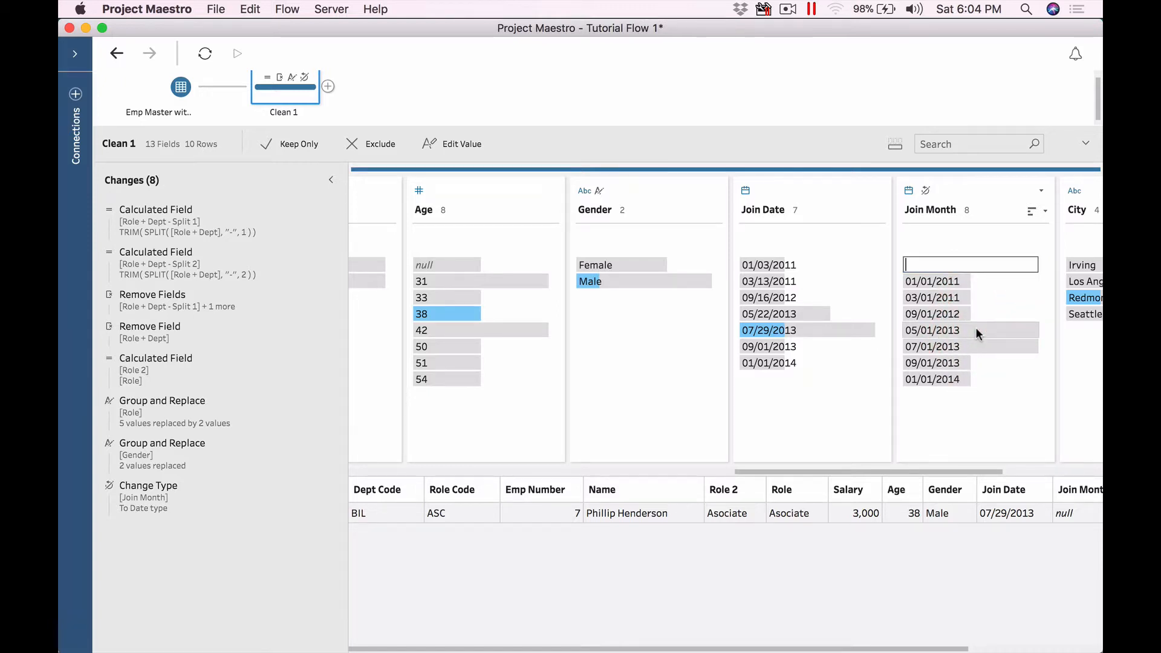
{"action": "key", "text": "Escape"}
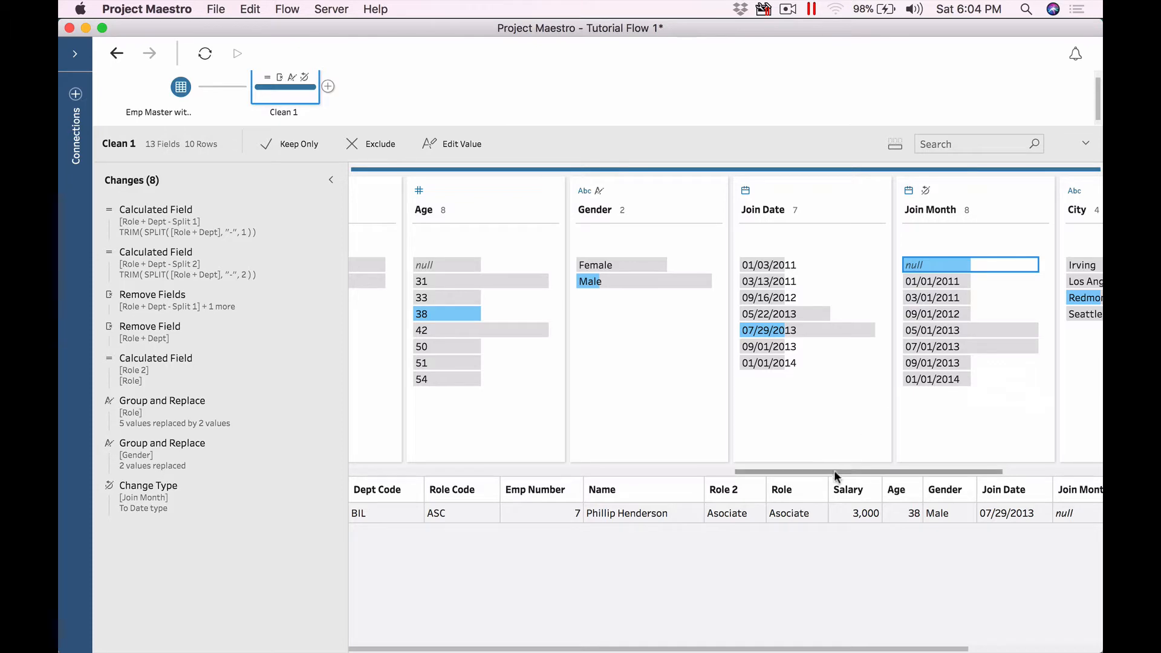
{"action": "left_click_drag", "start_coordinate": [836, 472], "coordinate": [908, 471]}
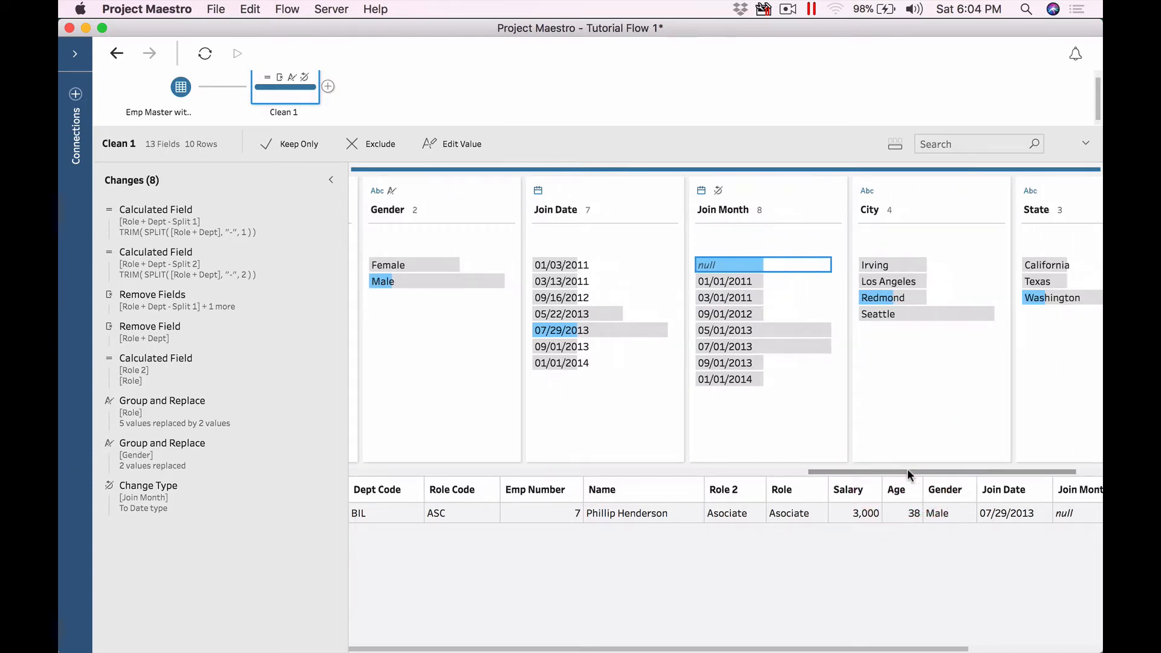
{"action": "key", "text": "super+Tab"}
{"action": "key", "text": "super+Tab"}
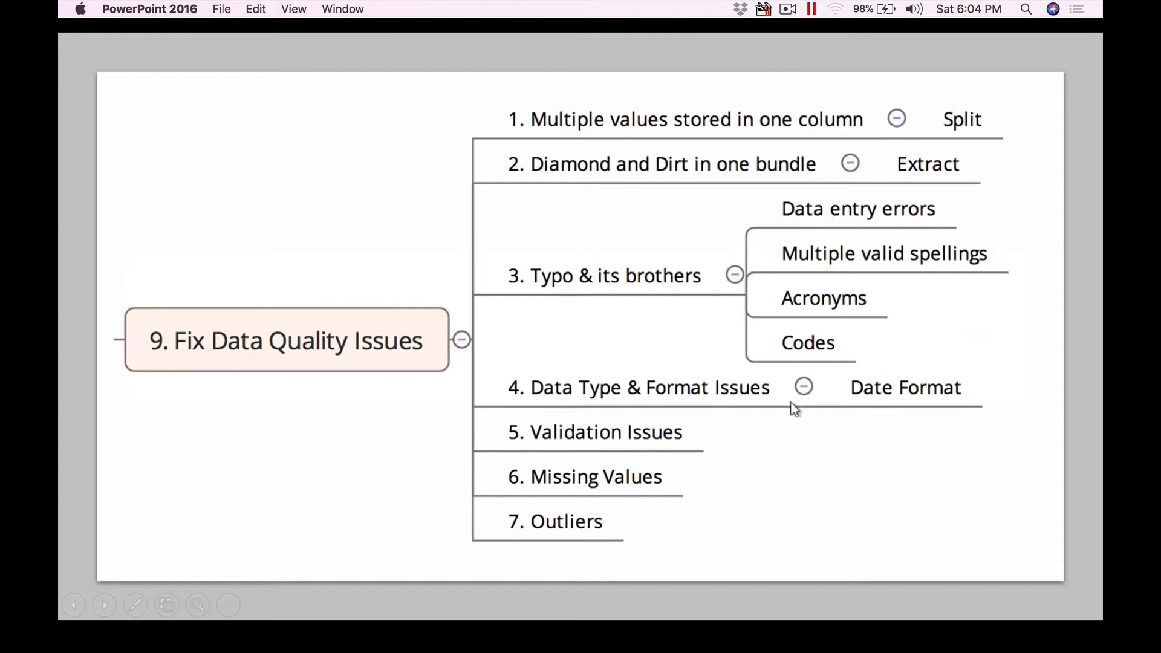
Step: Cycle past the Excel workbook back to the Project Maestro flow
{"action": "key", "text": "super+Tab"}
{"action": "key", "text": "super+Tab"}
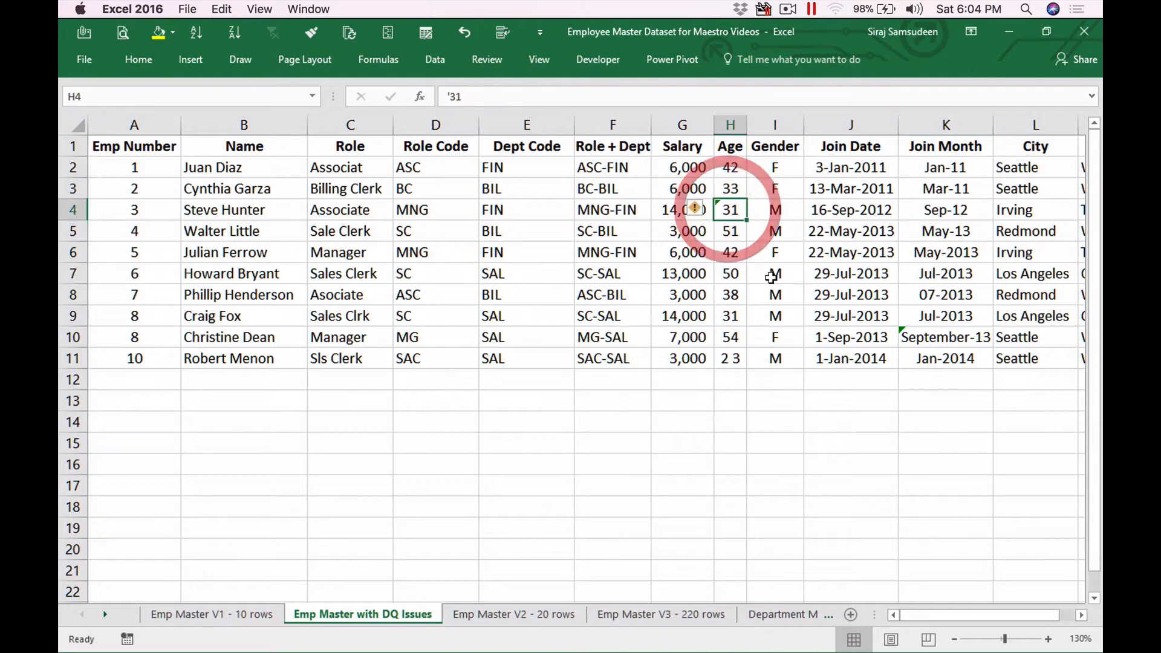
{"action": "key", "text": "super+Tab"}
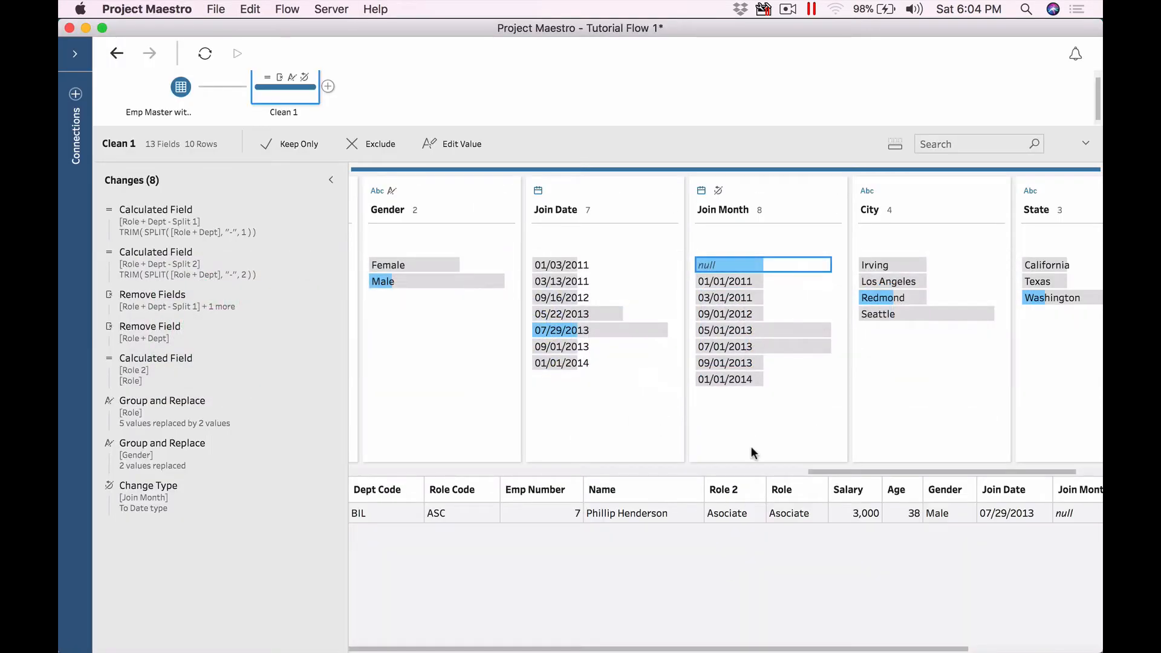
Step: Search fields for 'age' and isolate the row with a null Age
{"action": "left_click", "coordinate": [962, 144]}
{"action": "type", "text": "age"}
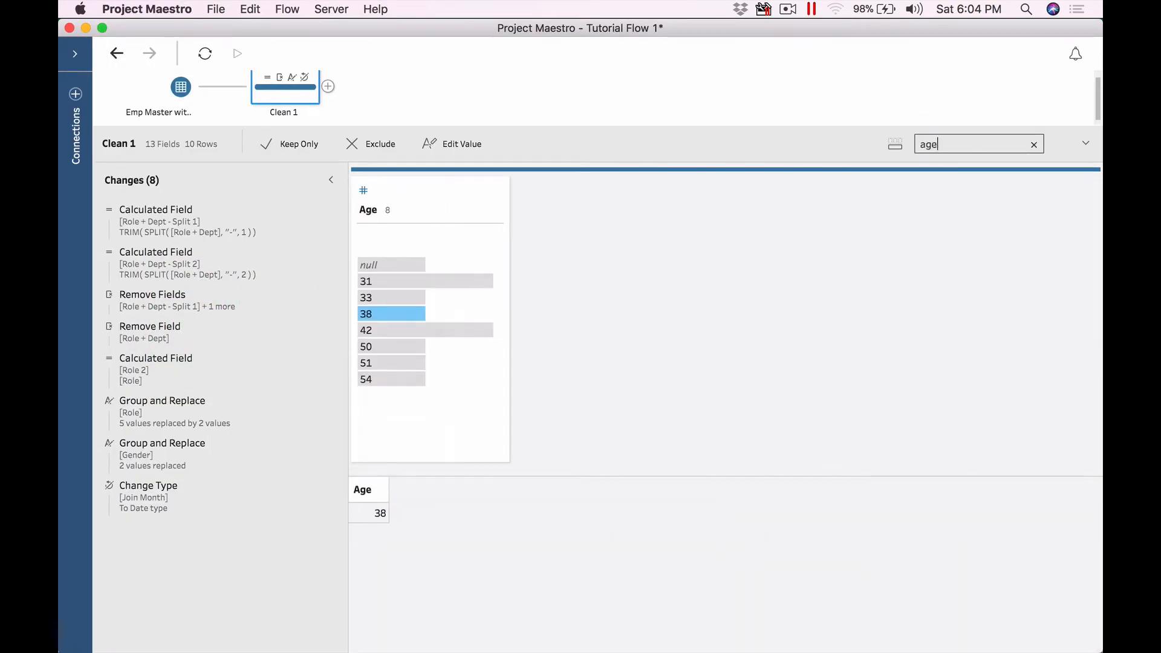
{"action": "left_click", "coordinate": [452, 182]}
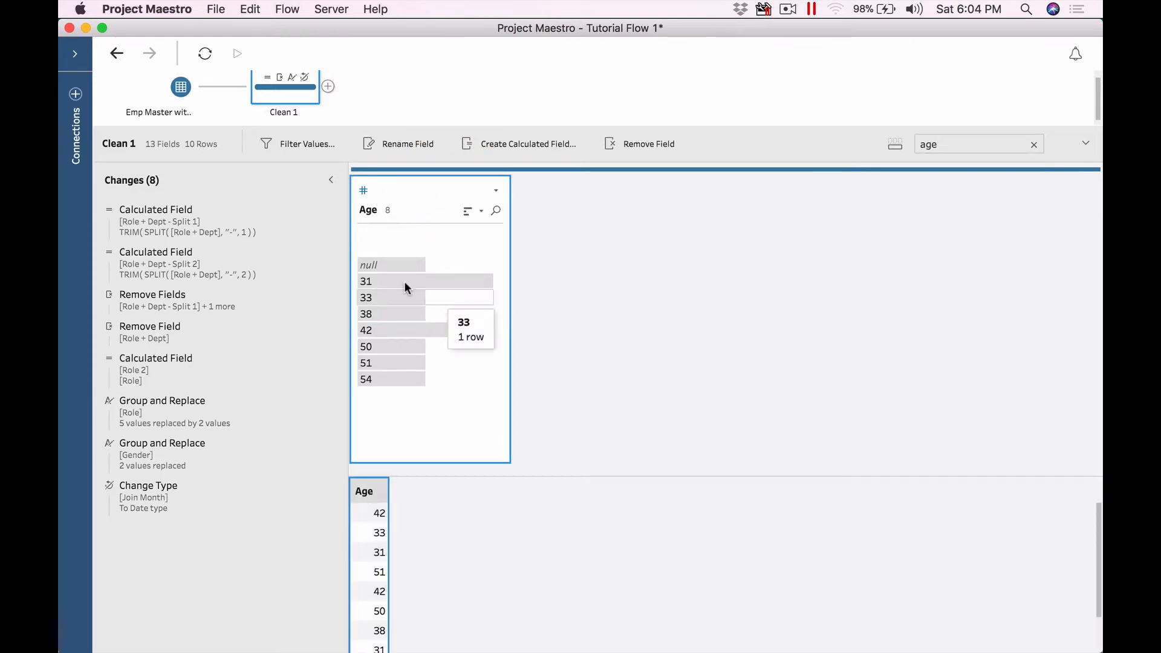
{"action": "left_click", "coordinate": [384, 267]}
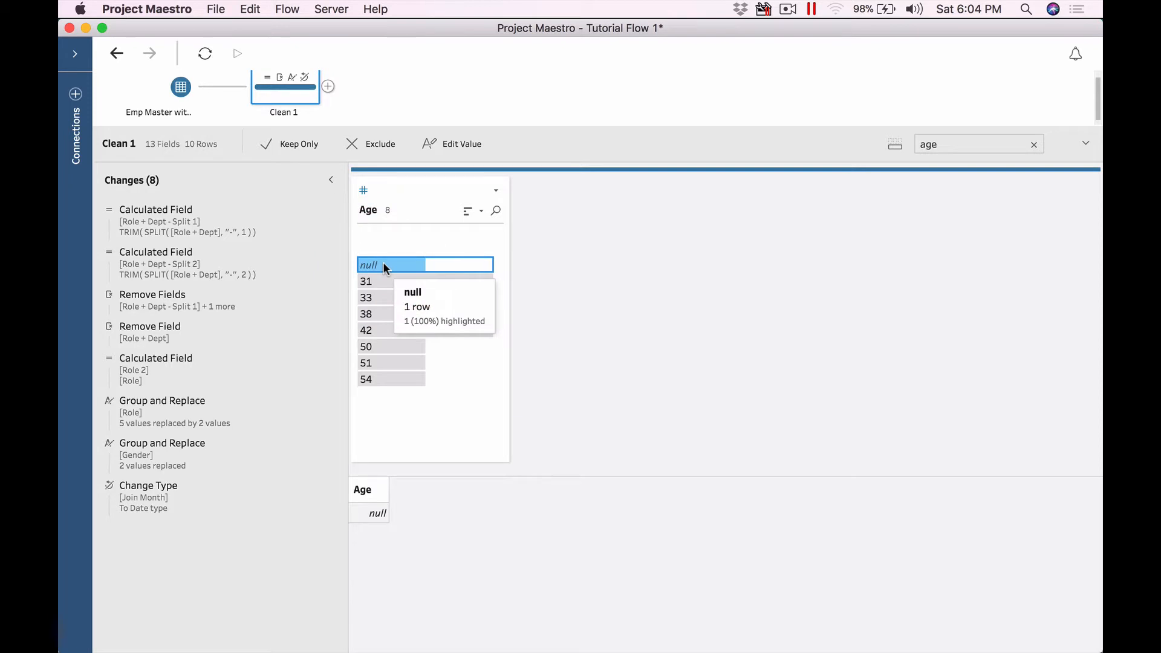
Step: Clear the search, re-isolate the null Age row, and check employee 10's Age '2 3' in Excel
{"action": "left_click", "coordinate": [1034, 144]}
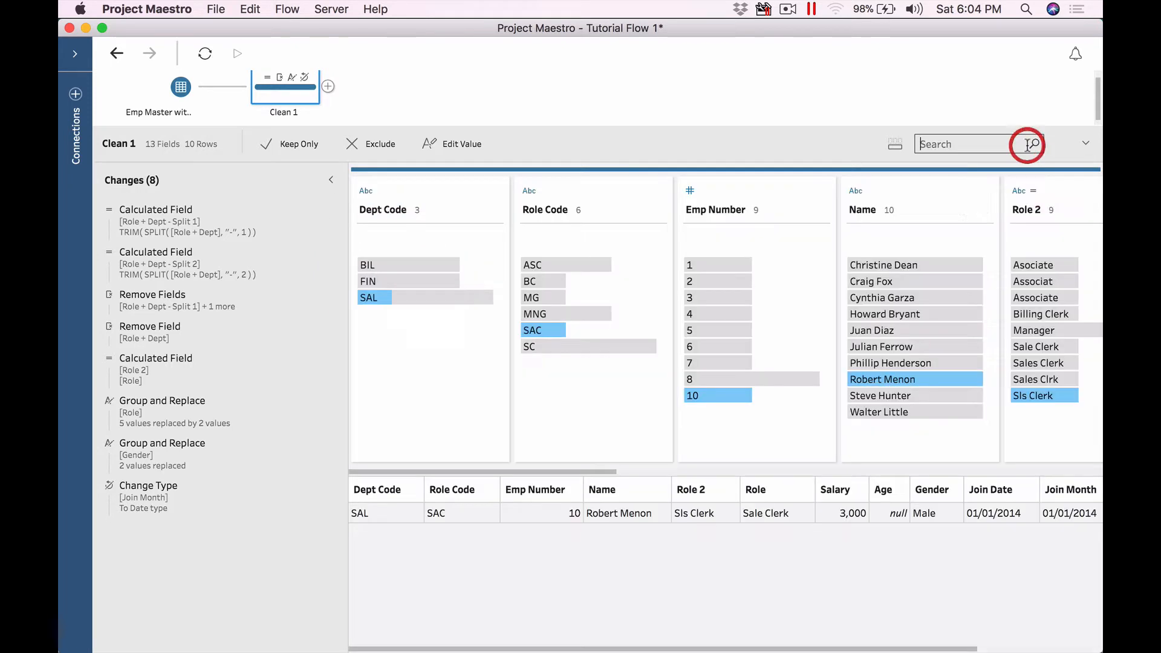
{"action": "left_click_drag", "start_coordinate": [535, 470], "coordinate": [753, 463]}
{"action": "left_click", "coordinate": [974, 199]}
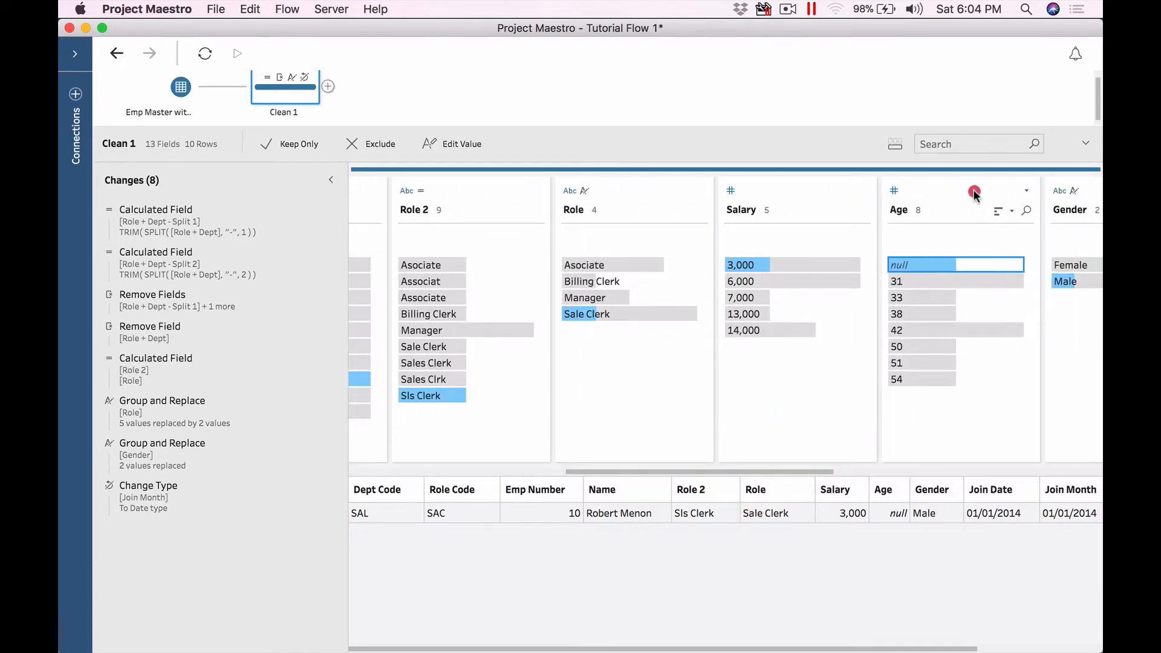
{"action": "left_click", "coordinate": [912, 264]}
{"action": "key", "text": "super+Tab"}
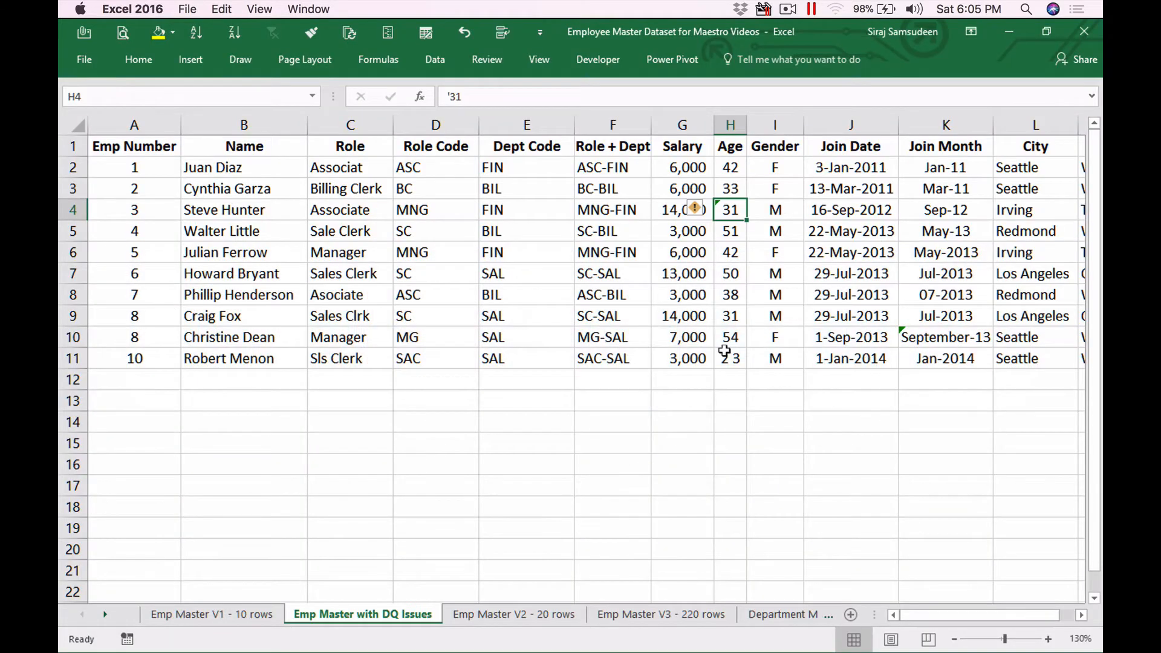
{"action": "left_click", "coordinate": [732, 360]}
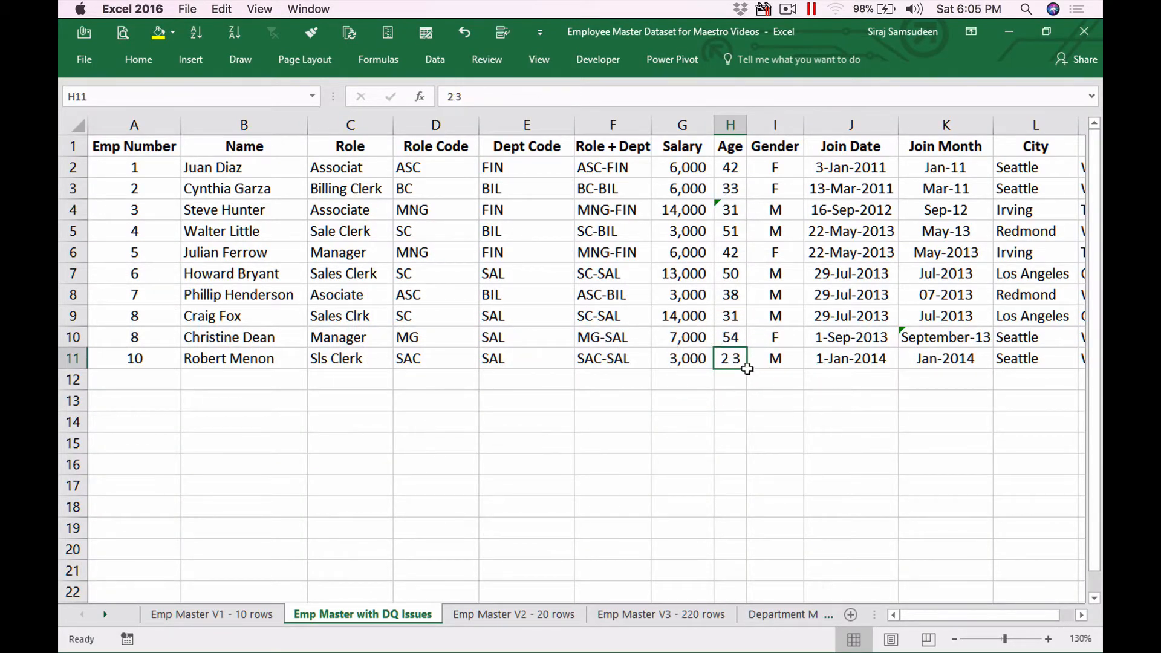
{"action": "key", "text": "super+Tab"}
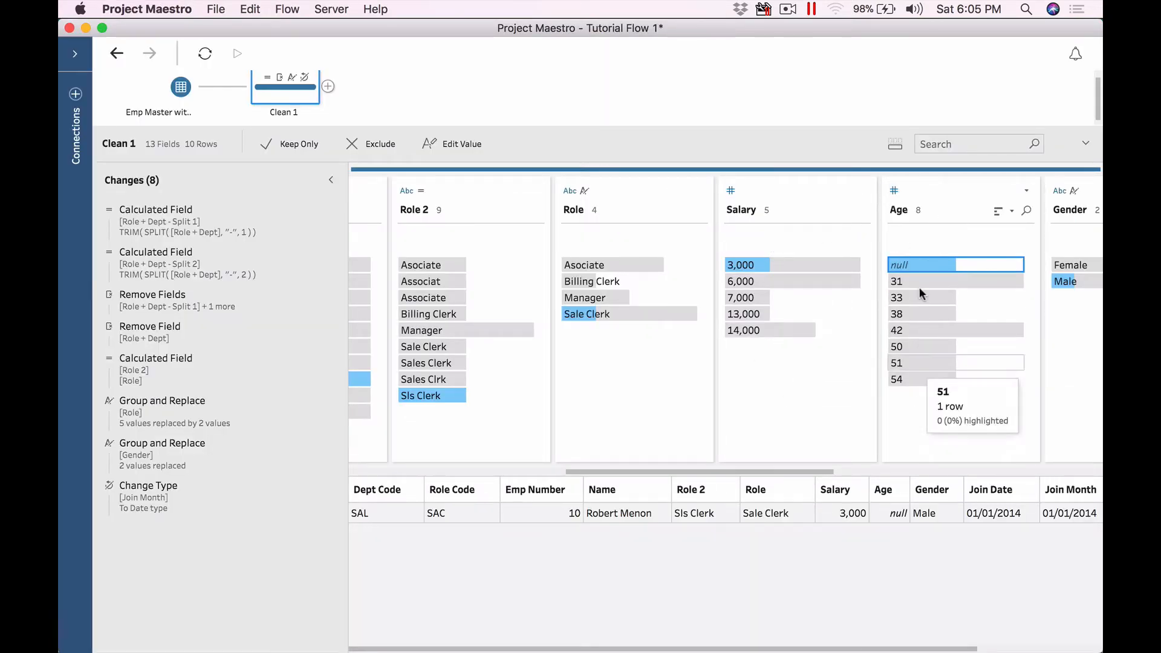
Step: Make Clean 1's Age field String, reselect its null value, and open the Emp Master input's fields
{"action": "left_click", "coordinate": [894, 191]}
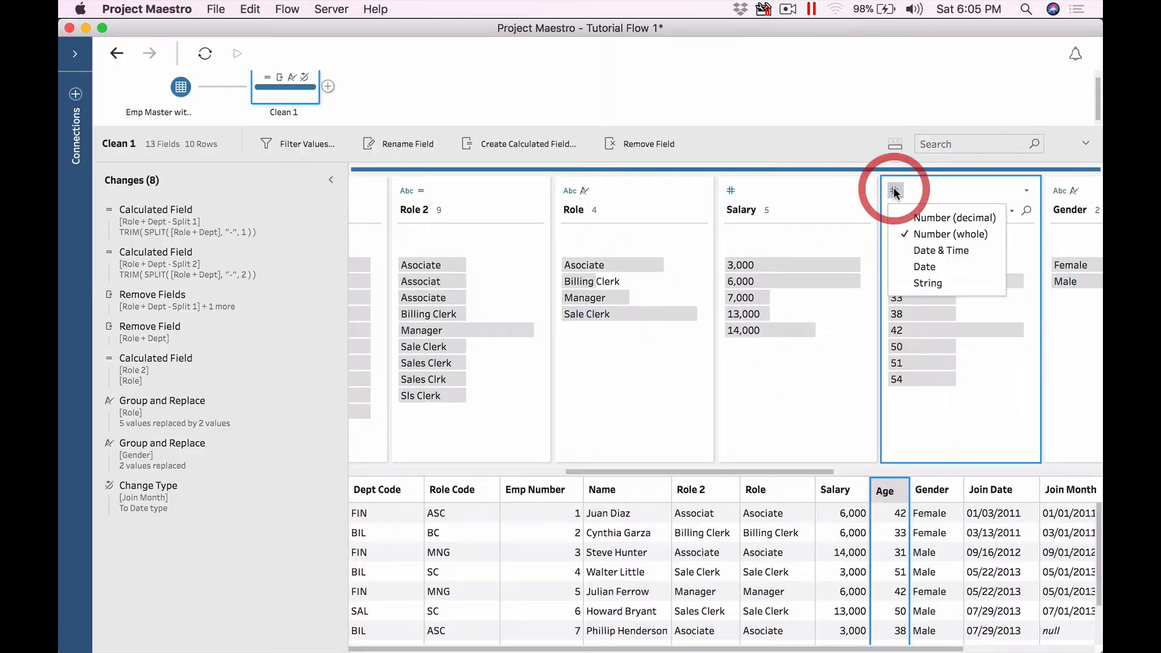
{"action": "left_click", "coordinate": [921, 284]}
{"action": "left_click", "coordinate": [919, 265]}
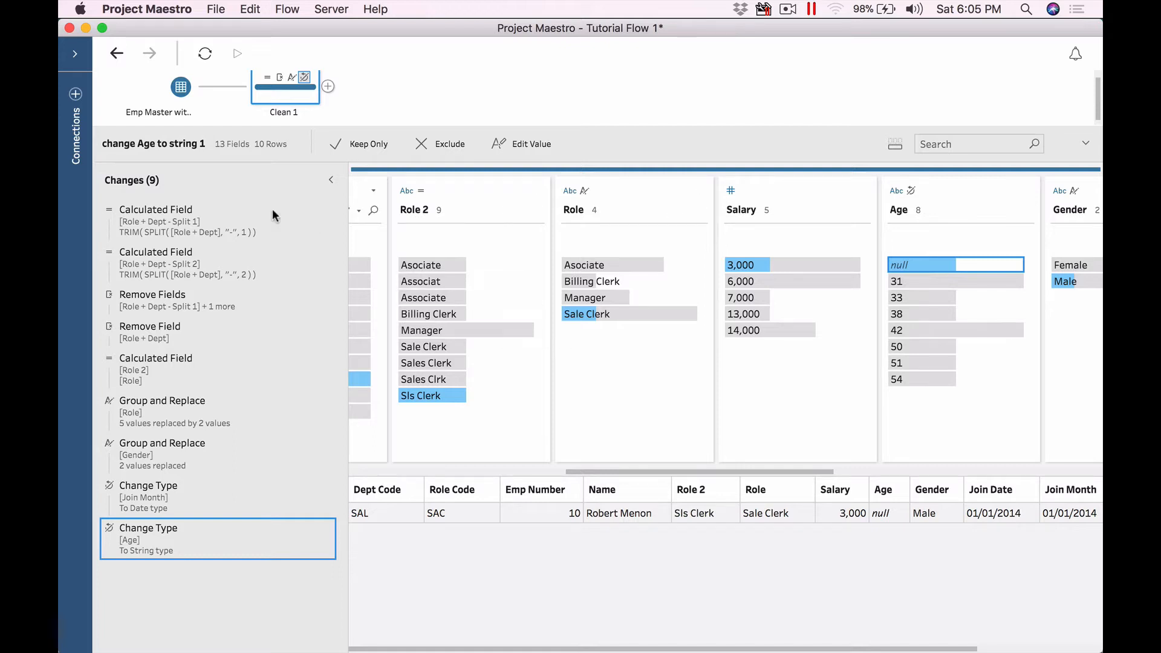
{"action": "left_click", "coordinate": [186, 89]}
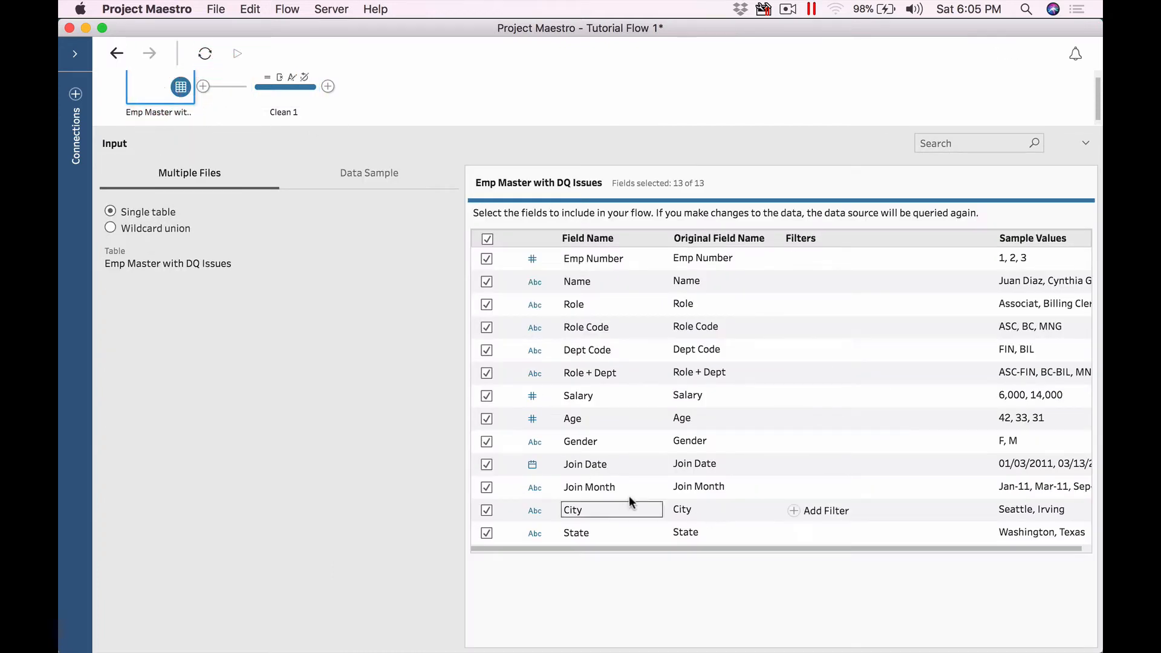
Step: Set Age to String in the input step, then return to Clean 1
{"action": "left_click", "coordinate": [536, 423]}
{"action": "left_click", "coordinate": [560, 505]}
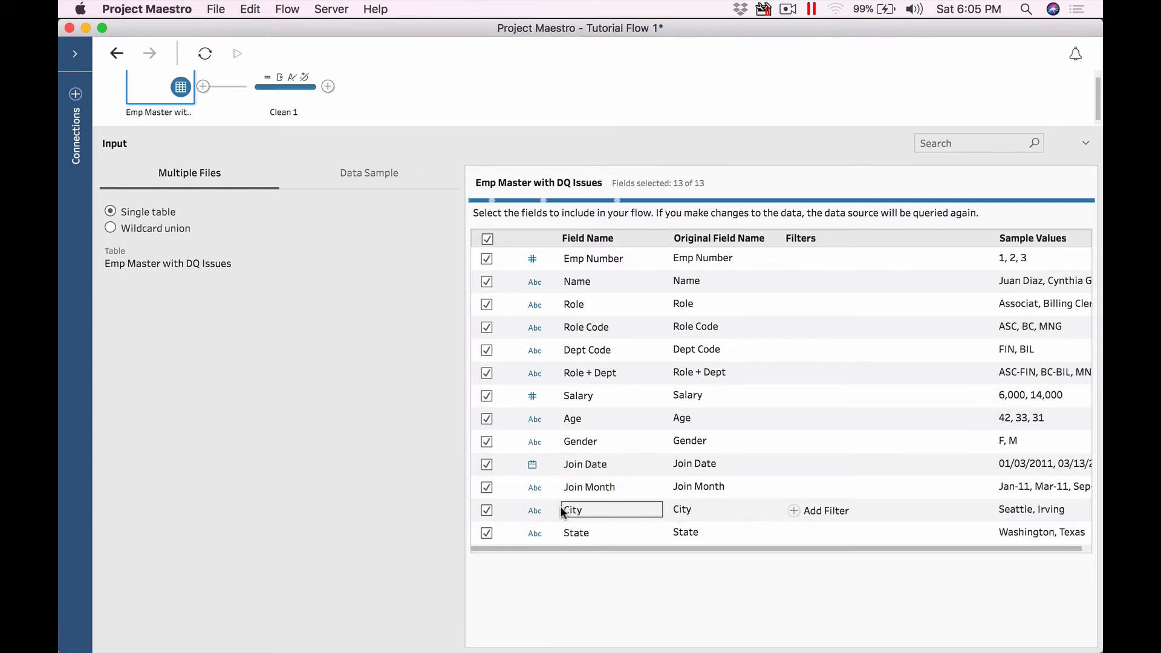
{"action": "left_click", "coordinate": [299, 95]}
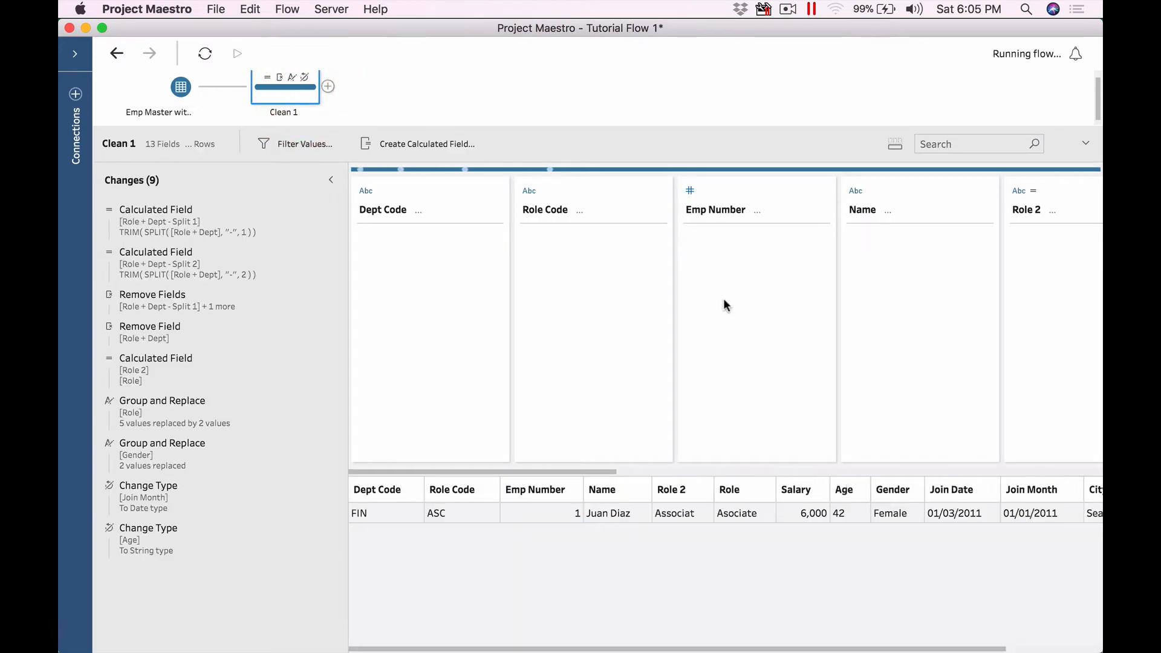
{"action": "left_click_drag", "start_coordinate": [598, 472], "coordinate": [837, 472]}
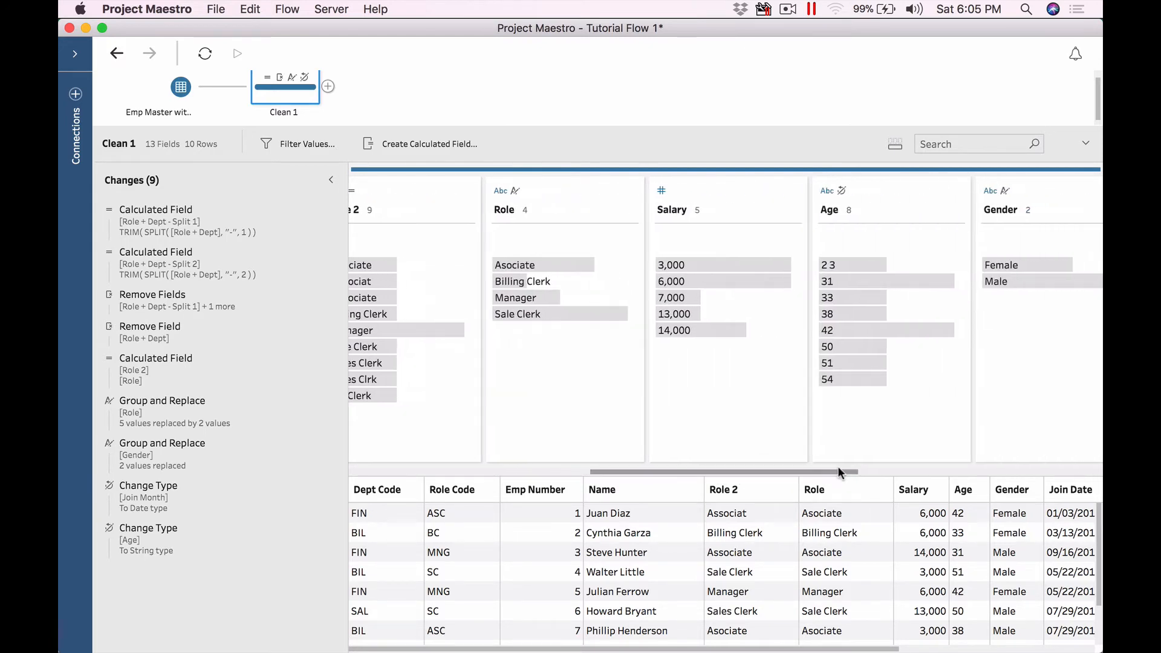
Step: Edit employee 10's Age value '2 3' to 23
{"action": "left_click", "coordinate": [848, 265]}
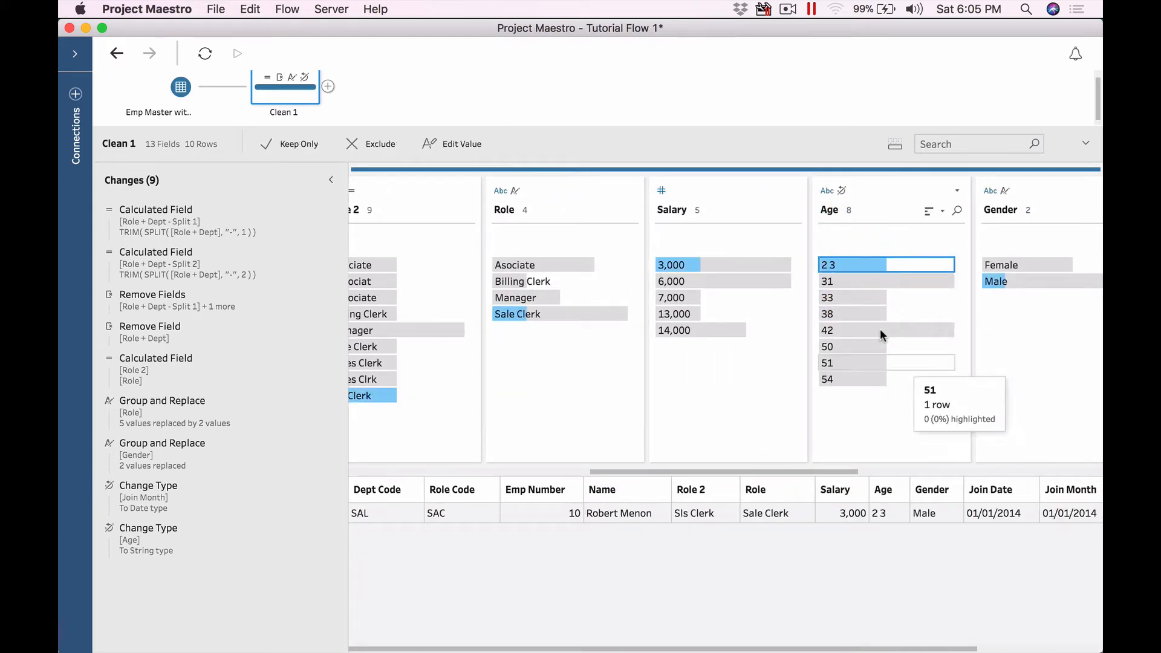
{"action": "left_click", "coordinate": [828, 266]}
{"action": "left_click", "coordinate": [828, 265]}
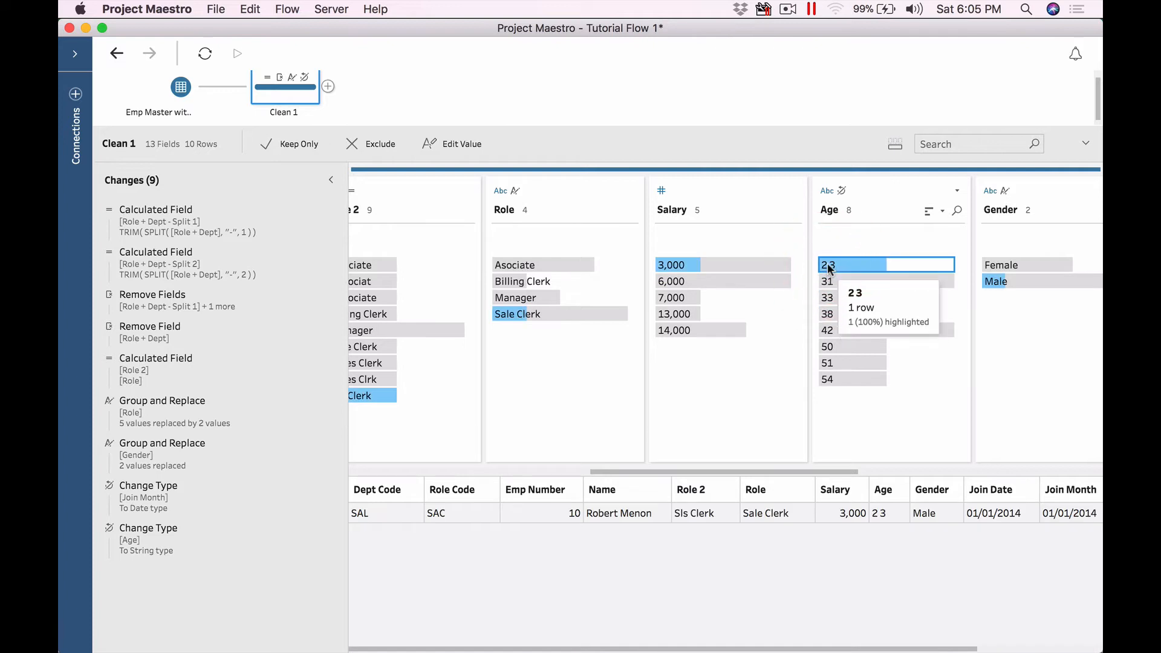
{"action": "right_click", "coordinate": [845, 264]}
{"action": "left_click", "coordinate": [856, 323]}
{"action": "type", "text": "23"}
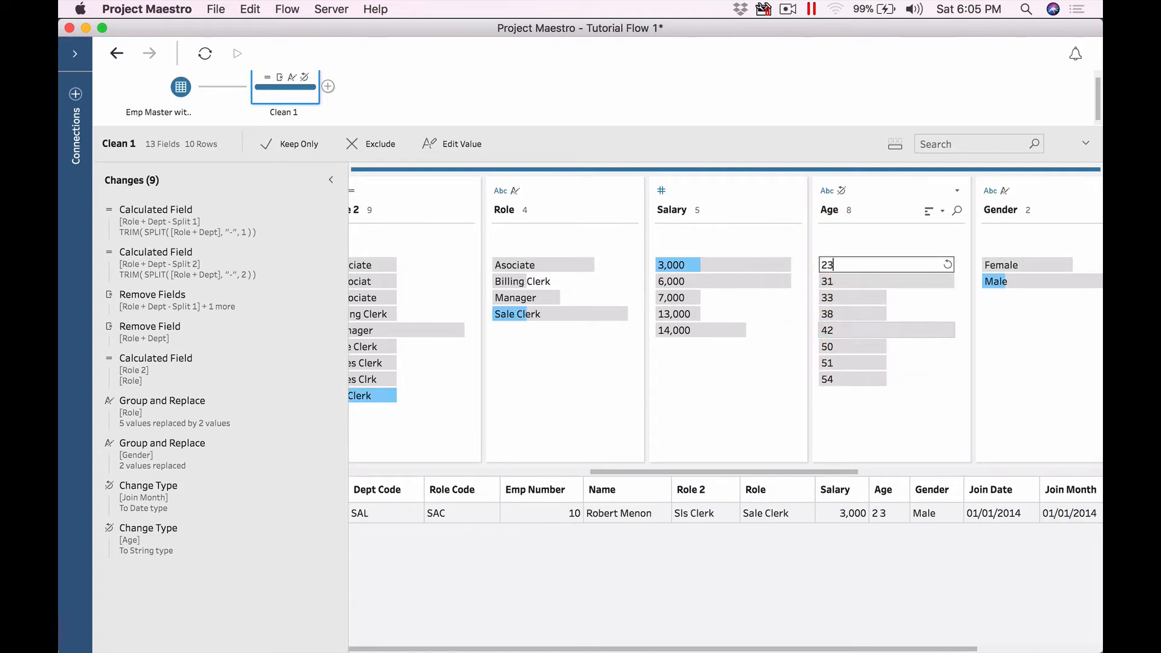
{"action": "key", "text": "Return"}
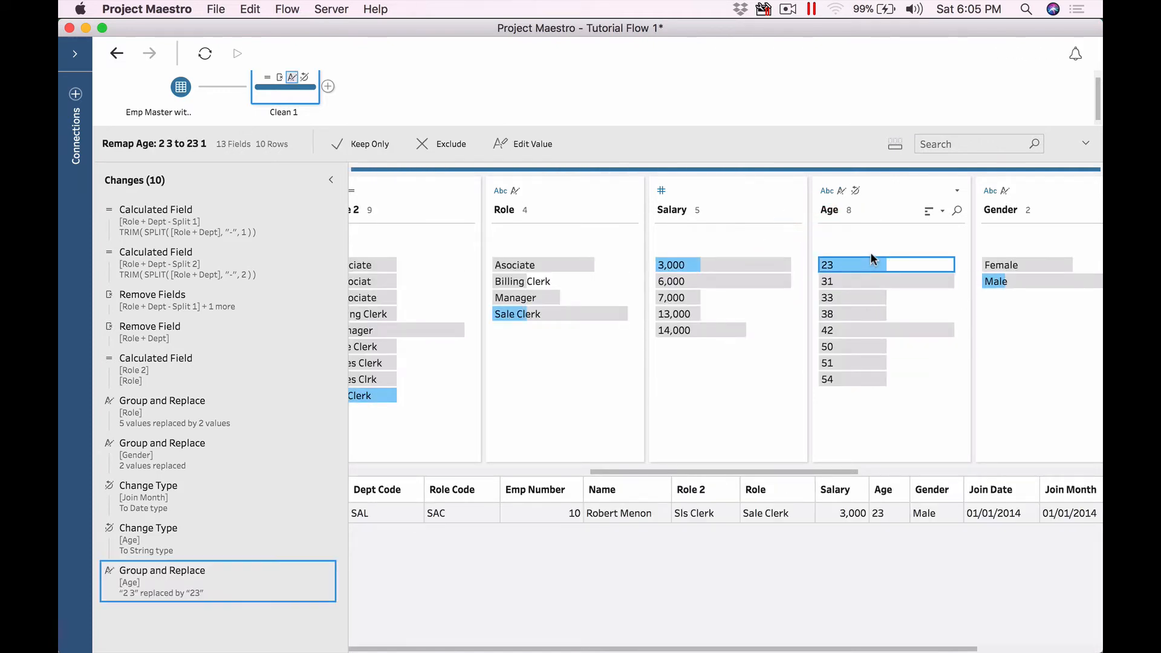
Step: Convert Age to Number (whole) and show the row with age 23
{"action": "left_click", "coordinate": [826, 191]}
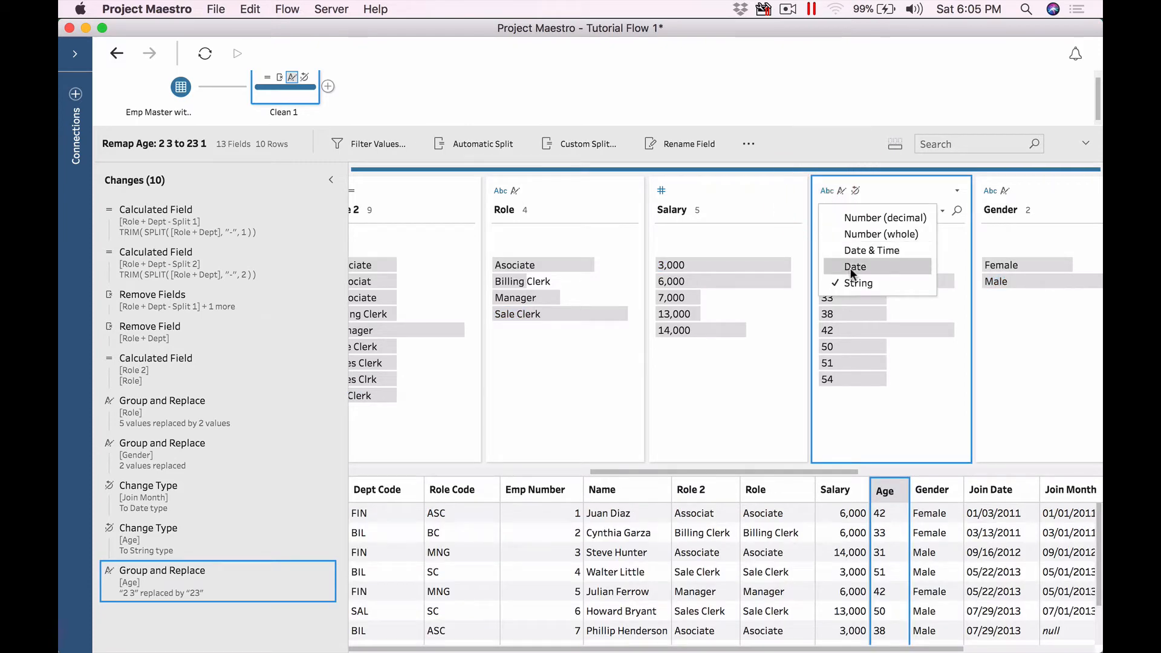
{"action": "left_click", "coordinate": [852, 233]}
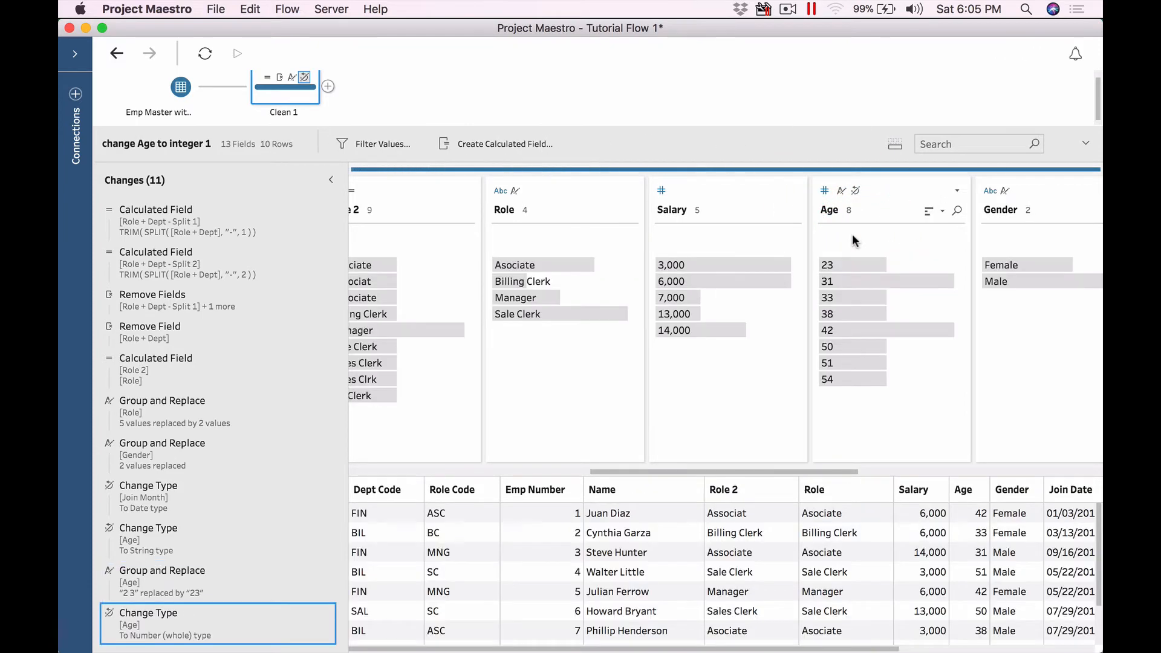
{"action": "left_click", "coordinate": [838, 265]}
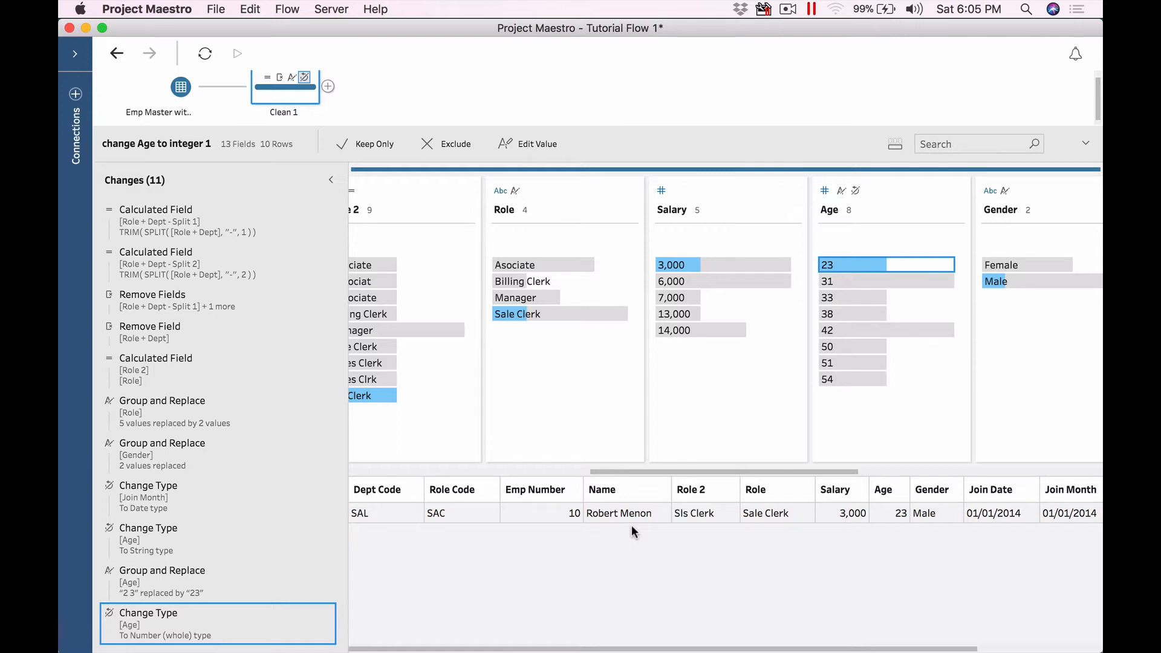
Step: Switch to PowerPoint's Fix Data Quality Issues slide
{"action": "key", "text": "super+Tab"}
{"action": "key", "text": "super+Tab"}
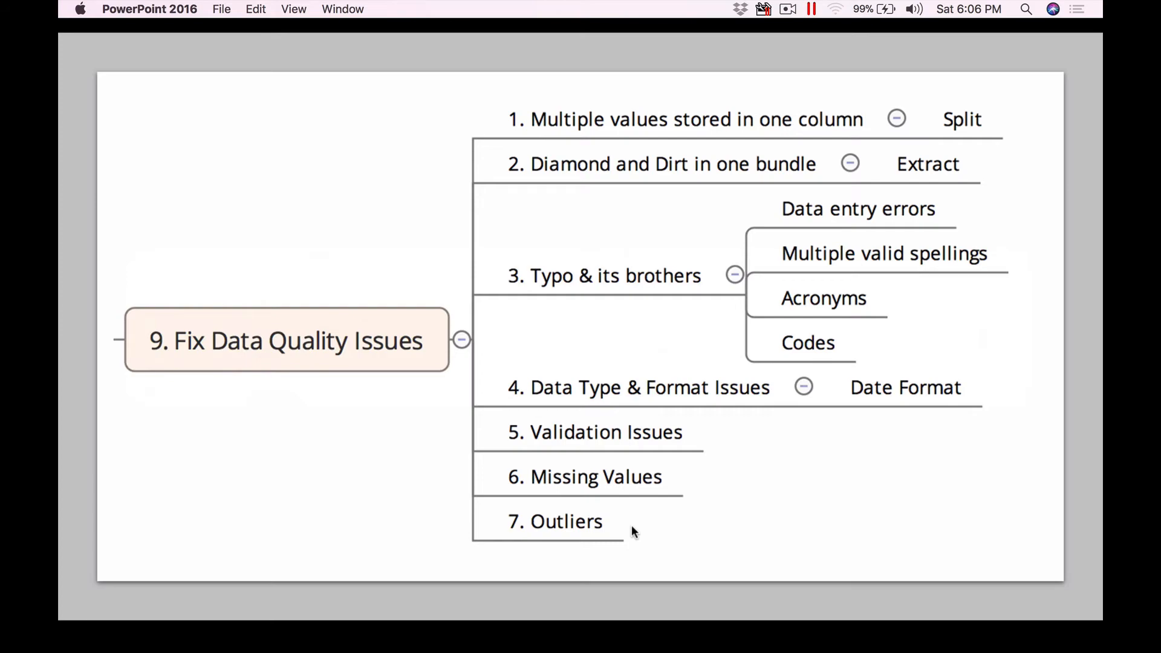
Step: Bring Excel's Emp Master with DQ Issues sheet to the front
{"action": "key", "text": "super+Tab"}
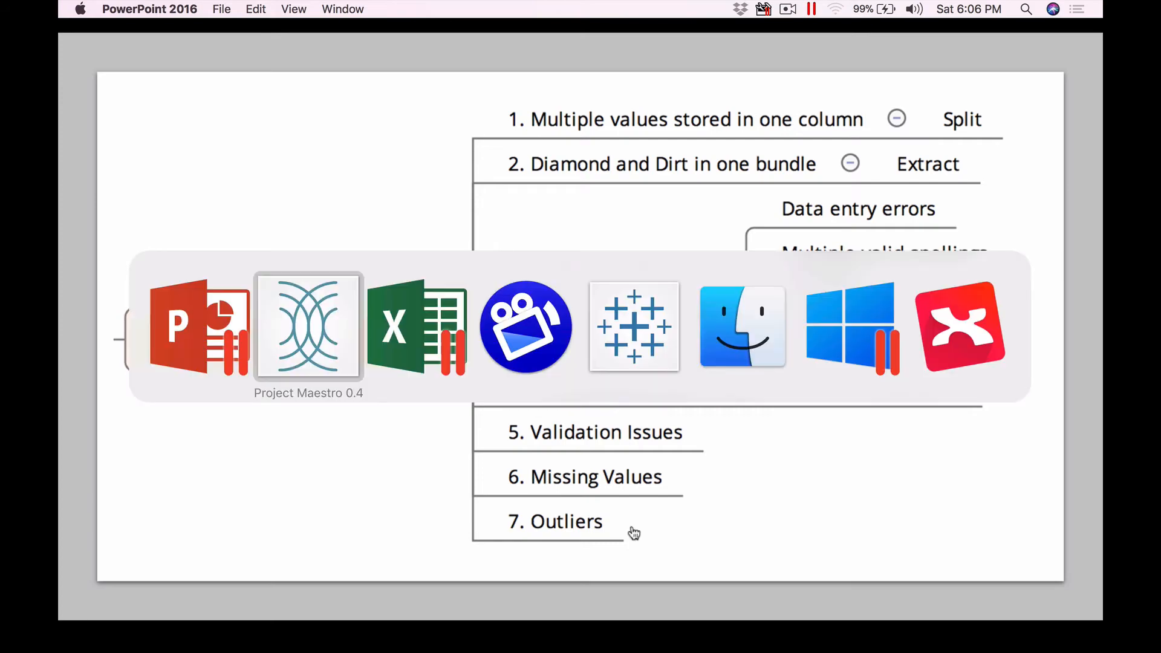
{"action": "key", "text": "super+Tab"}
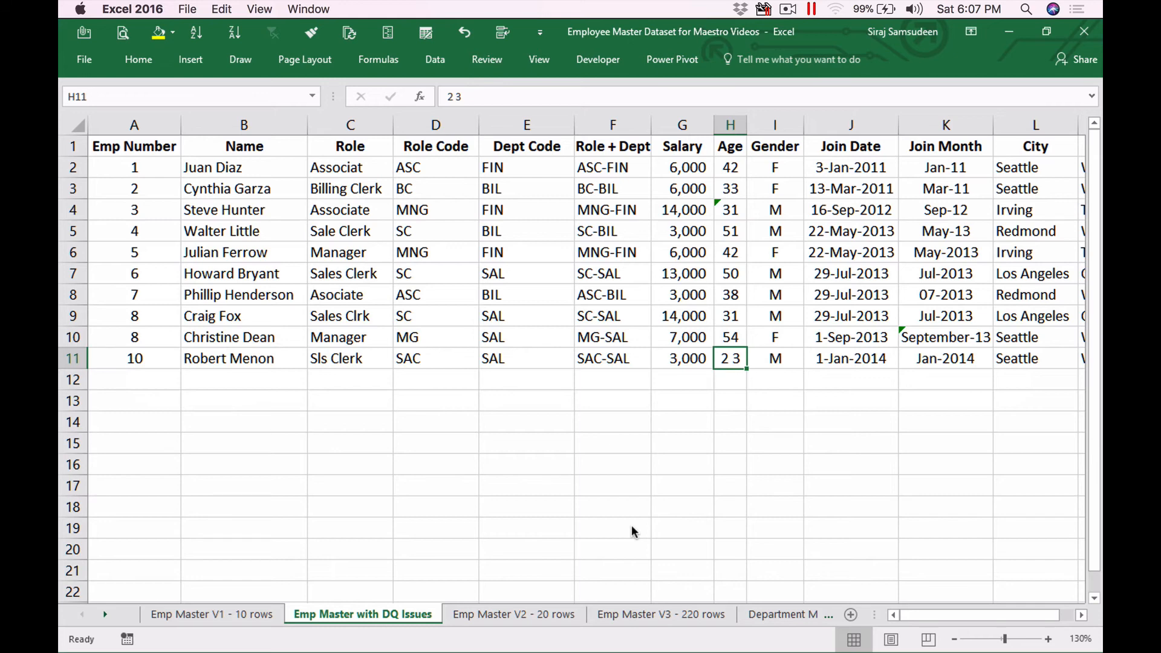
Step: Inspect text-stored age 31 in H4, then show Clean 1's two Age 31 rows
{"action": "left_click", "coordinate": [728, 210]}
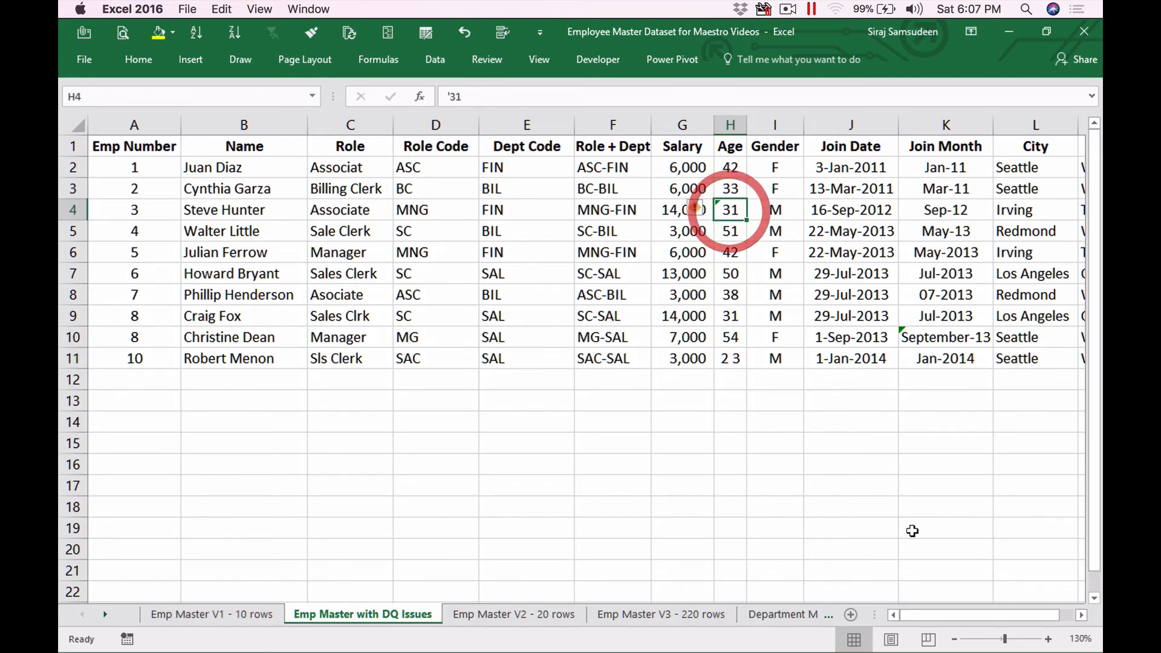
{"action": "key", "text": "super+Tab"}
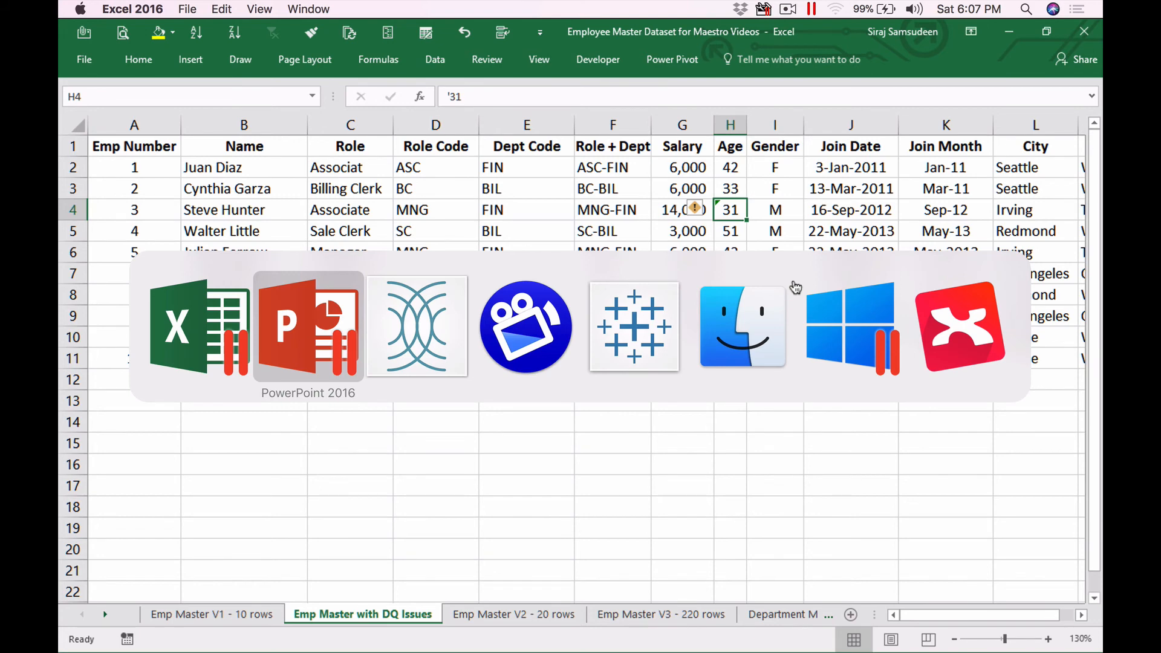
{"action": "key", "text": "super+Tab"}
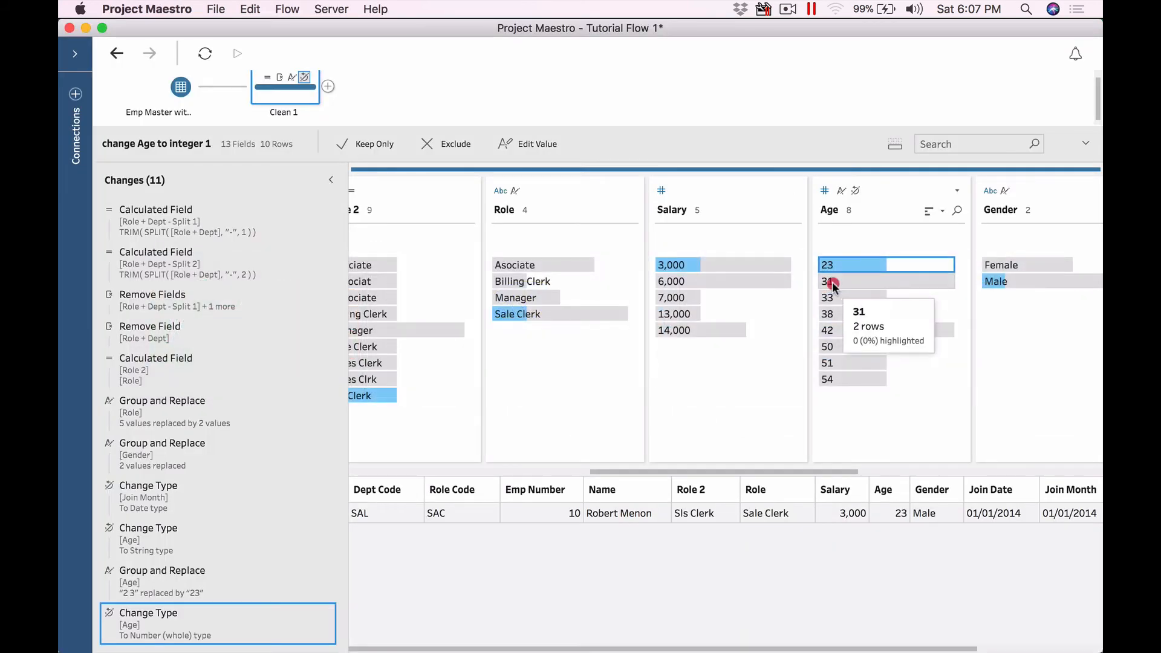
{"action": "left_click", "coordinate": [832, 282]}
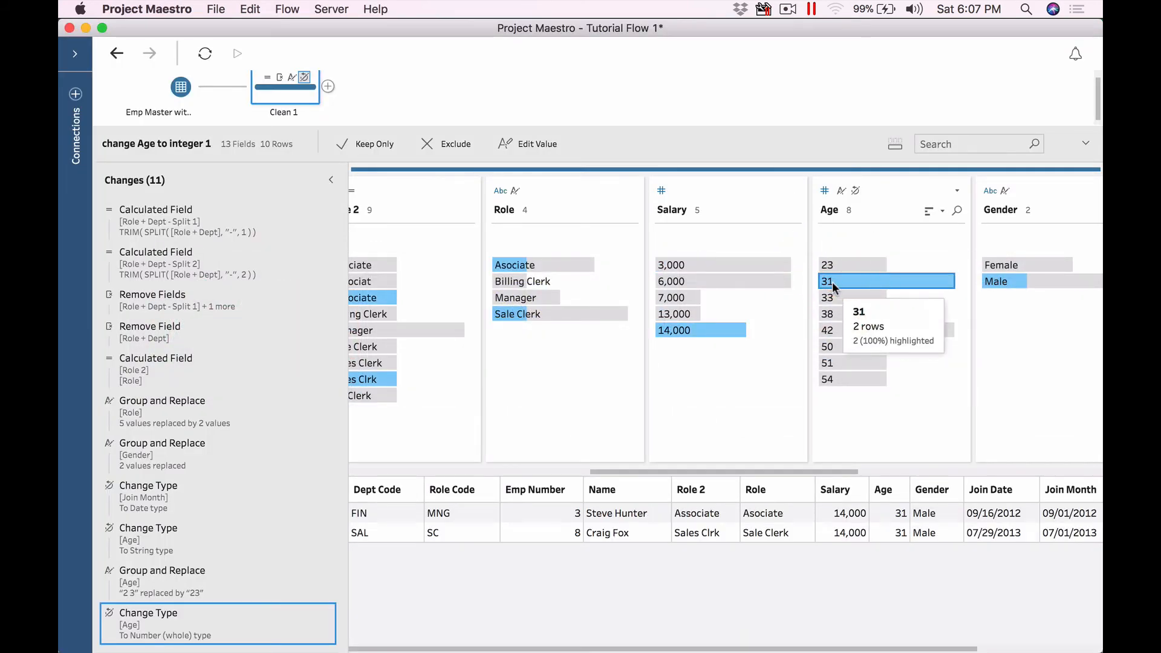
{"action": "key", "text": "super+Tab"}
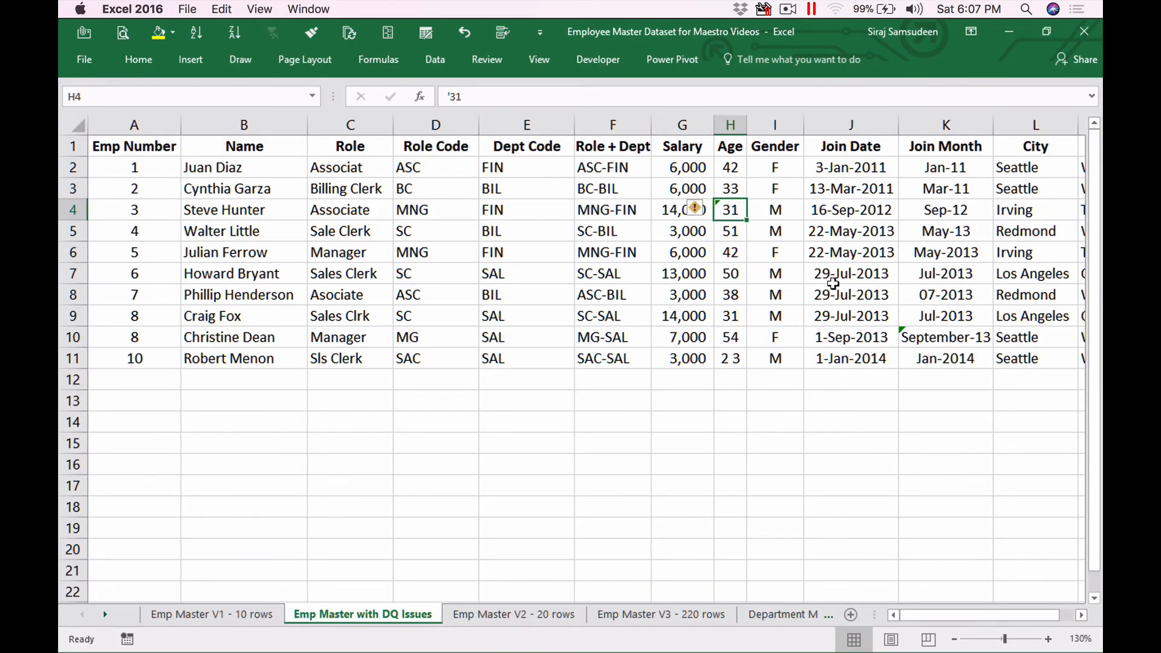
{"action": "key", "text": "super+Tab"}
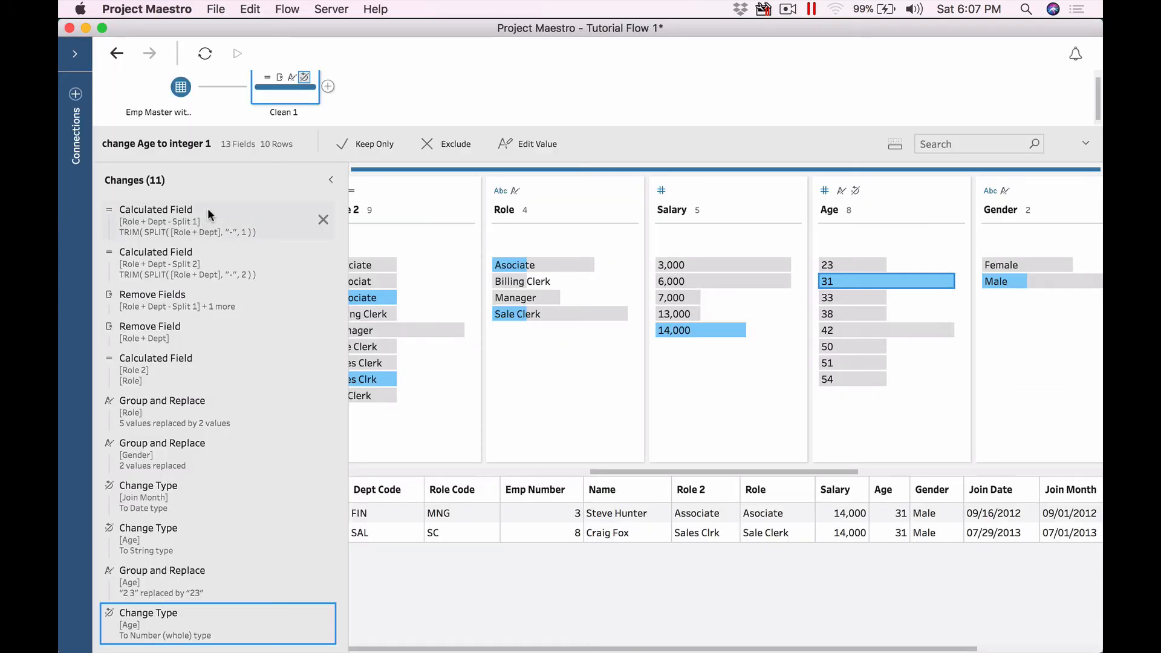
Step: Preview Clean 1 at Remove Fields, Role 2, Gender remap, ending at Group and Replace [Role]
{"action": "left_click", "coordinate": [214, 303]}
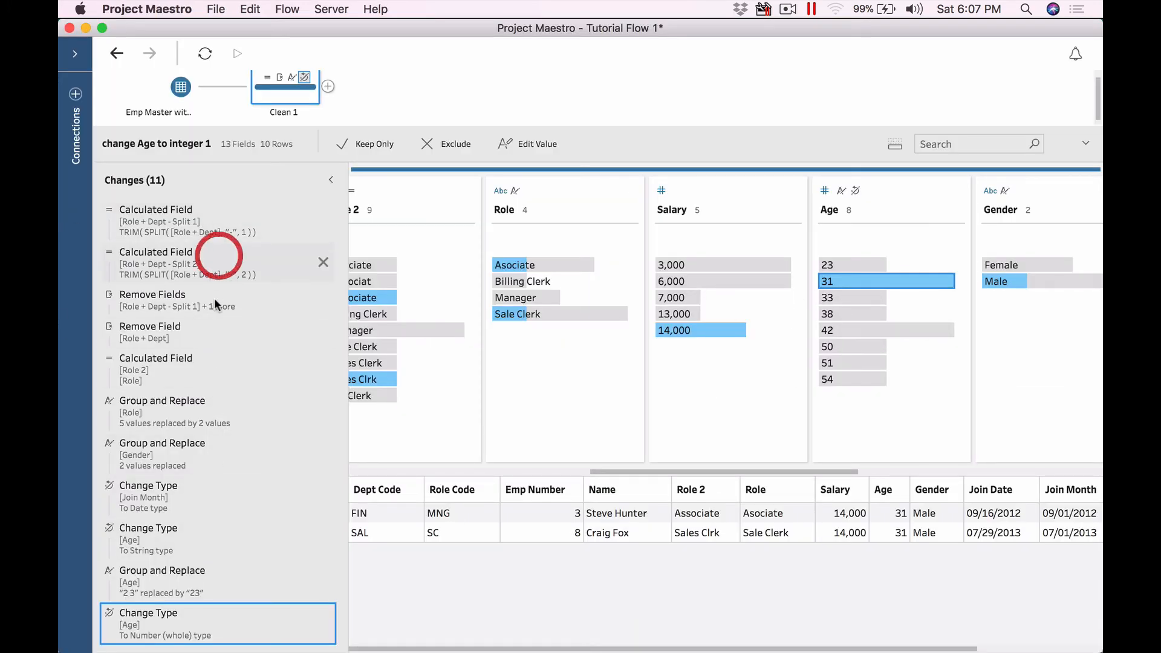
{"action": "left_click", "coordinate": [210, 352]}
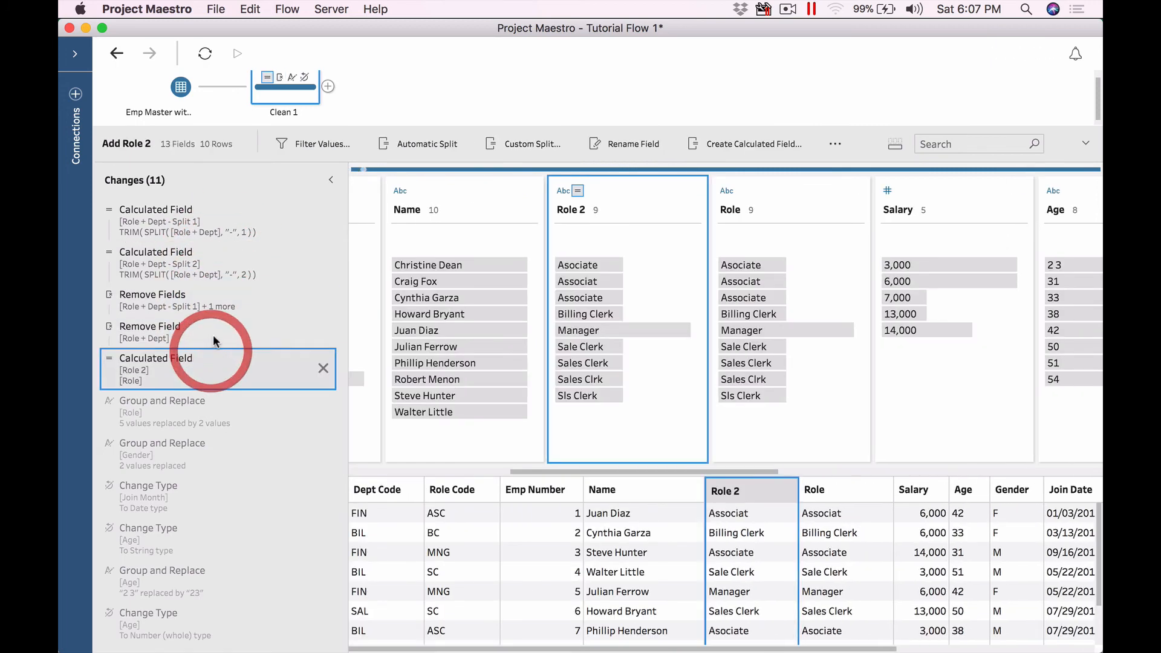
{"action": "left_click", "coordinate": [217, 332]}
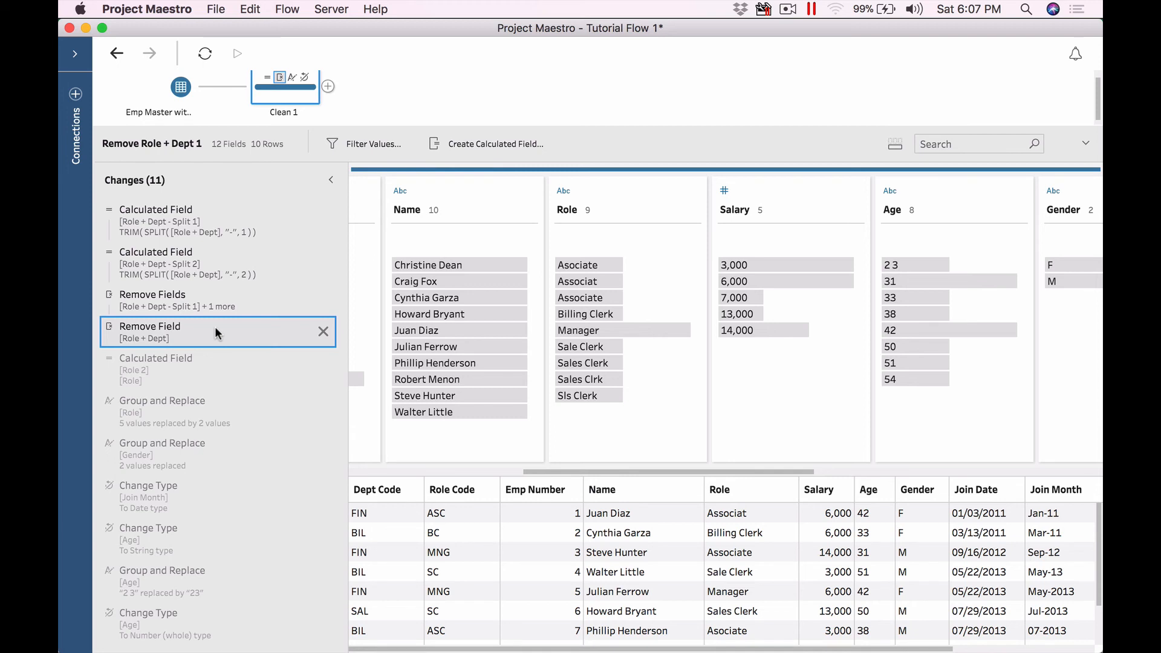
{"action": "left_click", "coordinate": [193, 379]}
{"action": "left_click", "coordinate": [188, 419]}
{"action": "left_click", "coordinate": [195, 459]}
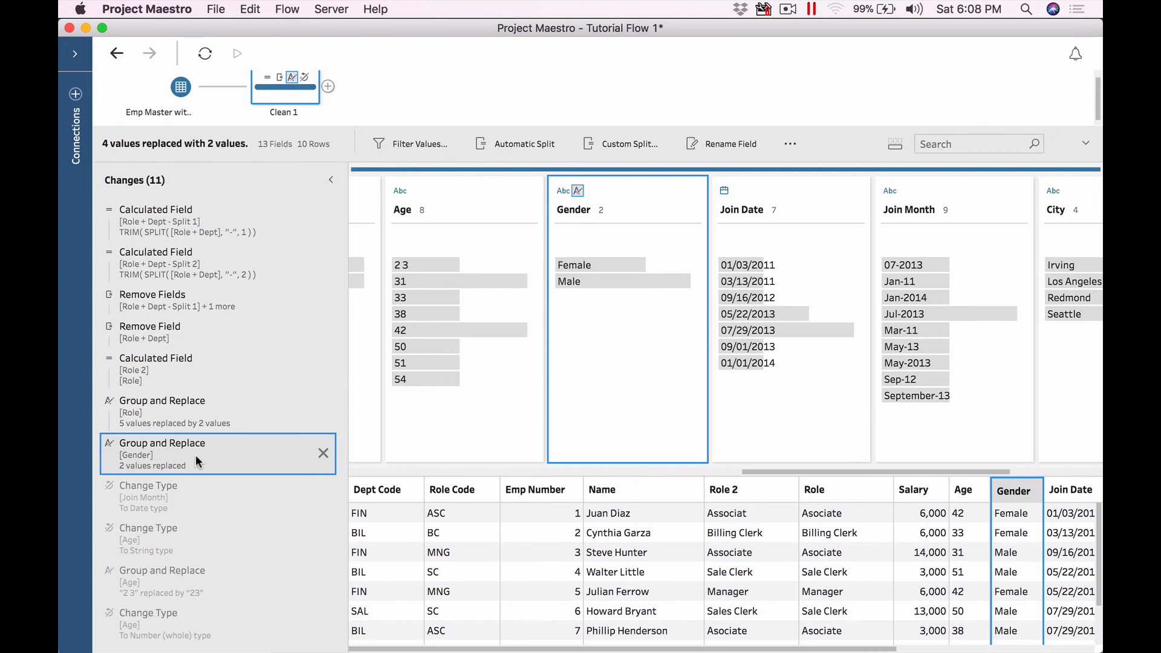
{"action": "right_click", "coordinate": [195, 455]}
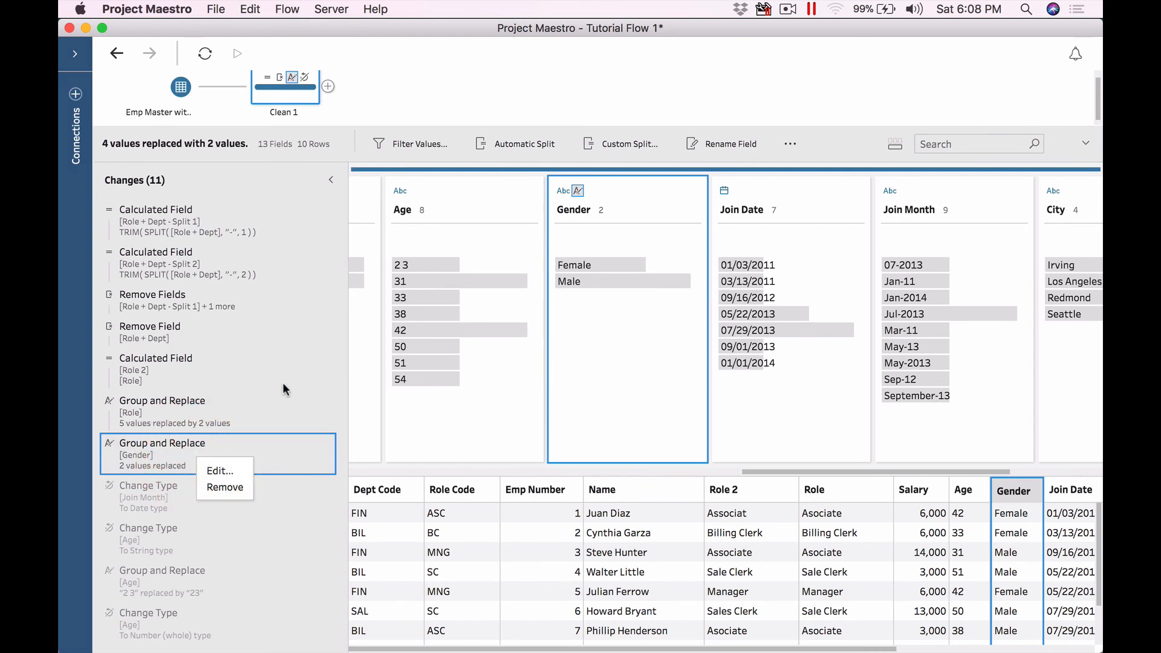
{"action": "left_click", "coordinate": [267, 408]}
{"action": "left_click", "coordinate": [268, 411]}
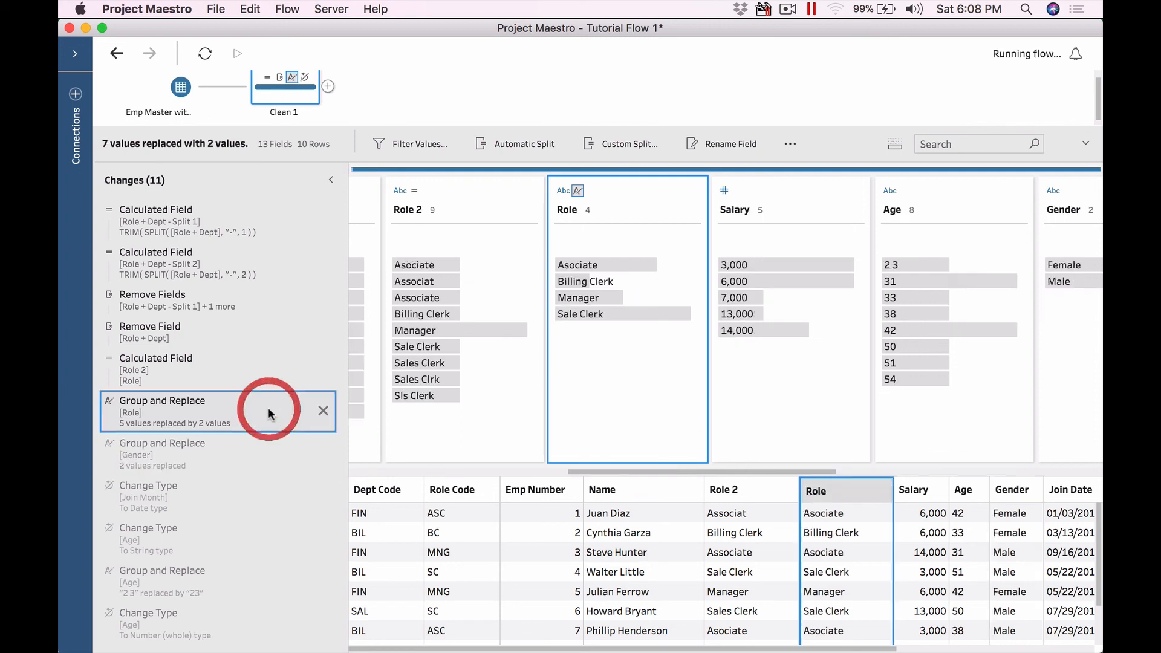